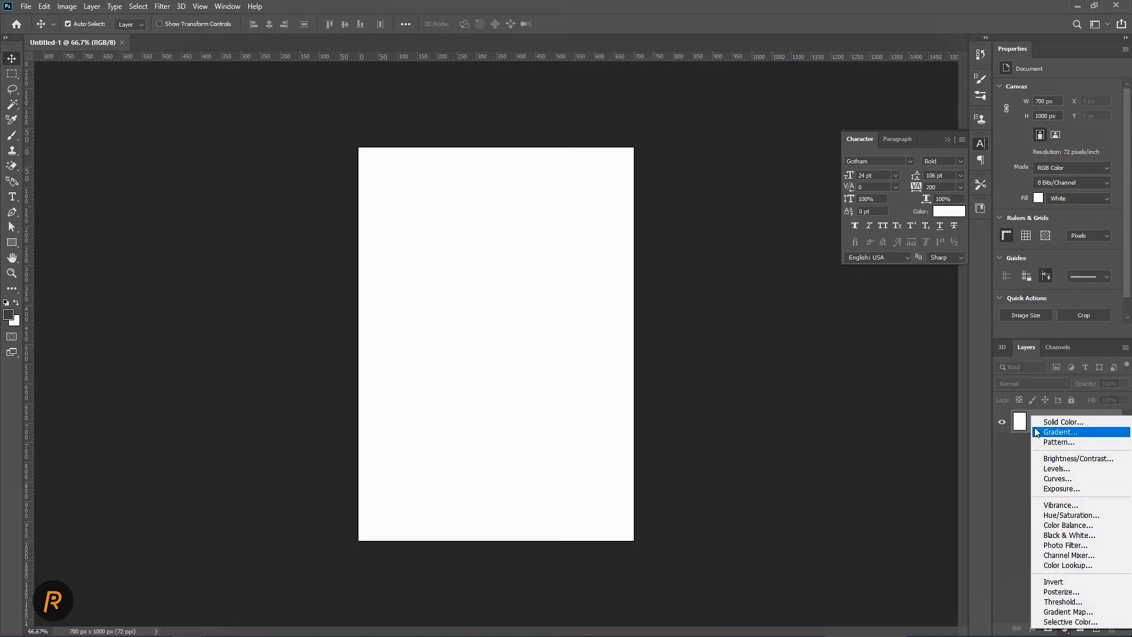
Add a Gradient Fill layer based on the Gray_14 preset, keeping its end stop black (000000)
click(1062, 438)
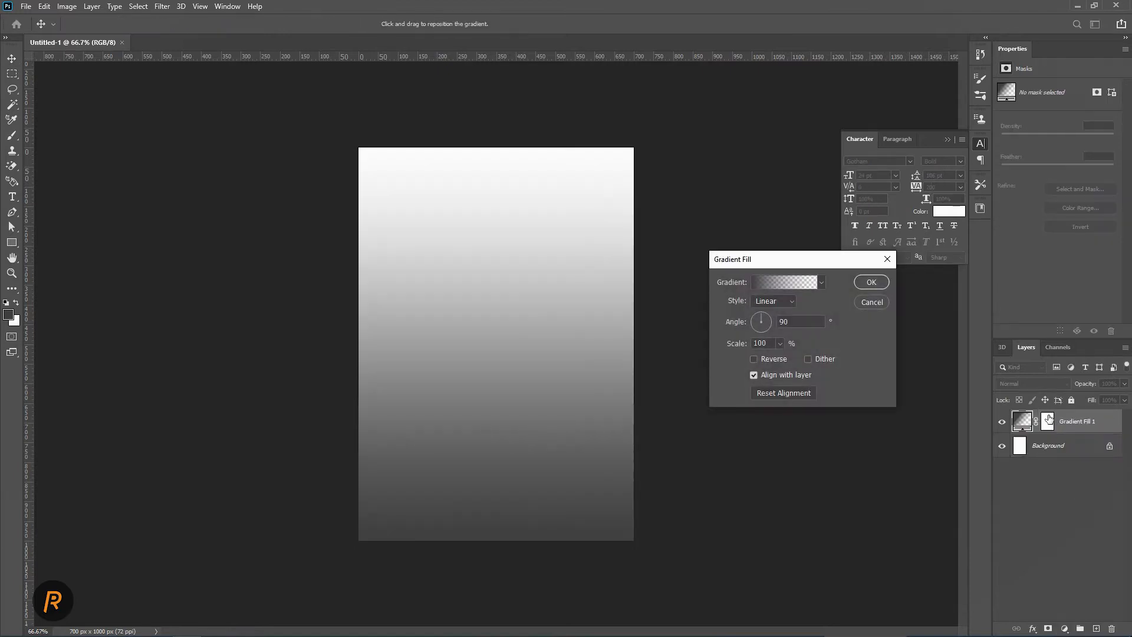
click(790, 281)
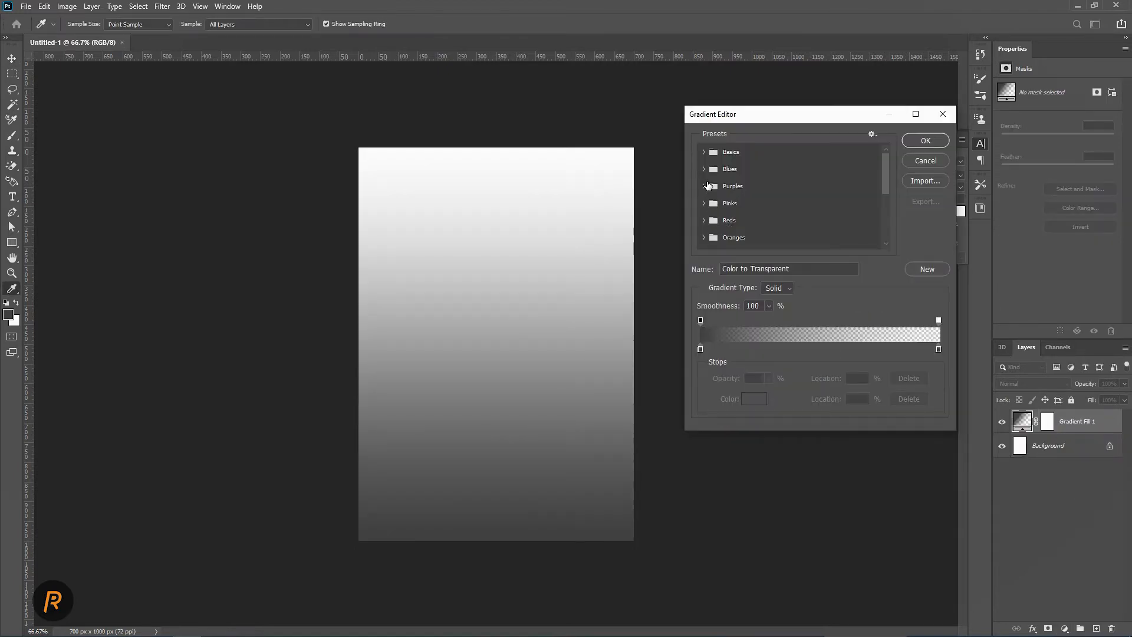
click(793, 233)
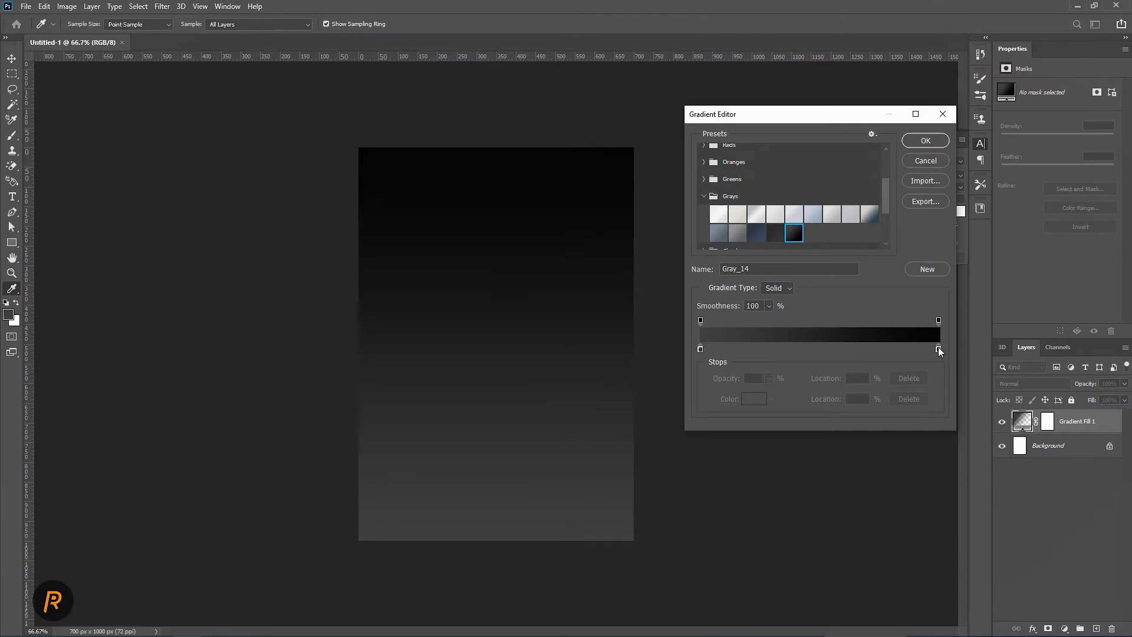
double_click(938, 350)
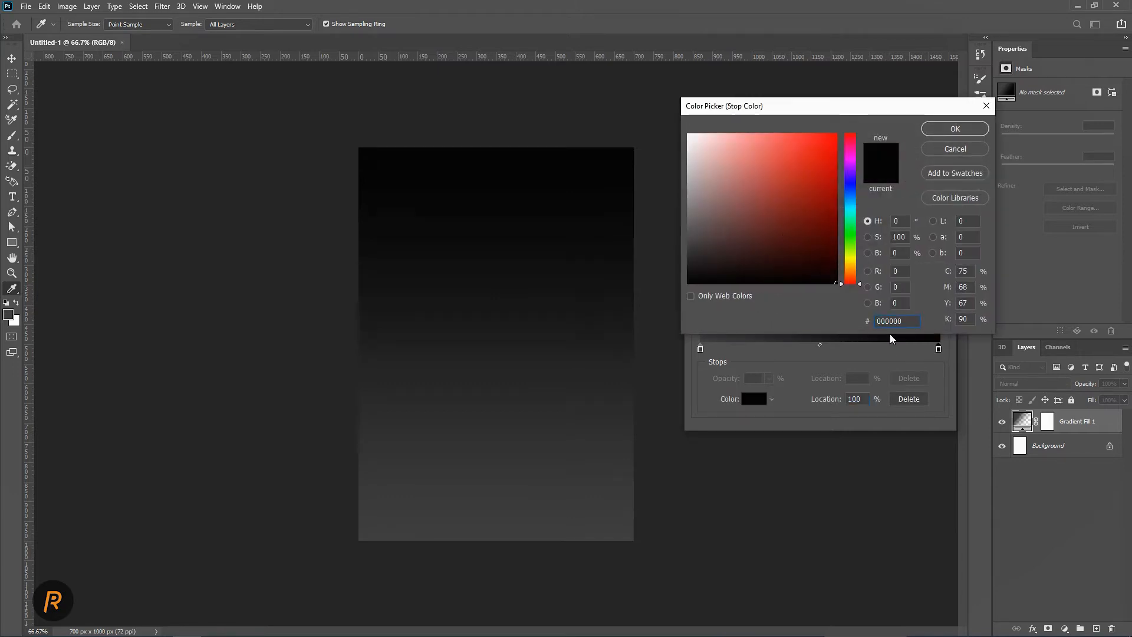
click(953, 128)
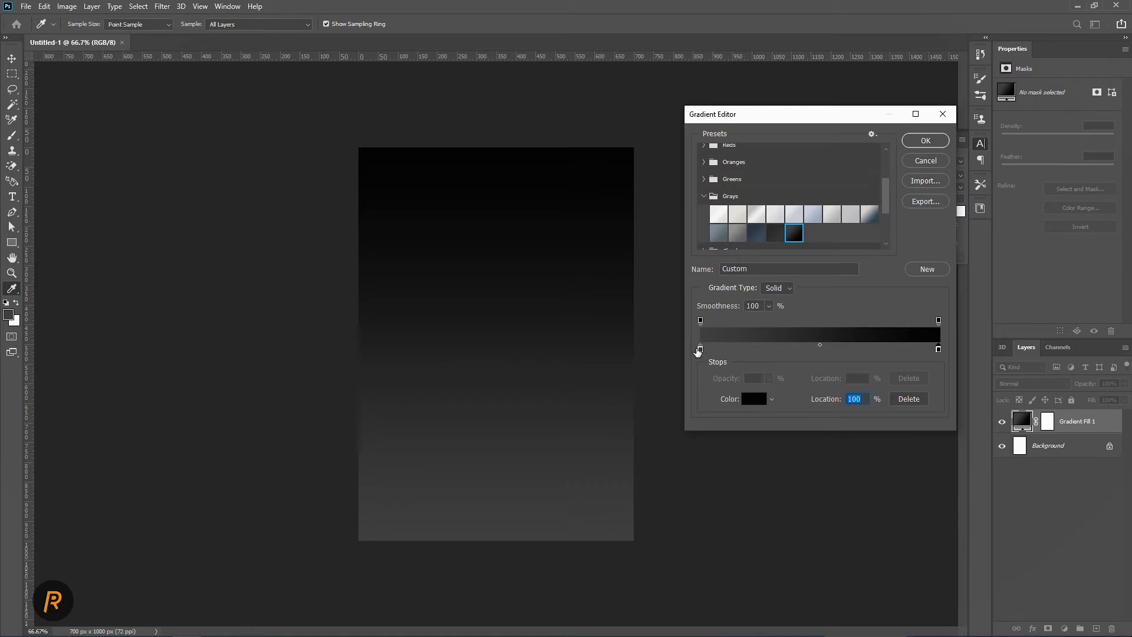
Set the gradient's start stop to dark blue 010229 and accept the custom gradient
click(700, 348)
double_click(699, 349)
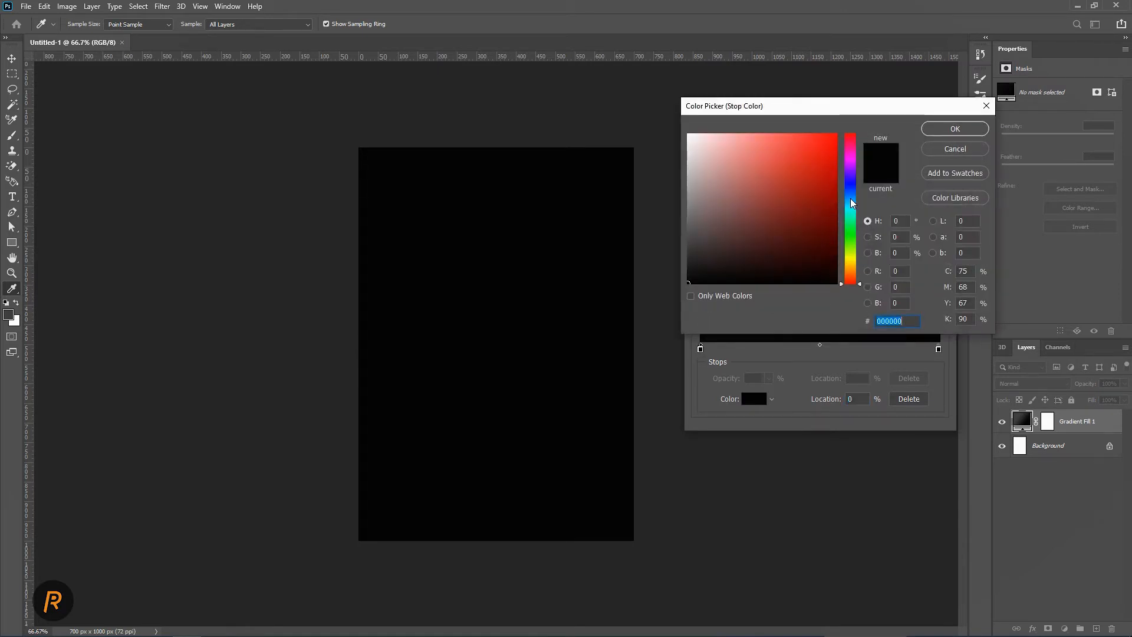
drag(851, 203, 850, 184)
click(832, 257)
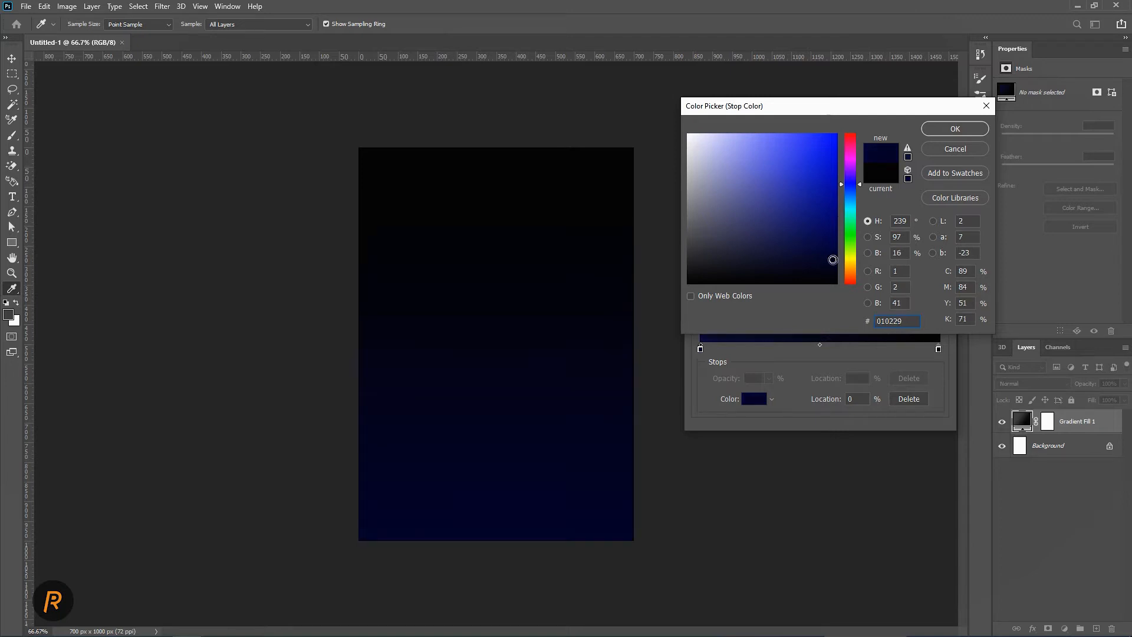
click(955, 128)
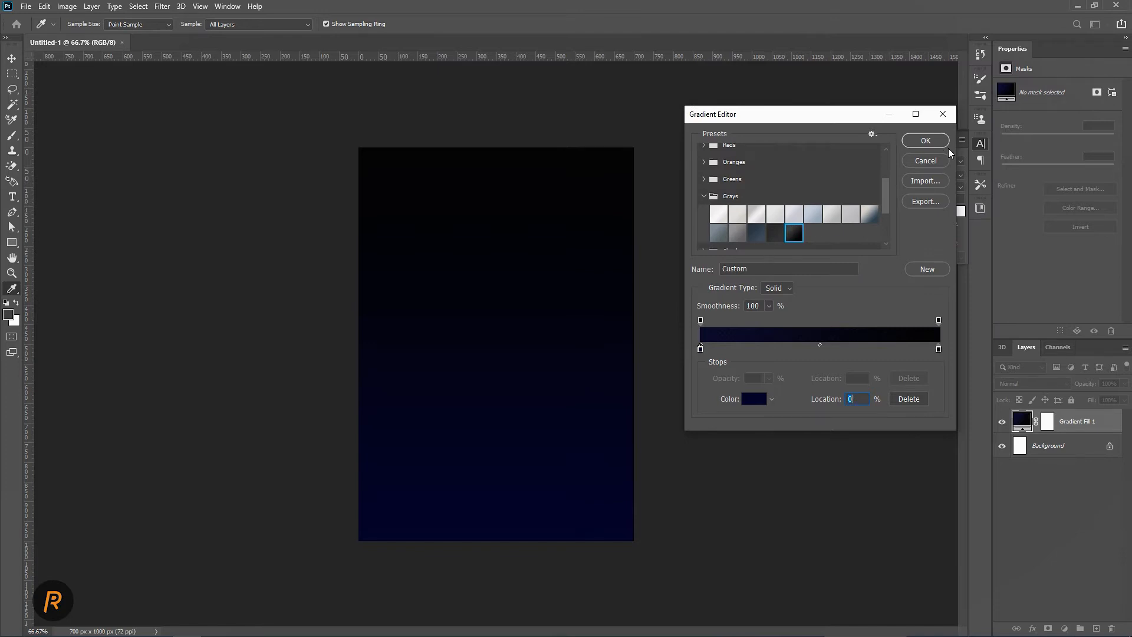
click(924, 141)
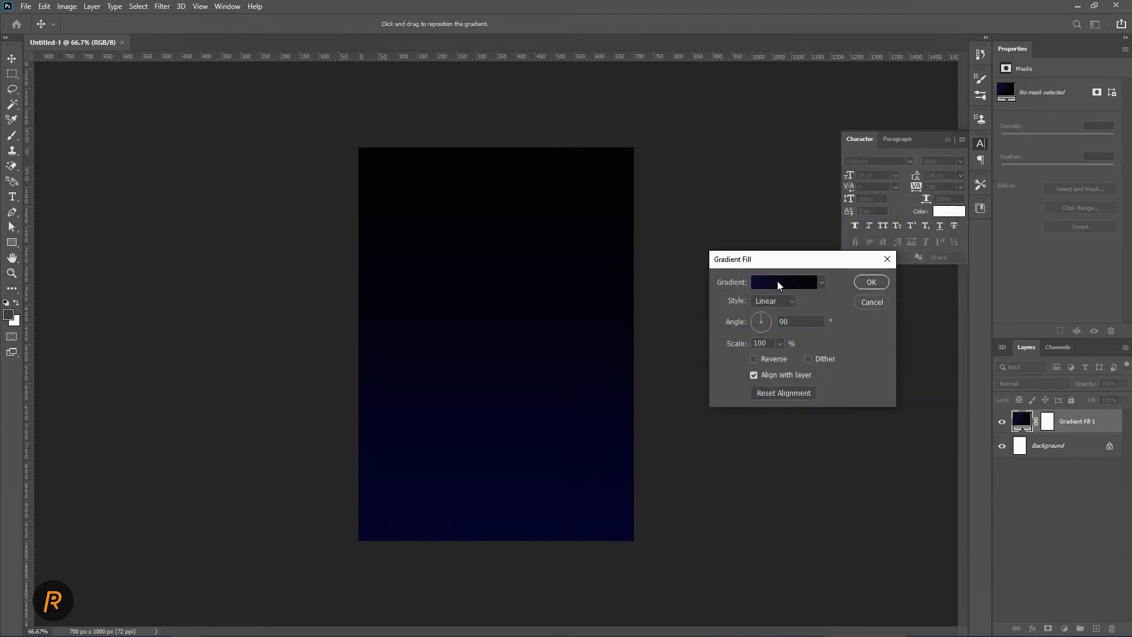
Change the gradient fill's style to Radial, shift its centre slightly above the middle of the canvas, and apply it
click(775, 301)
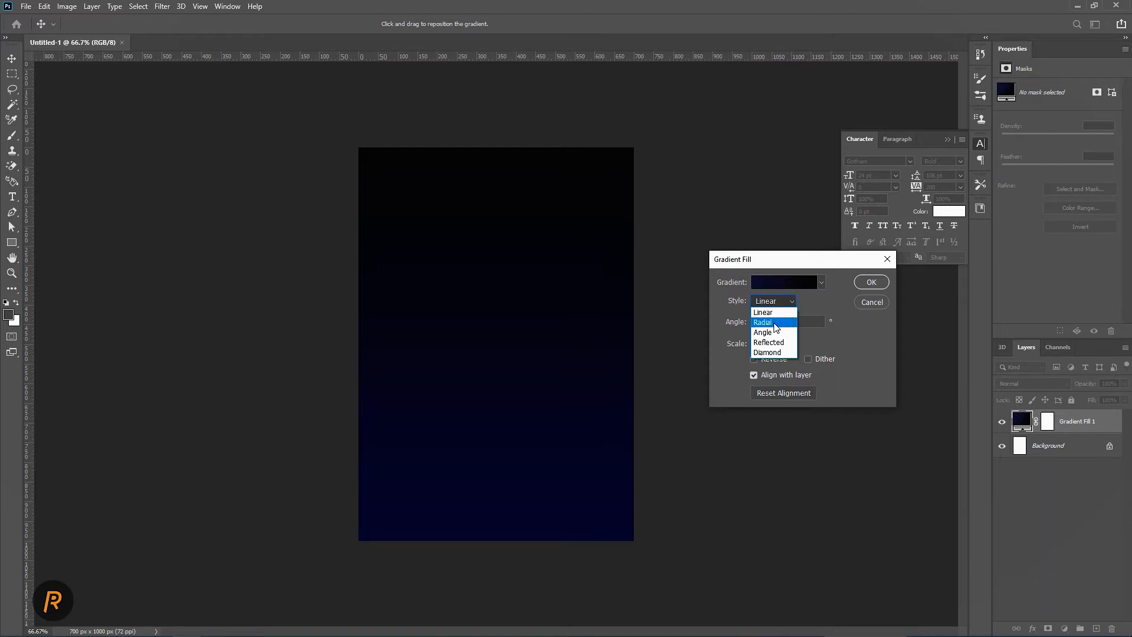
click(775, 323)
drag(499, 346, 502, 309)
click(871, 282)
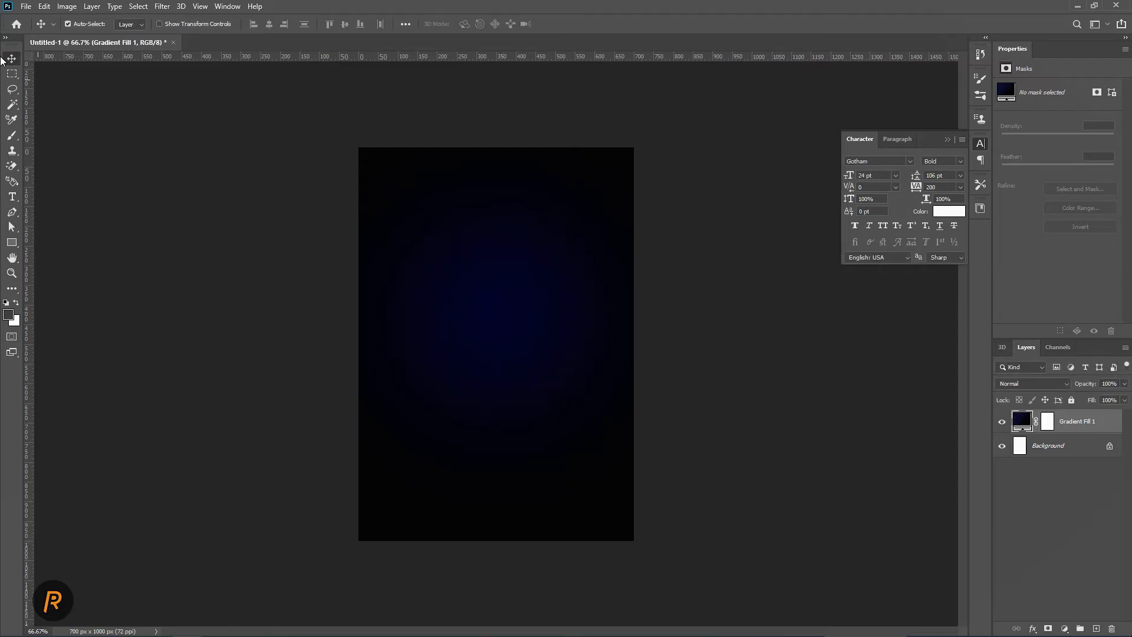
Add the white text "2021" in the upper half of the canvas and scale it to about 142 pt
click(12, 196)
click(450, 297)
text(20)
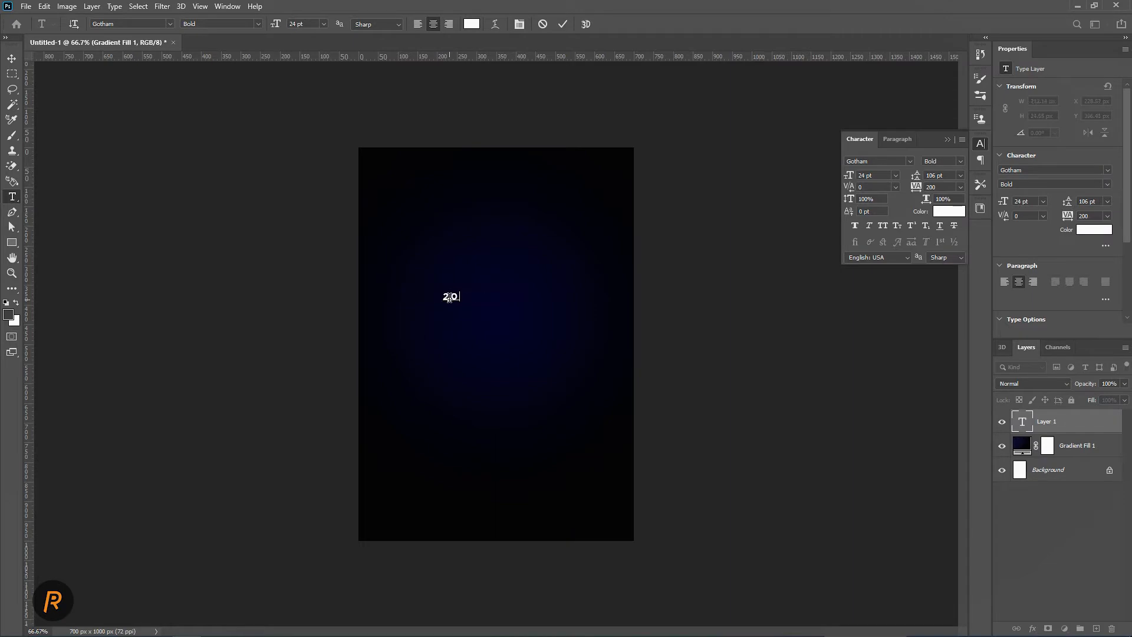
text(21)
drag(466, 291, 594, 267)
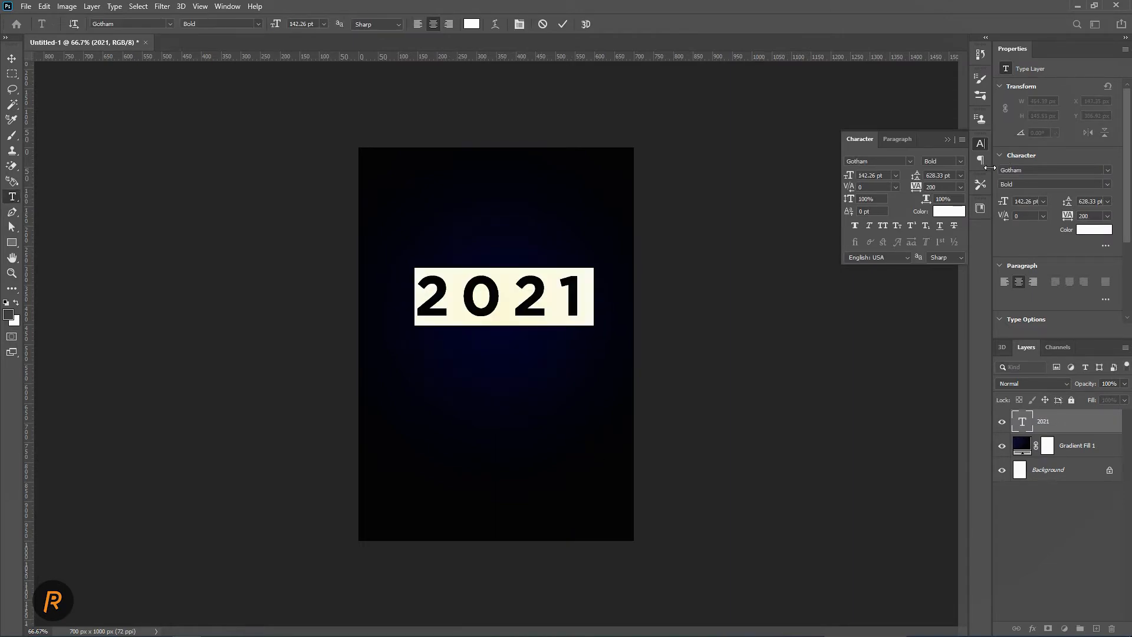
Tighten the tracking of the "2021" text to -60
click(960, 187)
click(944, 260)
key(alt+Left)
key(alt+Left)
key(alt+Left)
Change the font of the "2021" text to Gotham Black Regular
click(126, 23)
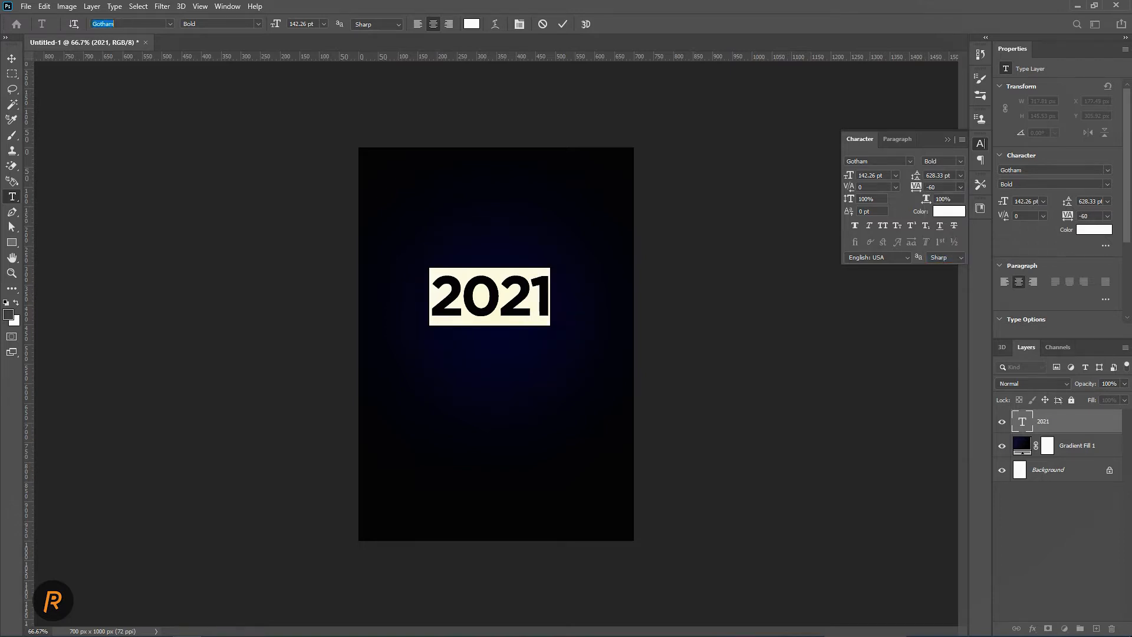
click(129, 23)
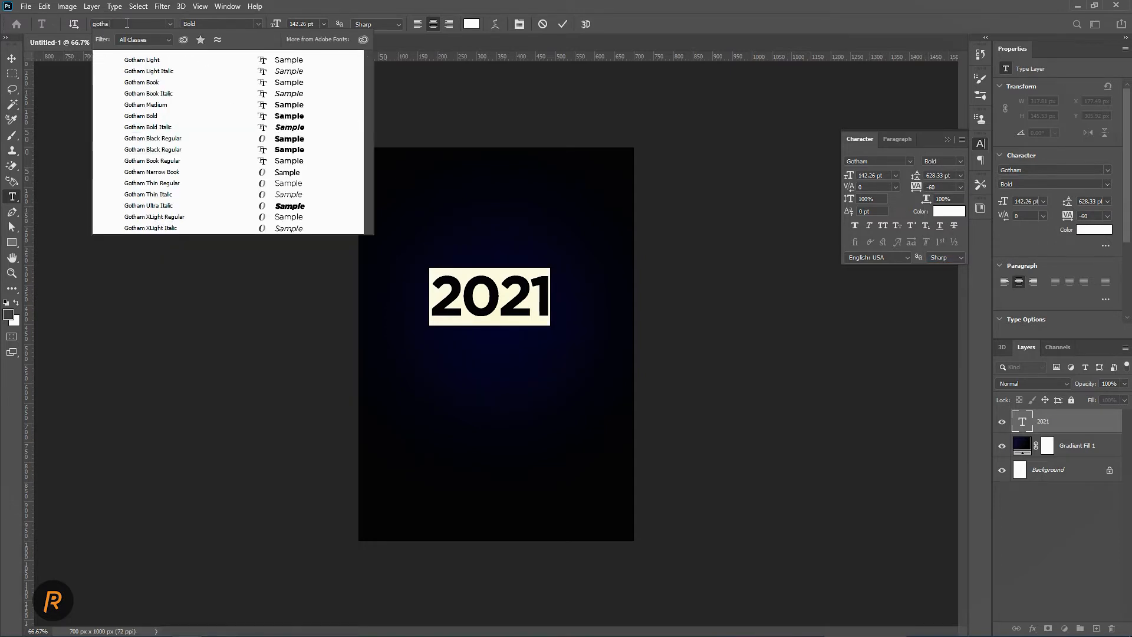
click(161, 150)
click(462, 296)
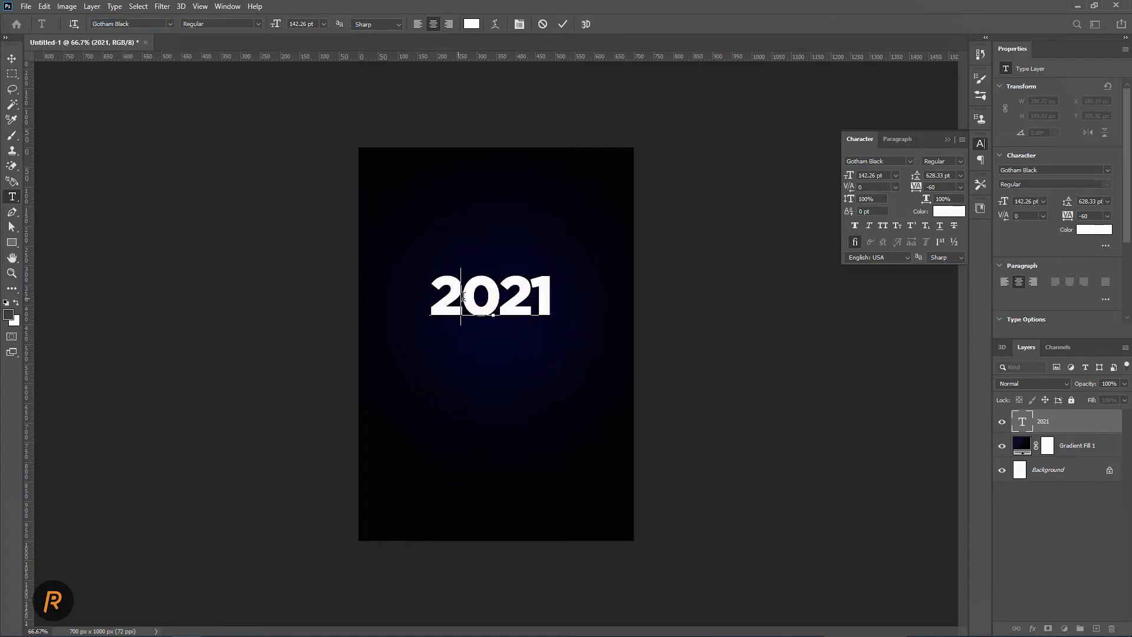
drag(460, 295, 547, 298)
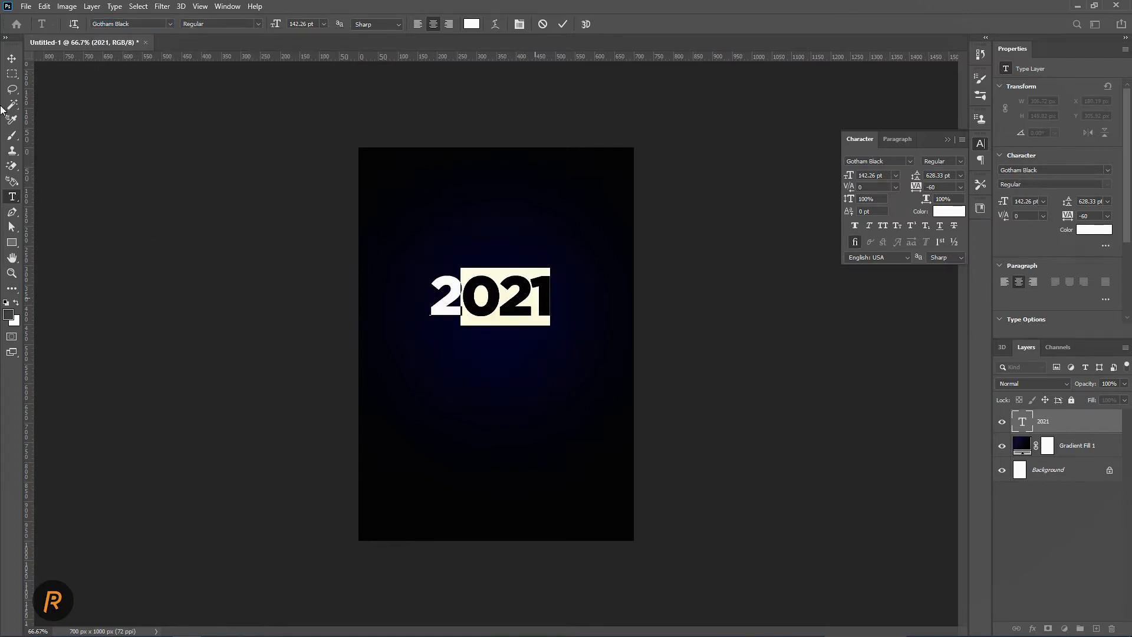
Enlarge the "2021" text to about 202 pt and centre it horizontally on the canvas
click(14, 58)
key(ctrl+a)
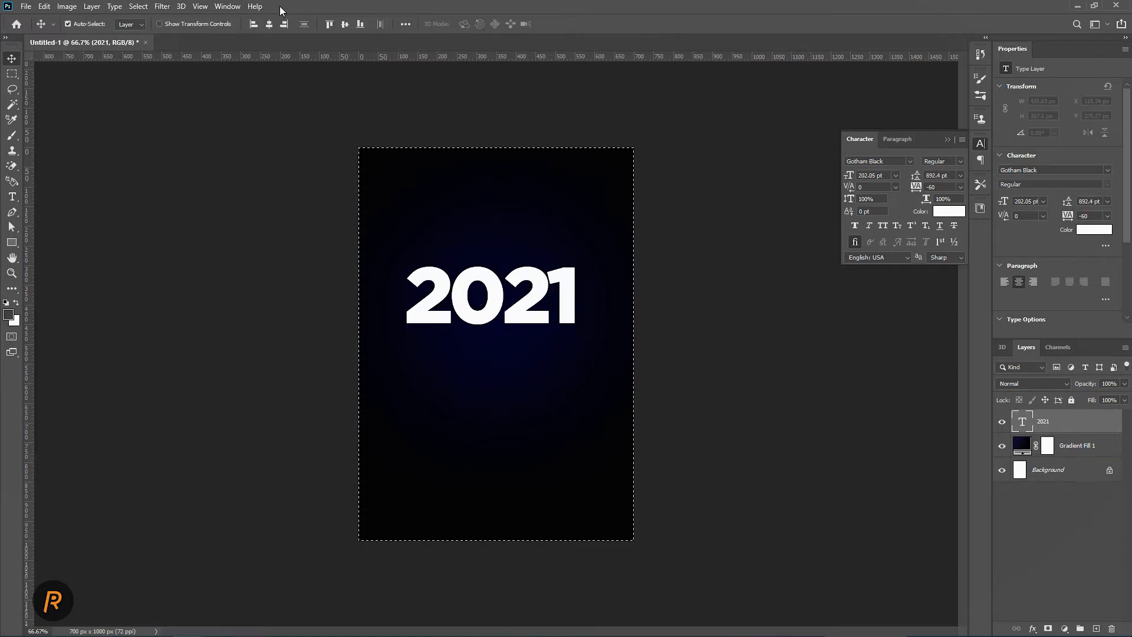
click(270, 24)
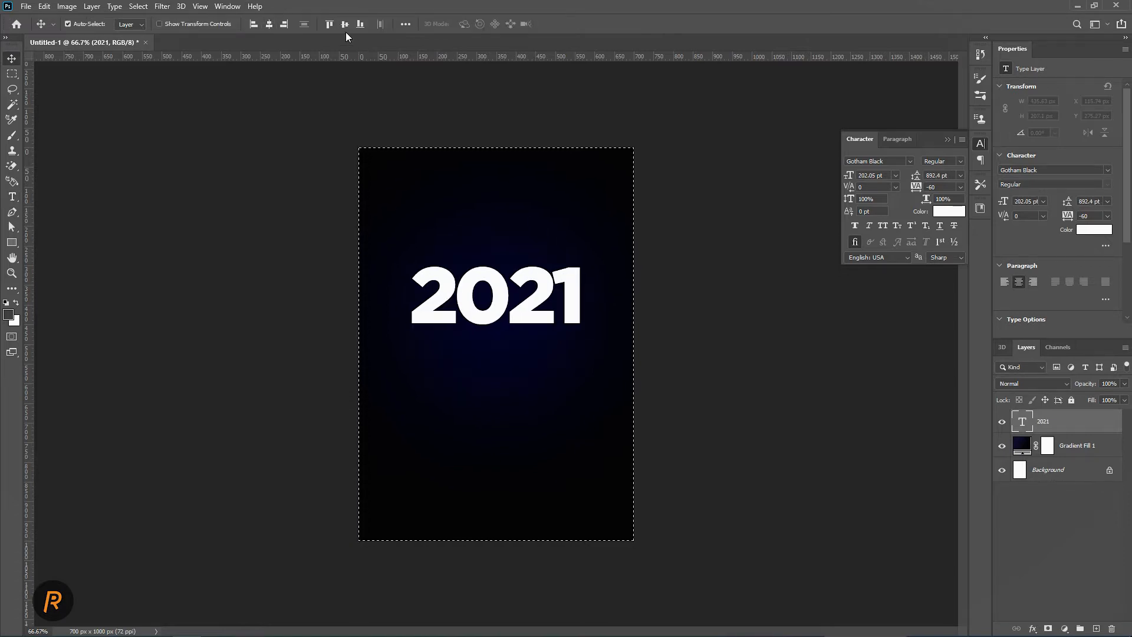
key(ctrl+d)
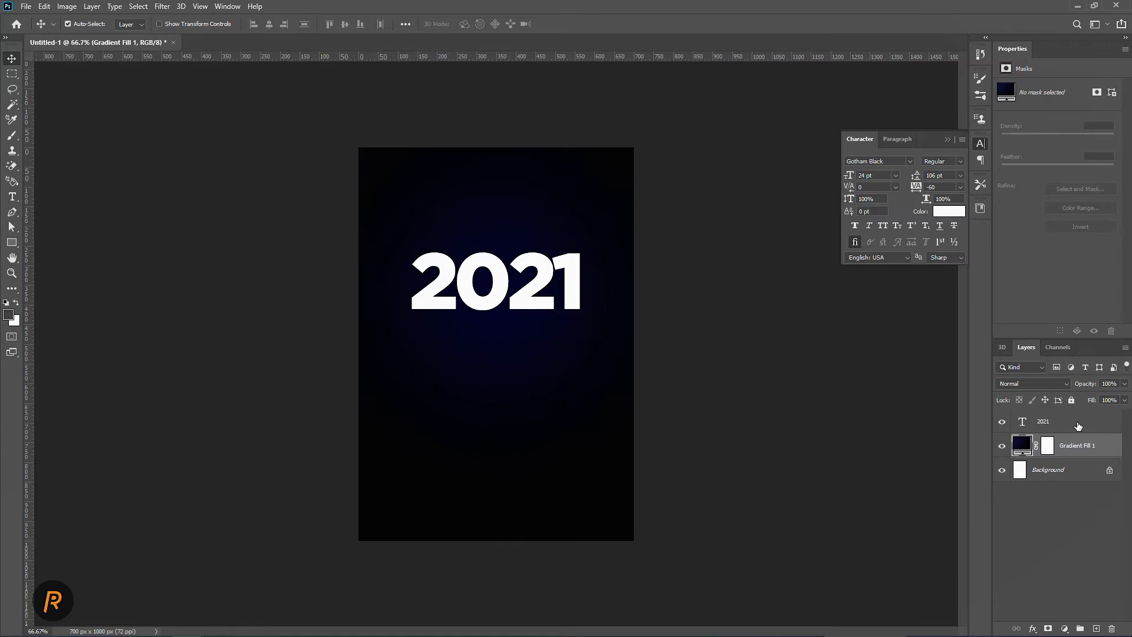
Add a Stroke layer style to the 2021 text layer with a Gradient fill type and the Shape Burst style
click(1090, 425)
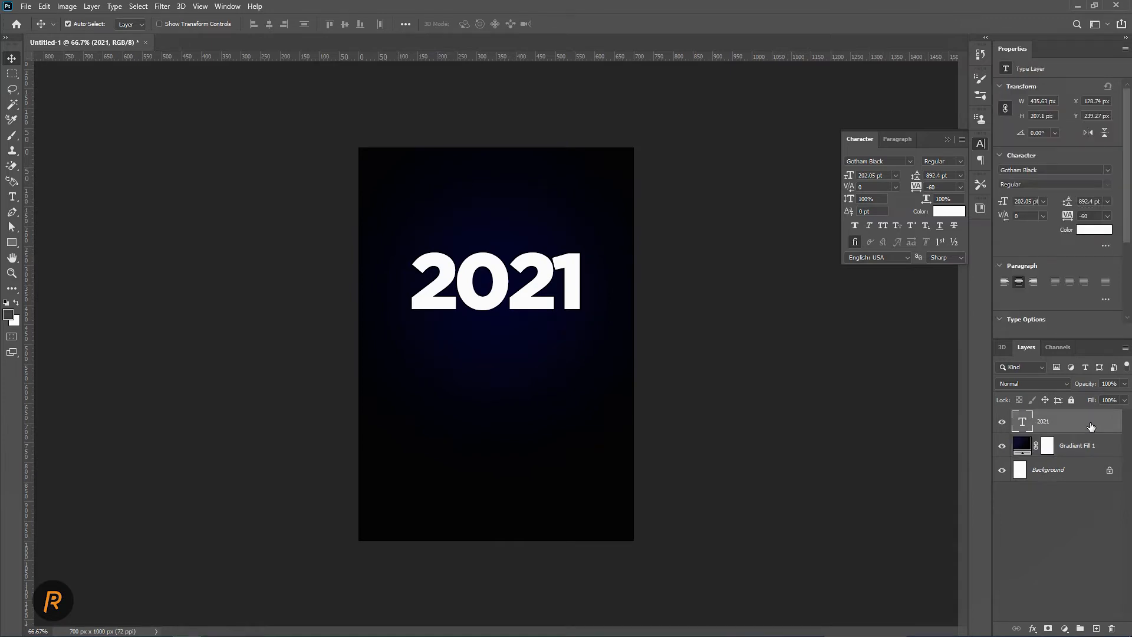
double_click(1090, 425)
click(677, 258)
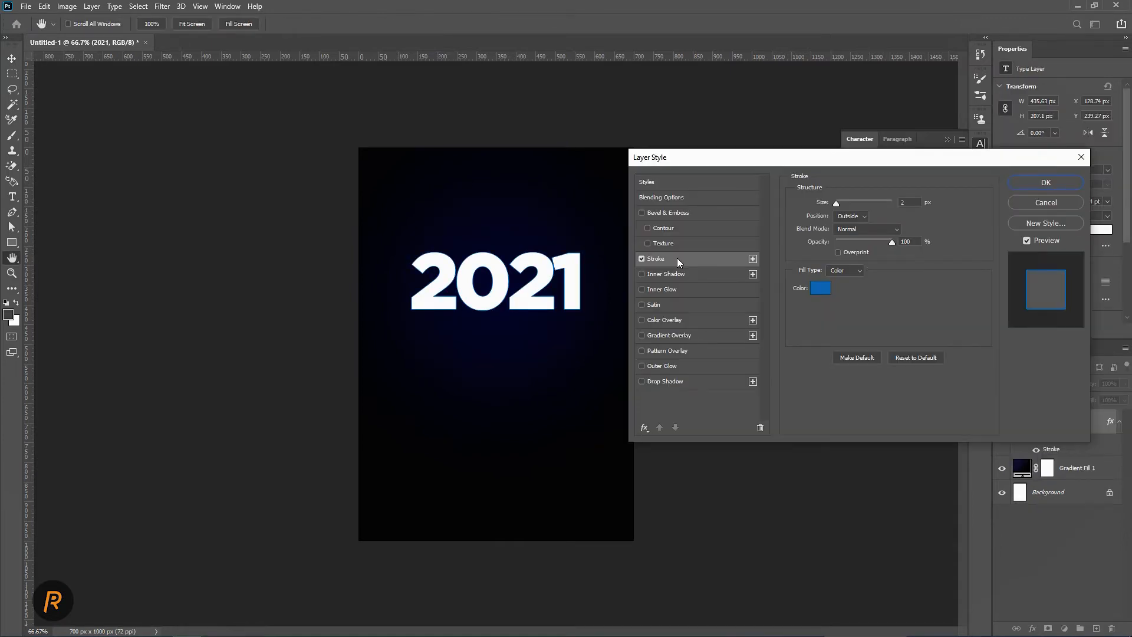
click(855, 271)
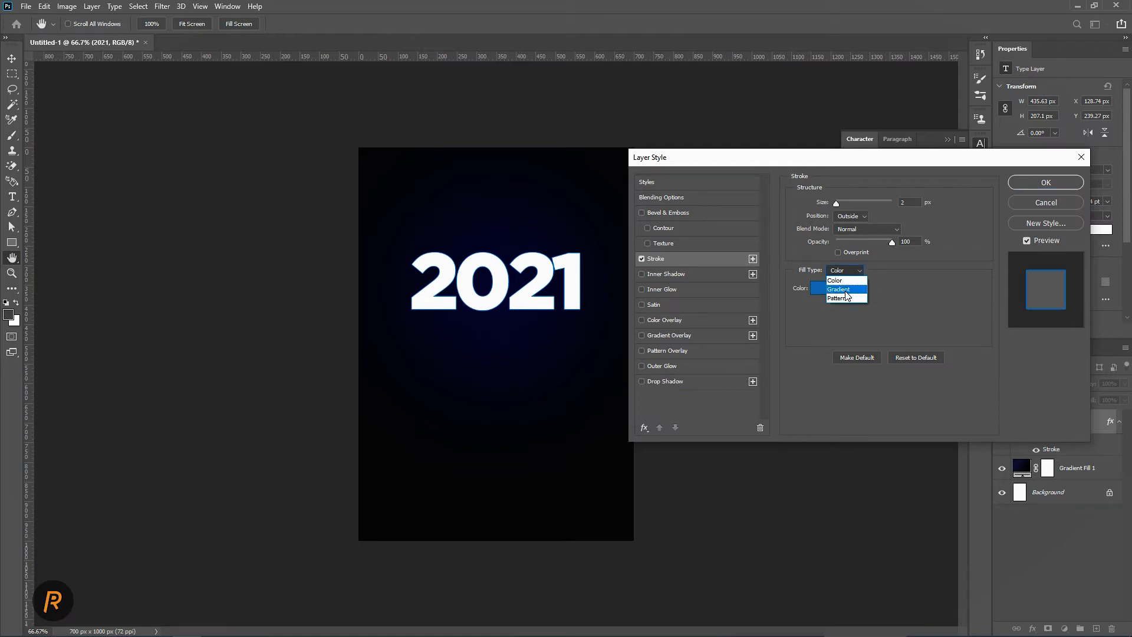
click(846, 290)
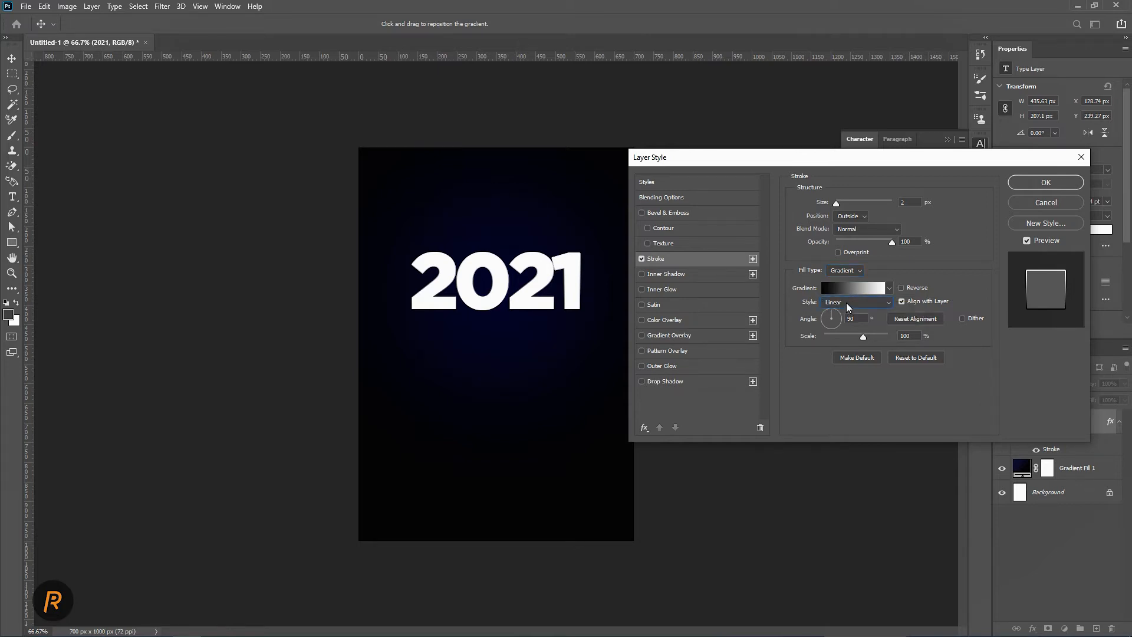
click(846, 302)
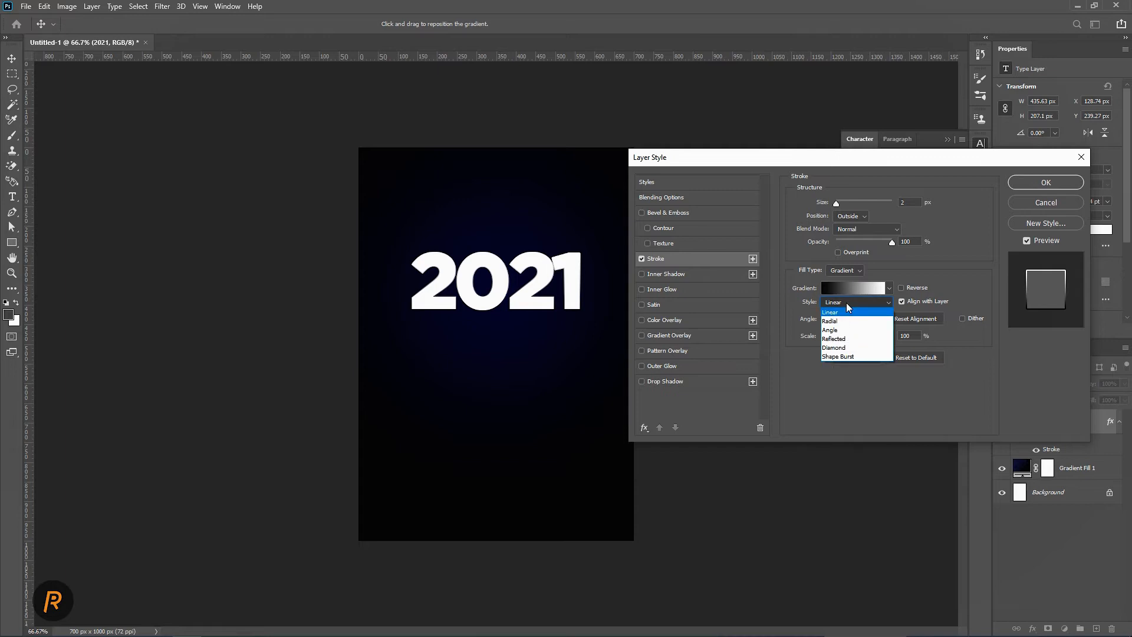
click(836, 356)
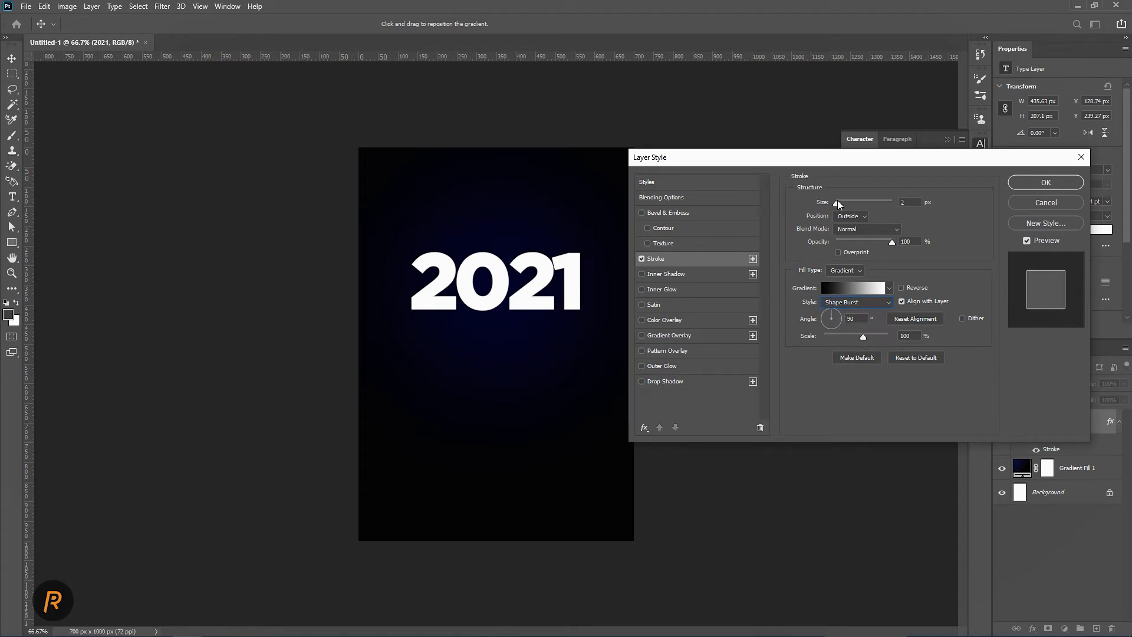
Position the stroke inside the text and set its size to 21 px
drag(837, 205, 843, 207)
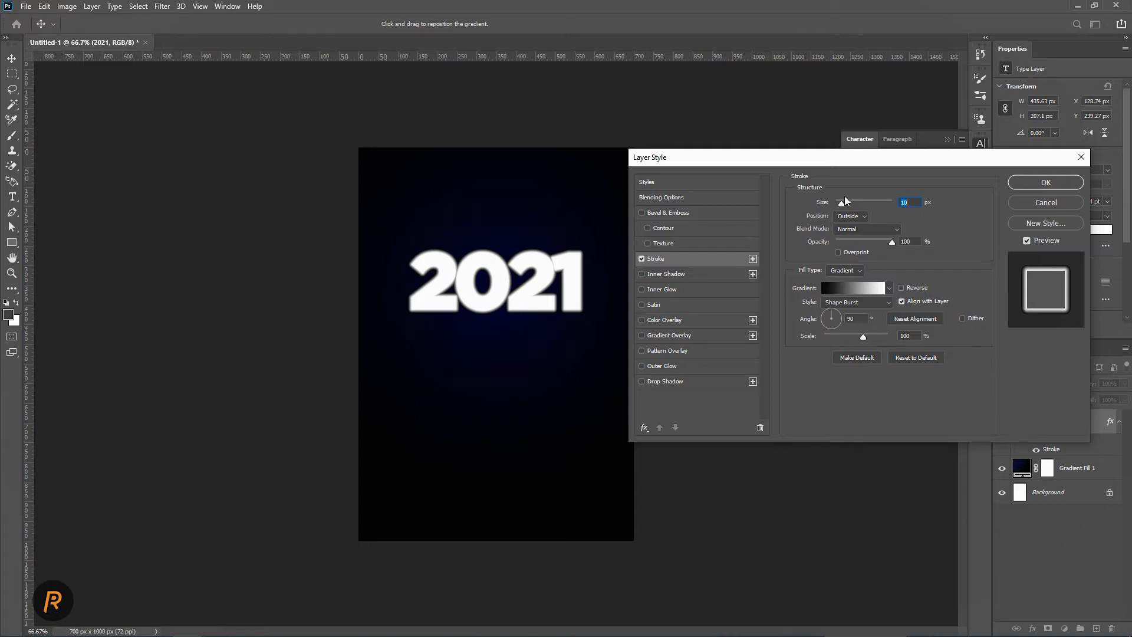
click(860, 216)
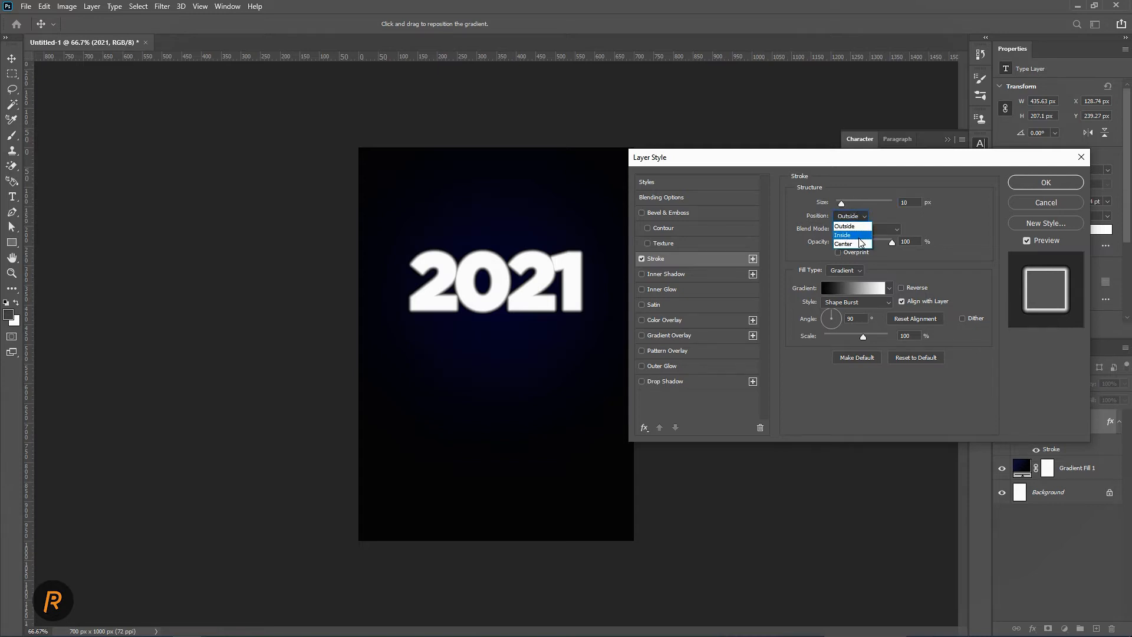
click(854, 235)
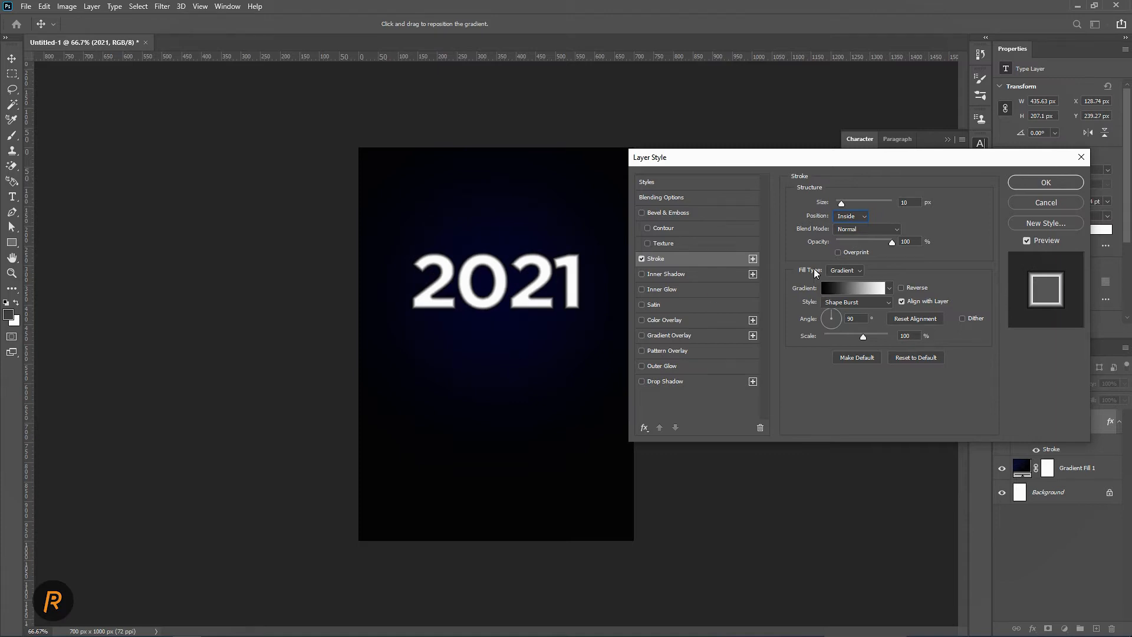
drag(841, 203, 846, 202)
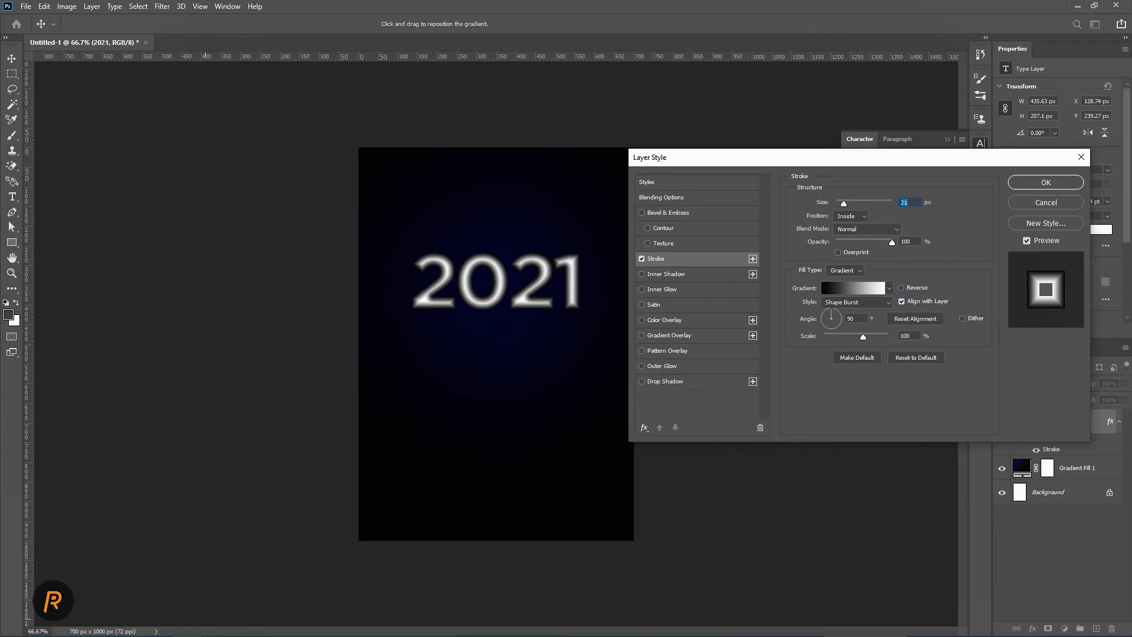
Switch to the web browser and search Google for "adobe color" in a new tab
click(274, 632)
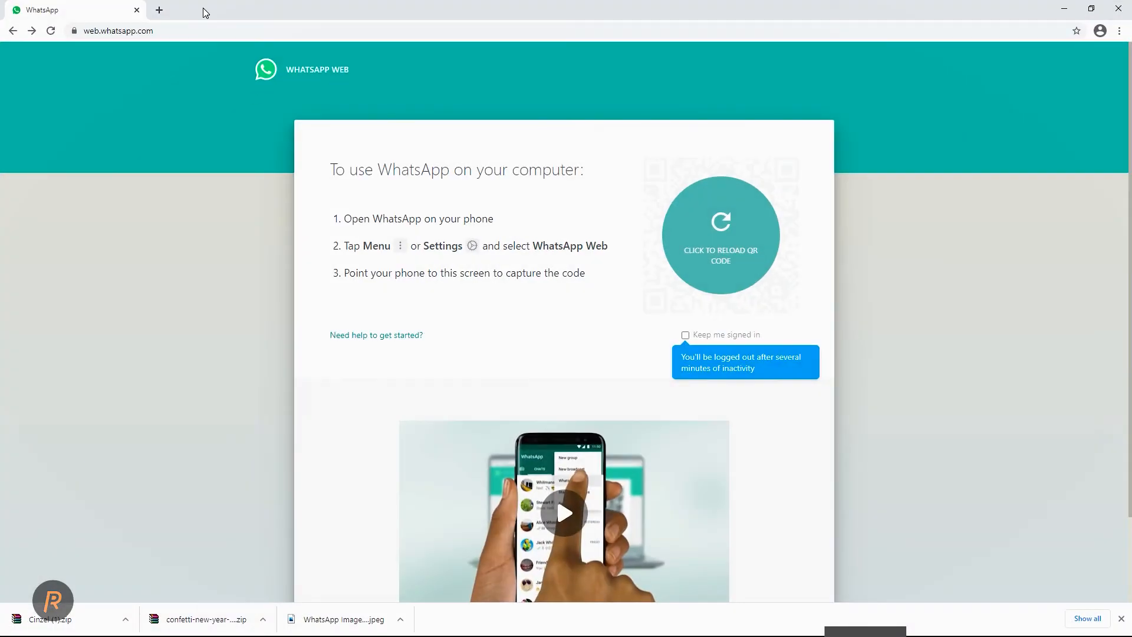
click(159, 12)
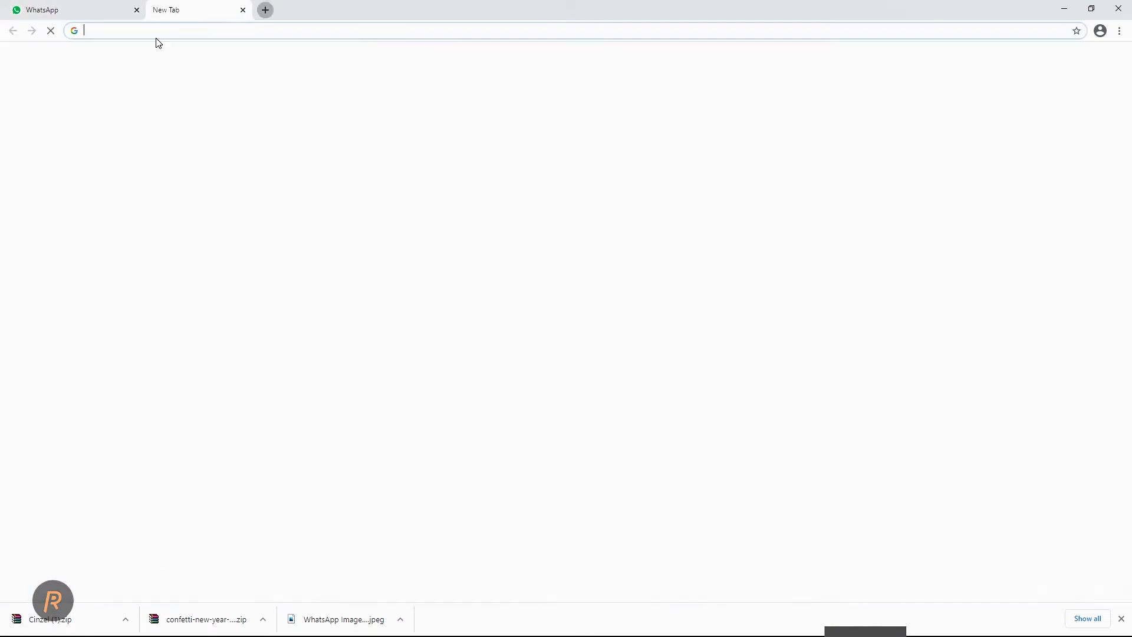
click(194, 29)
text(a)
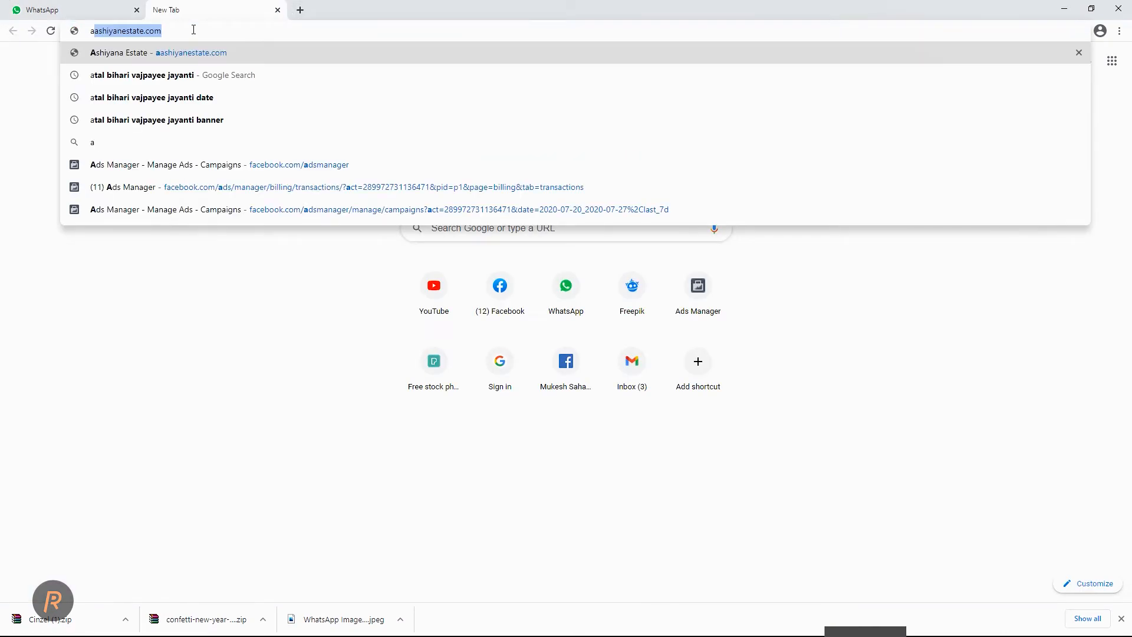
text(d)
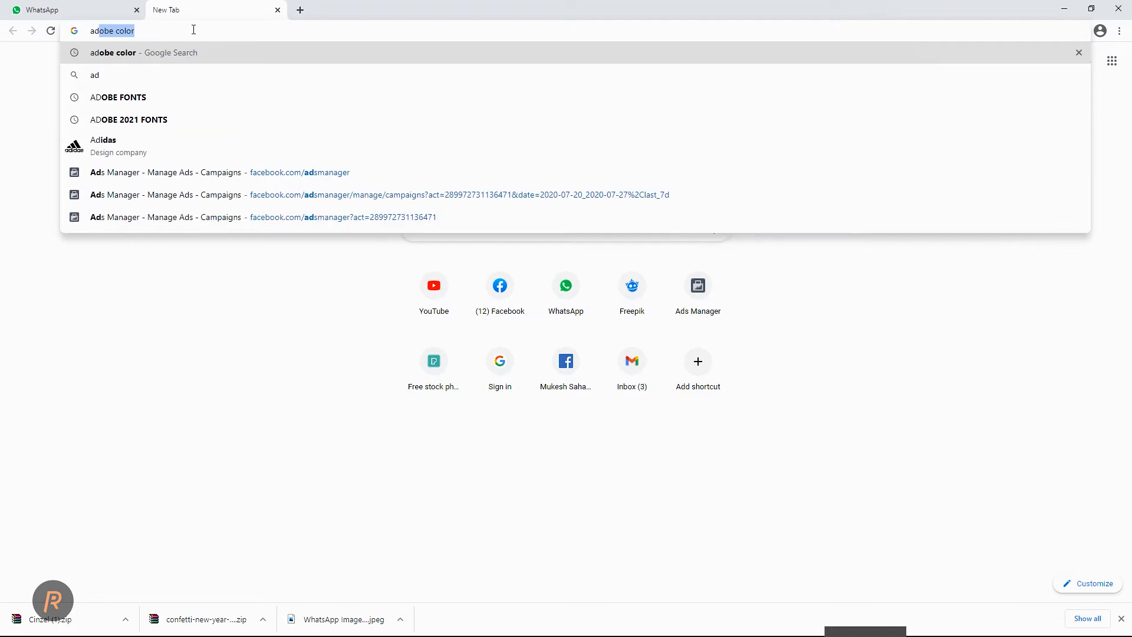
key(Return)
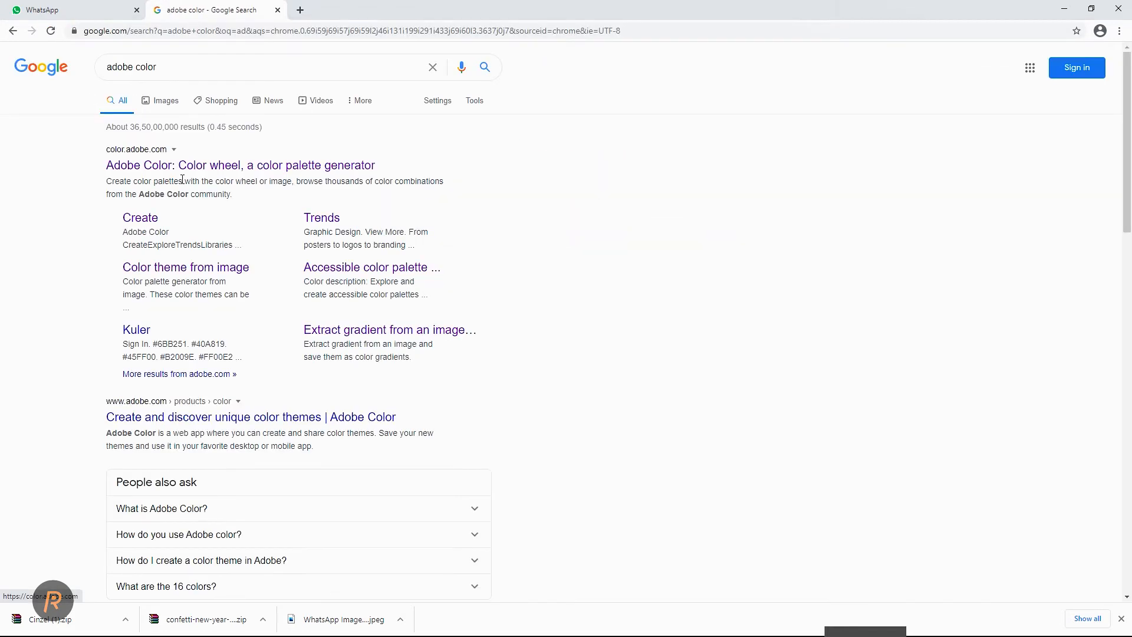
Open the Adobe Color site from the search results and search its Explore section for "golden" palettes
click(180, 168)
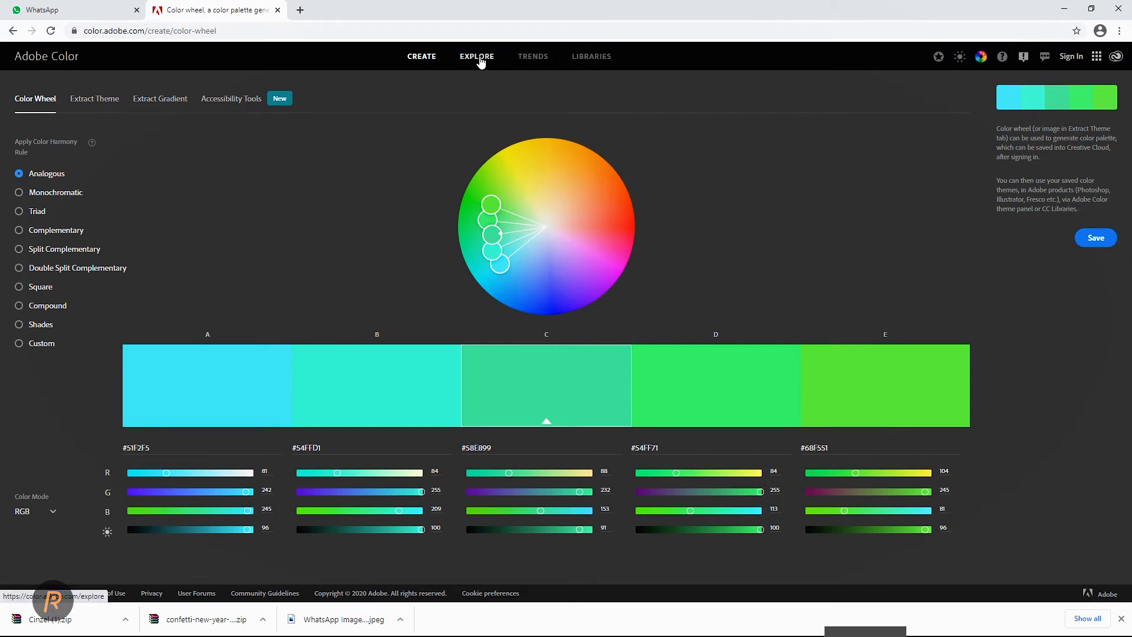
click(479, 61)
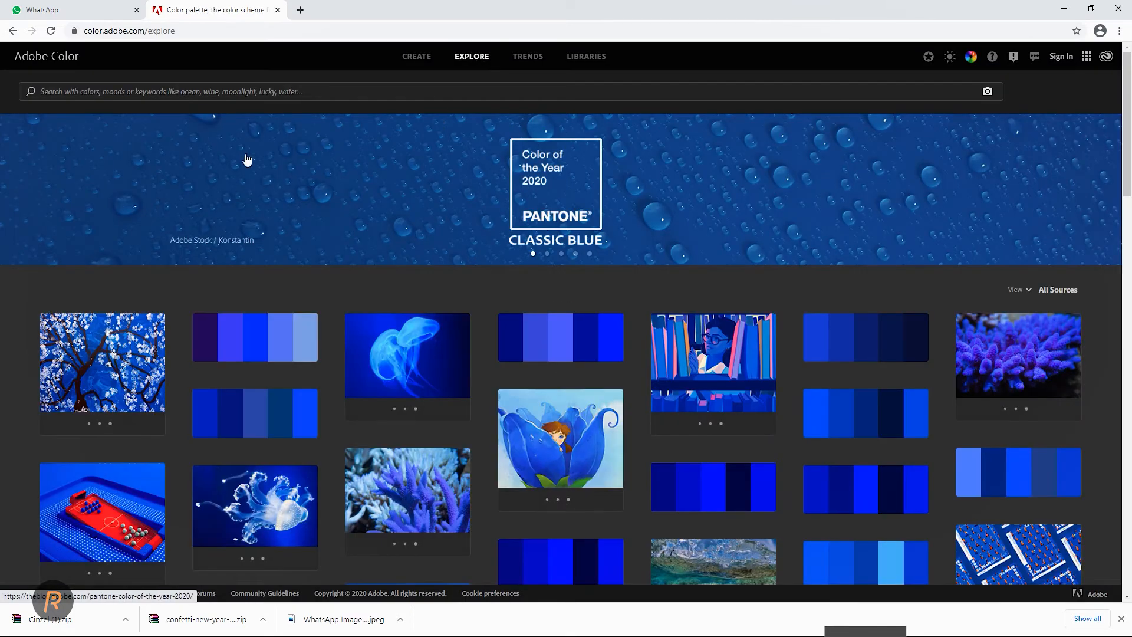
click(303, 94)
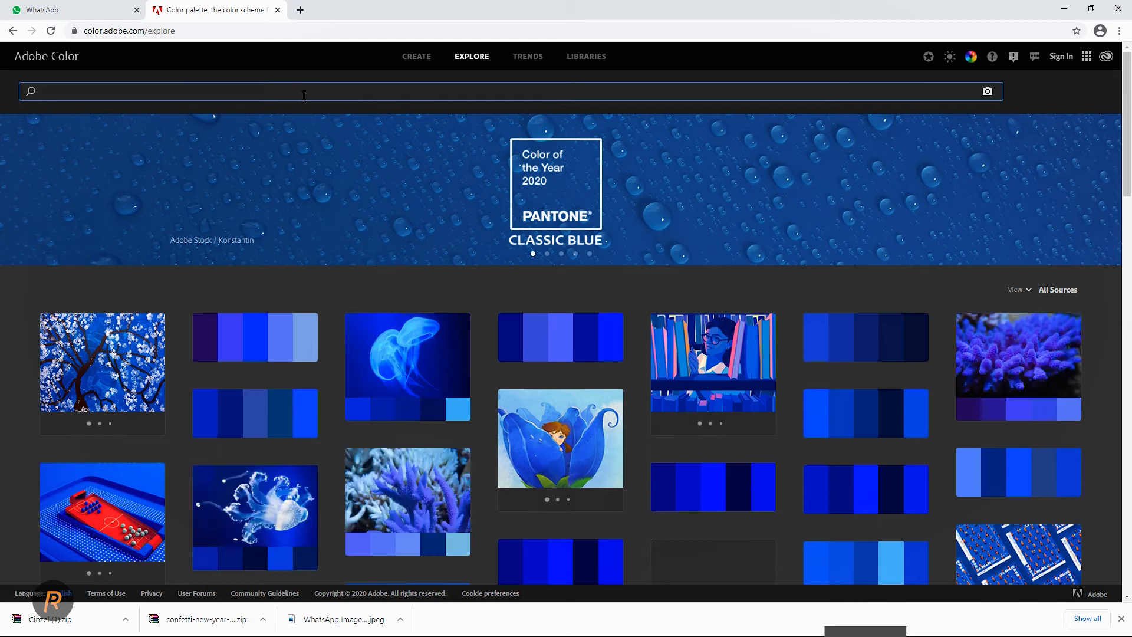
text(gol)
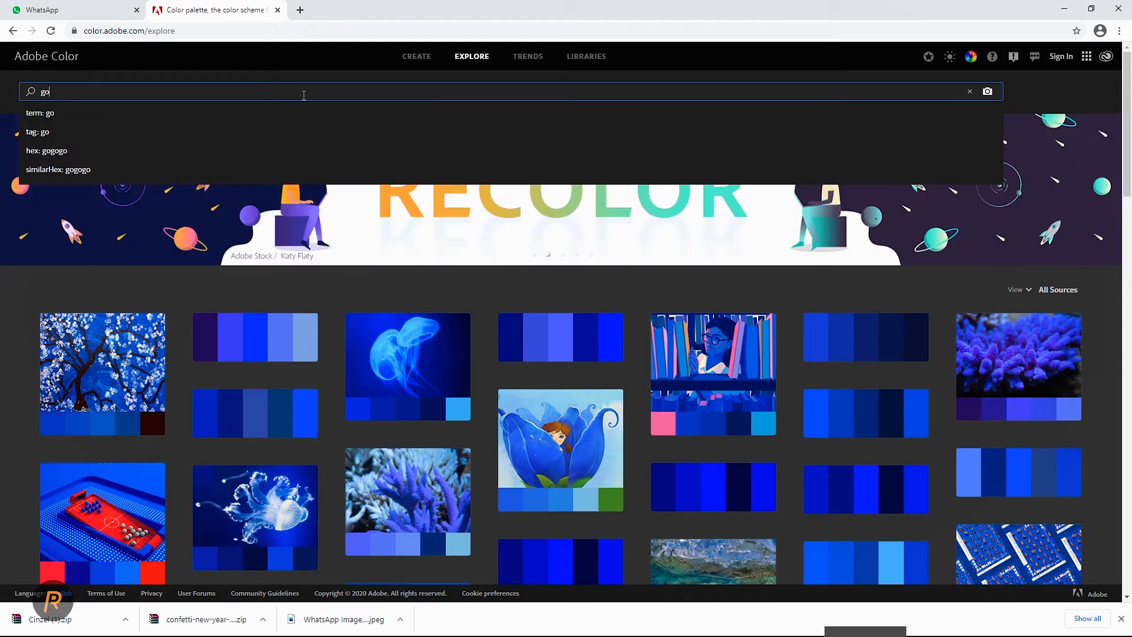
text(den)
key(Return)
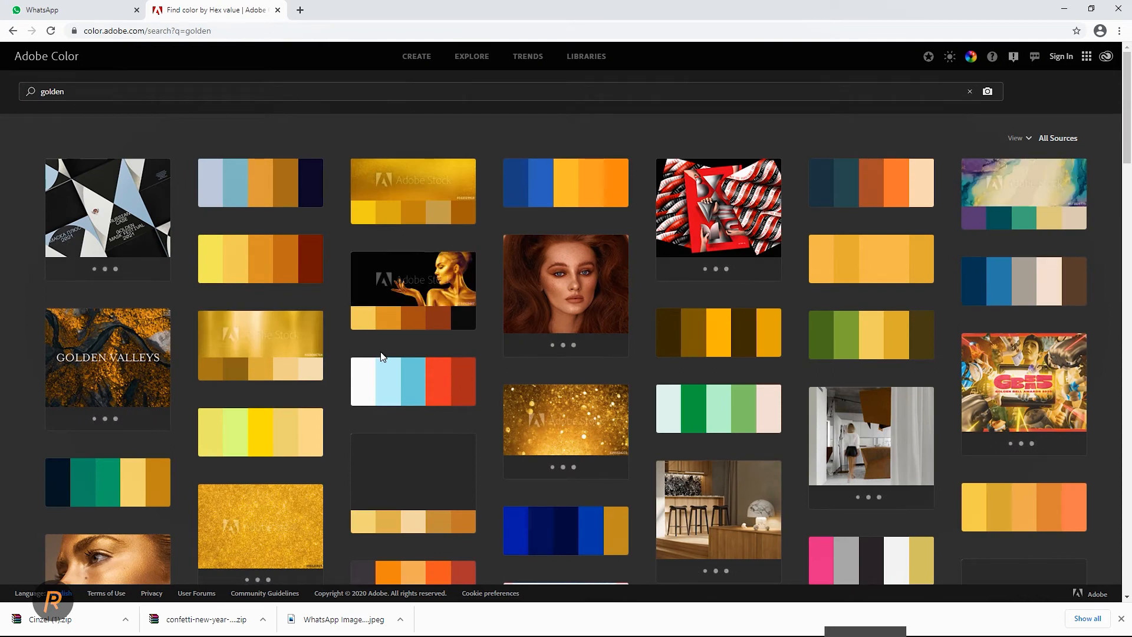
Browse the golden palettes and open the one extracted from the texture of light shining on a golden stainless wall
mouse_move(713, 348)
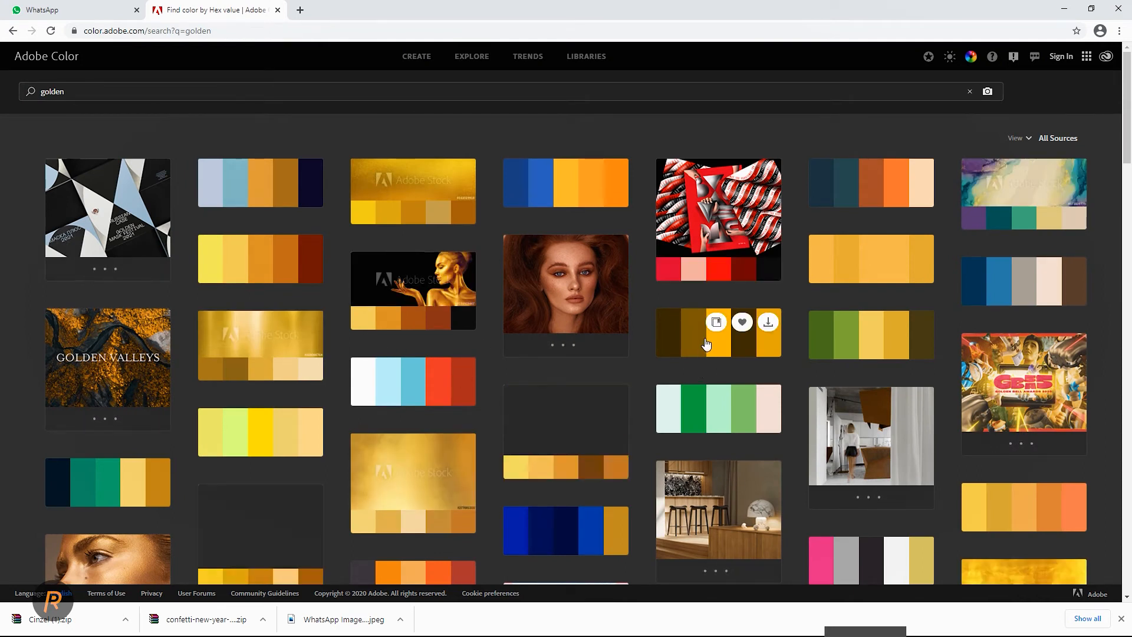
scroll(712, 349, down, 2)
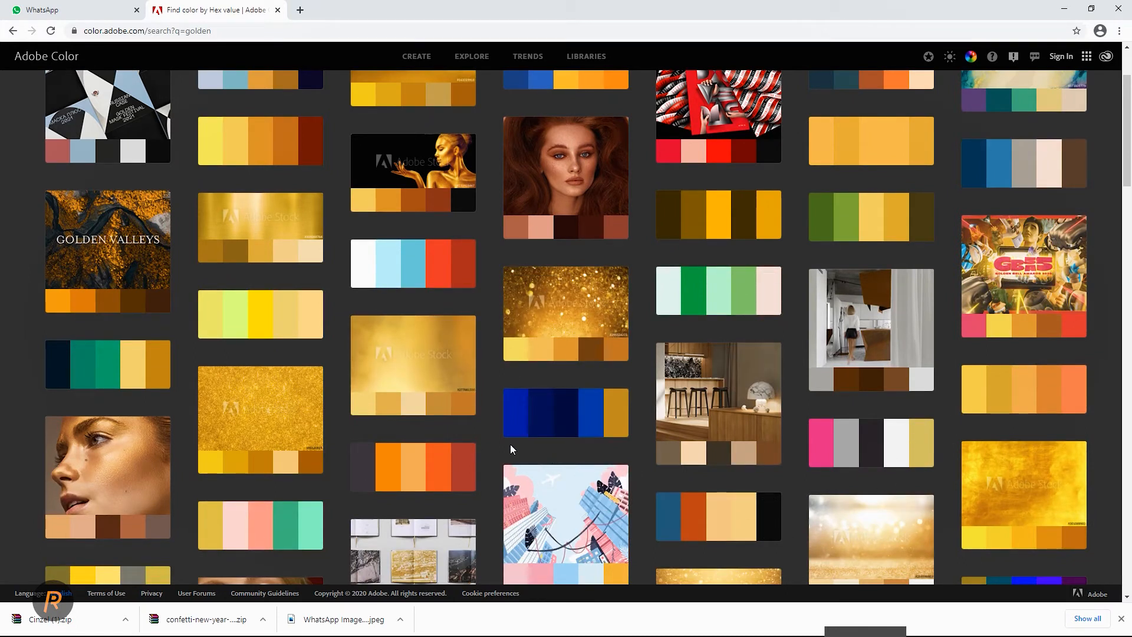
mouse_move(430, 406)
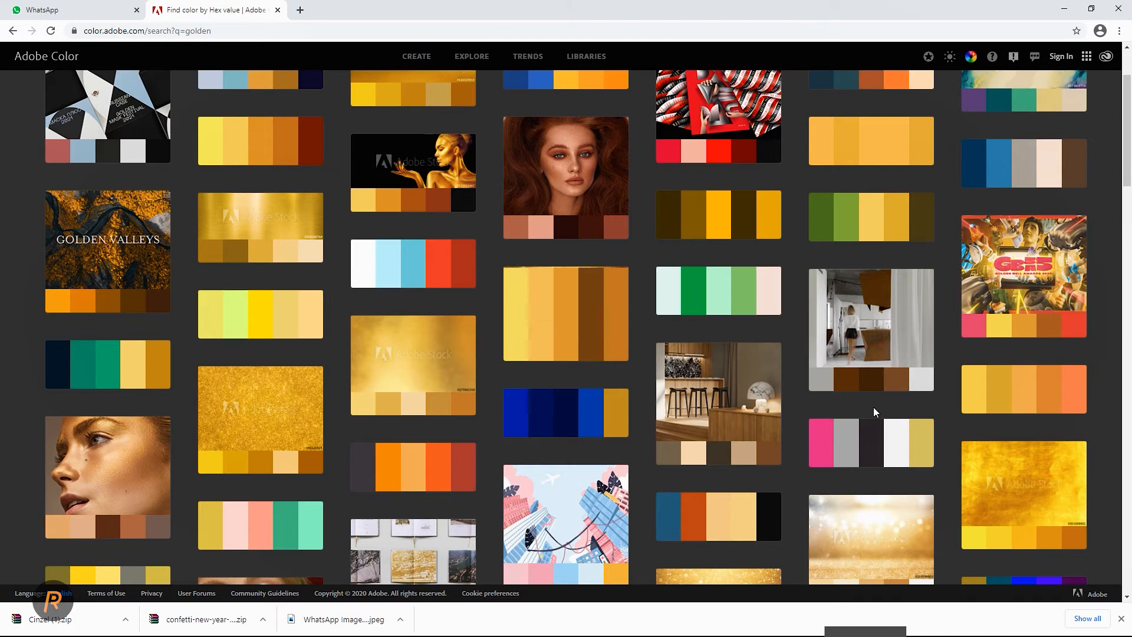
scroll(873, 406, down, 9)
mouse_move(911, 508)
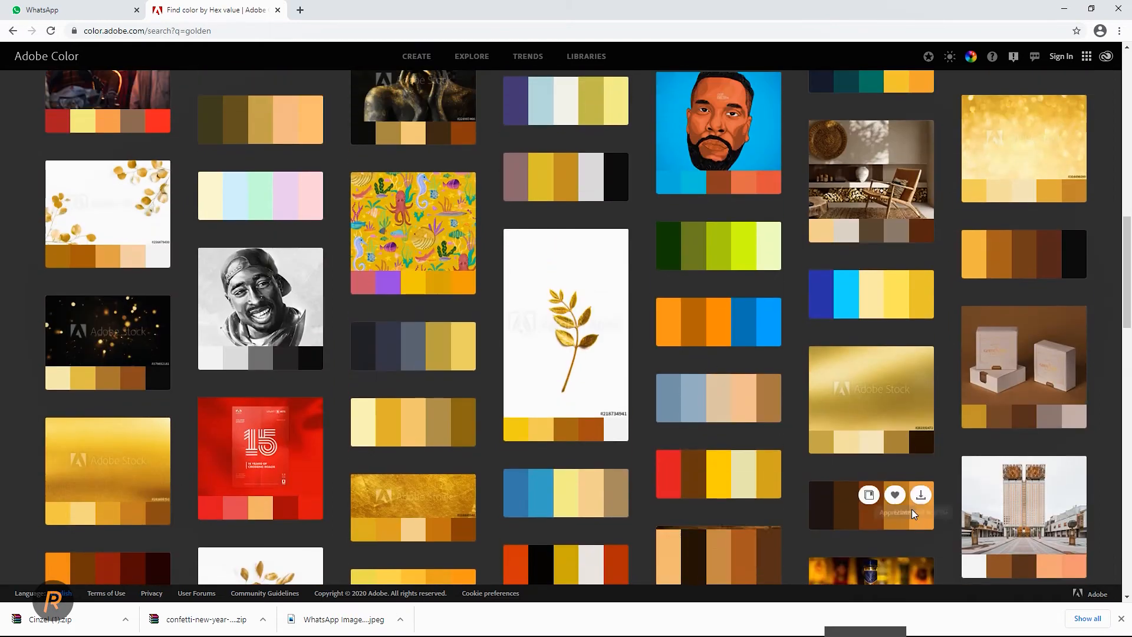
click(882, 421)
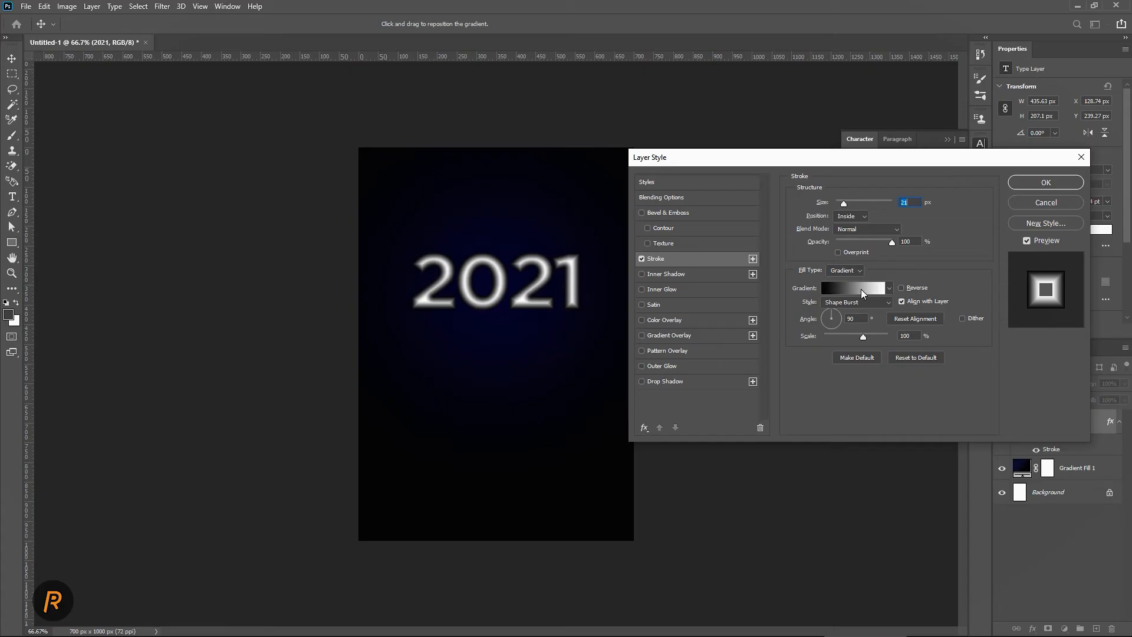
In Photoshop, edit the 2021 stroke's gradient and set its white end stop to #F2DFA7
click(861, 289)
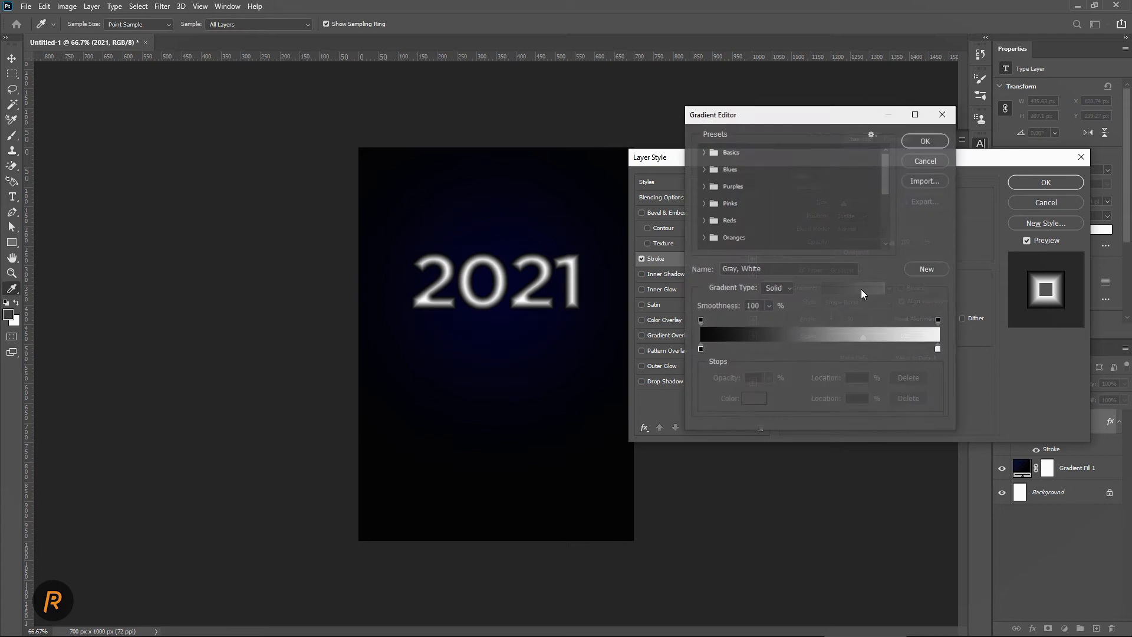
click(939, 349)
double_click(938, 349)
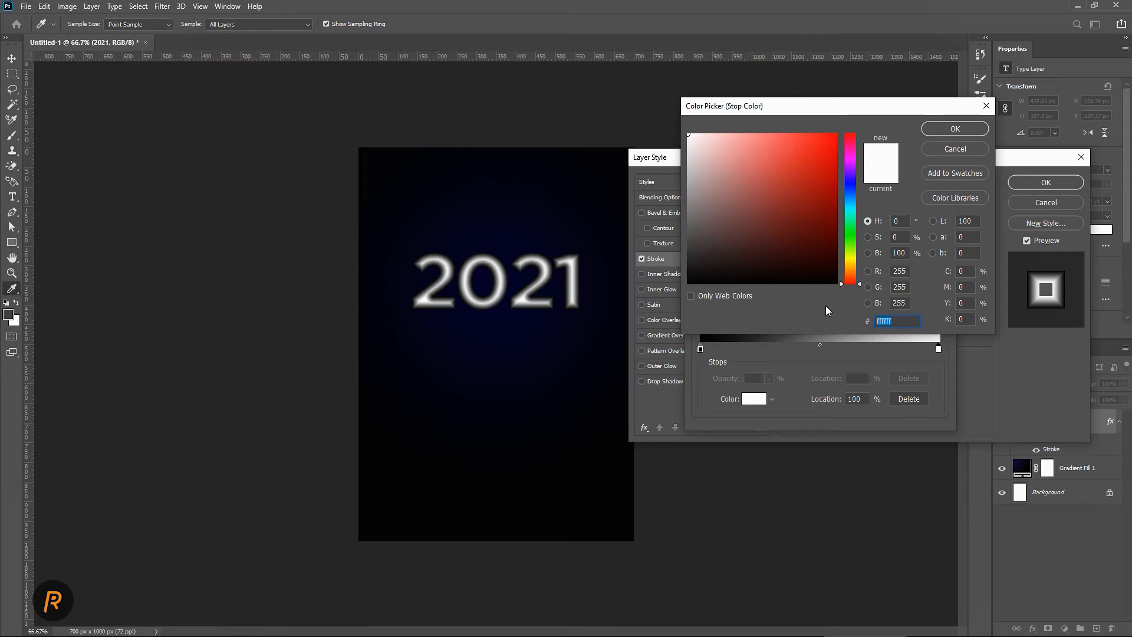
text(#F2DFA7)
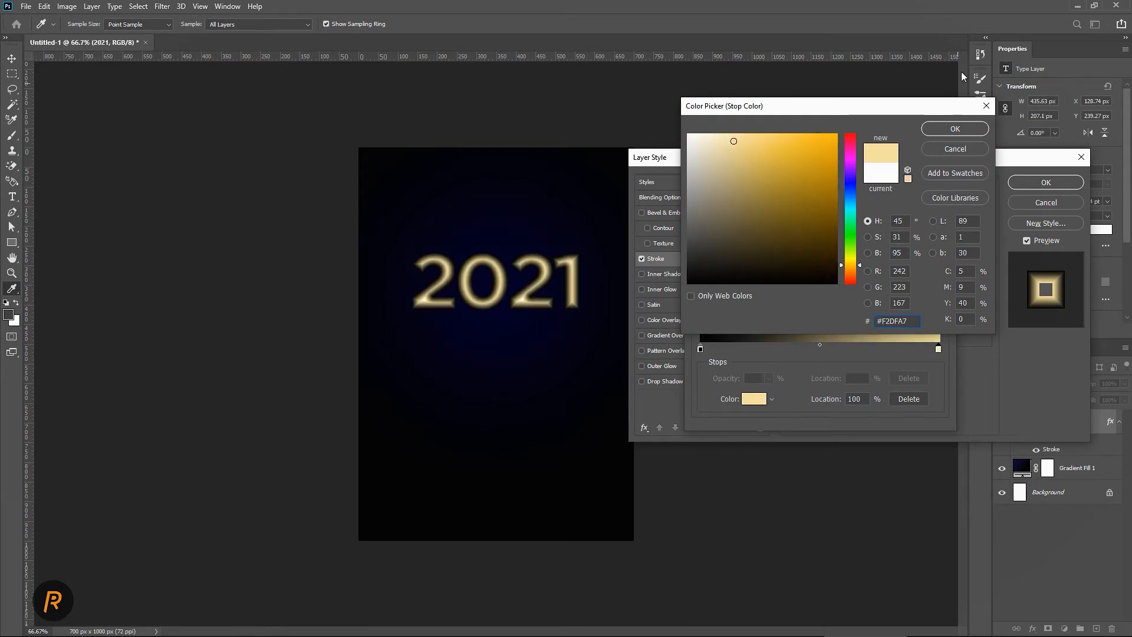
click(955, 129)
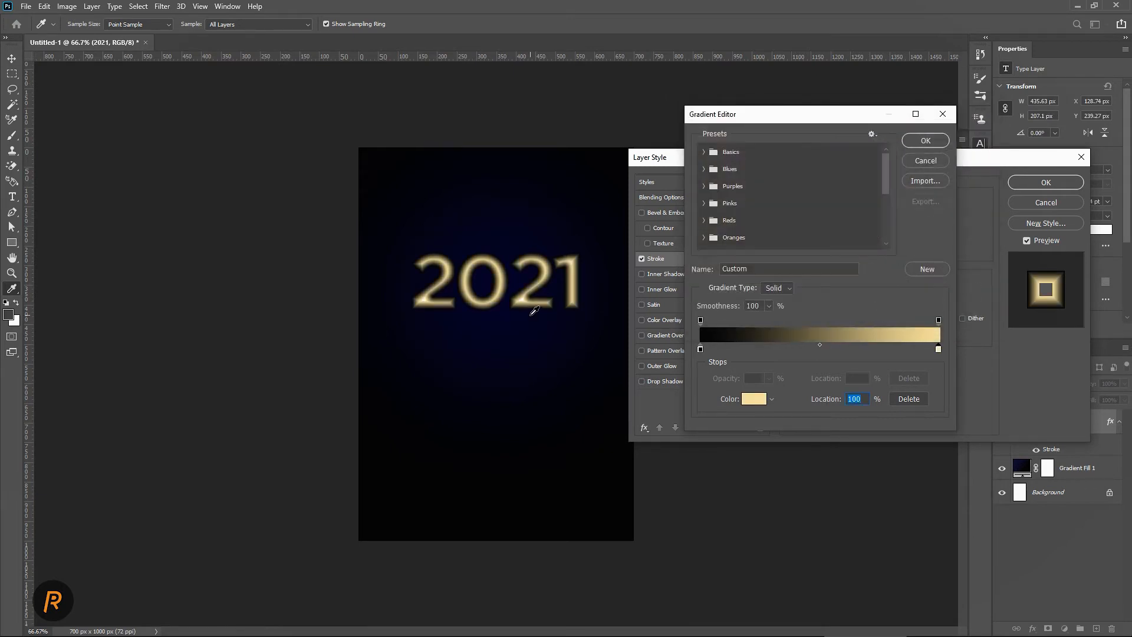
Copy #A68549 from the Adobe Color palette in the browser and apply it to the gradient's black stop in Photoshop
double_click(701, 350)
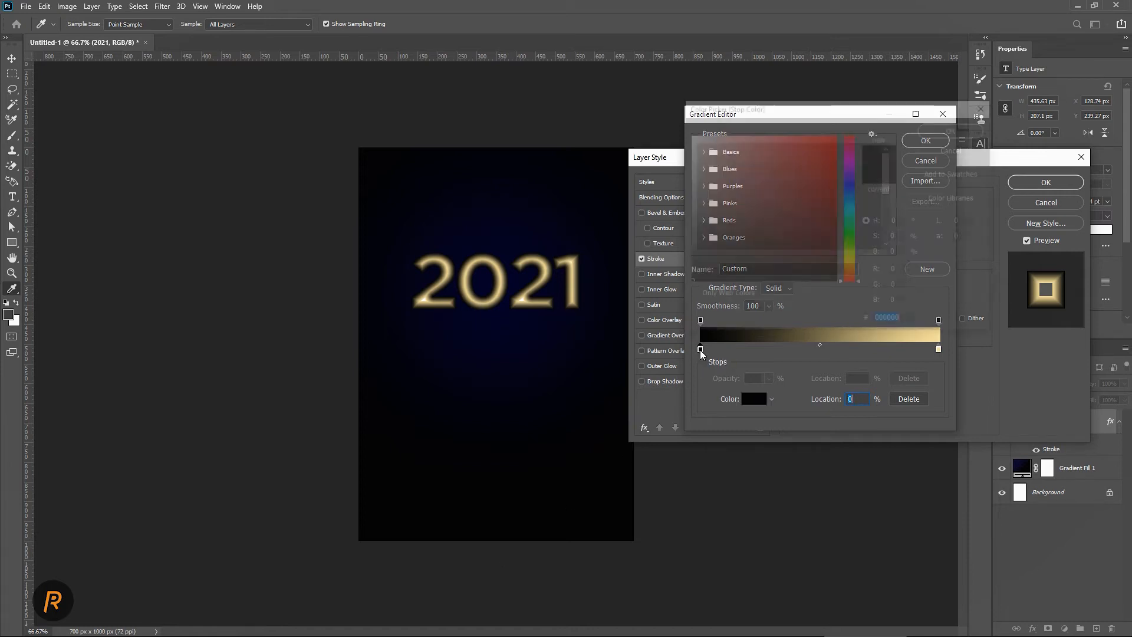
key(alt+Tab)
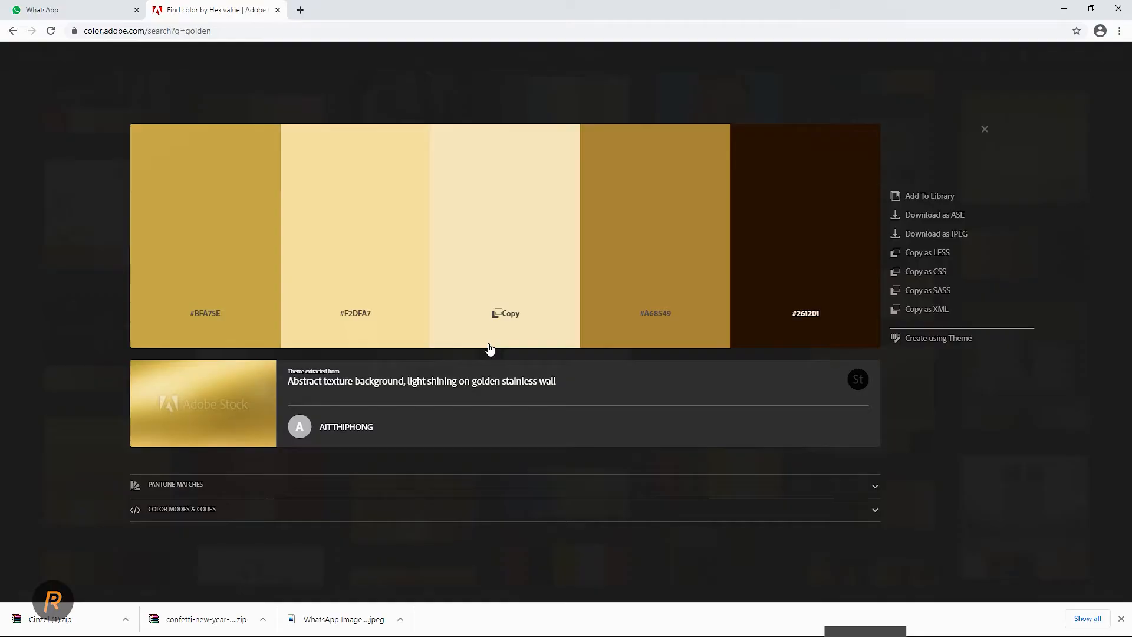
click(659, 315)
key(alt+Tab)
drag(914, 320, 873, 320)
key(ctrl+v)
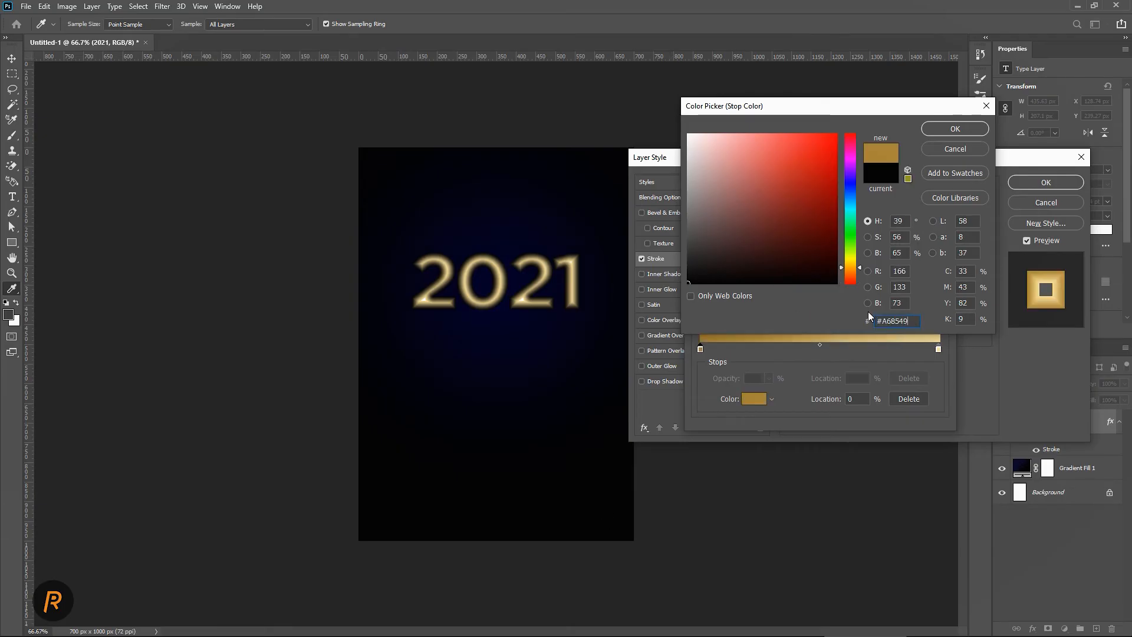
click(954, 129)
Move the light gold stop to 50%, duplicate the dark gold stop at 100%, and accept the gradient
click(938, 349)
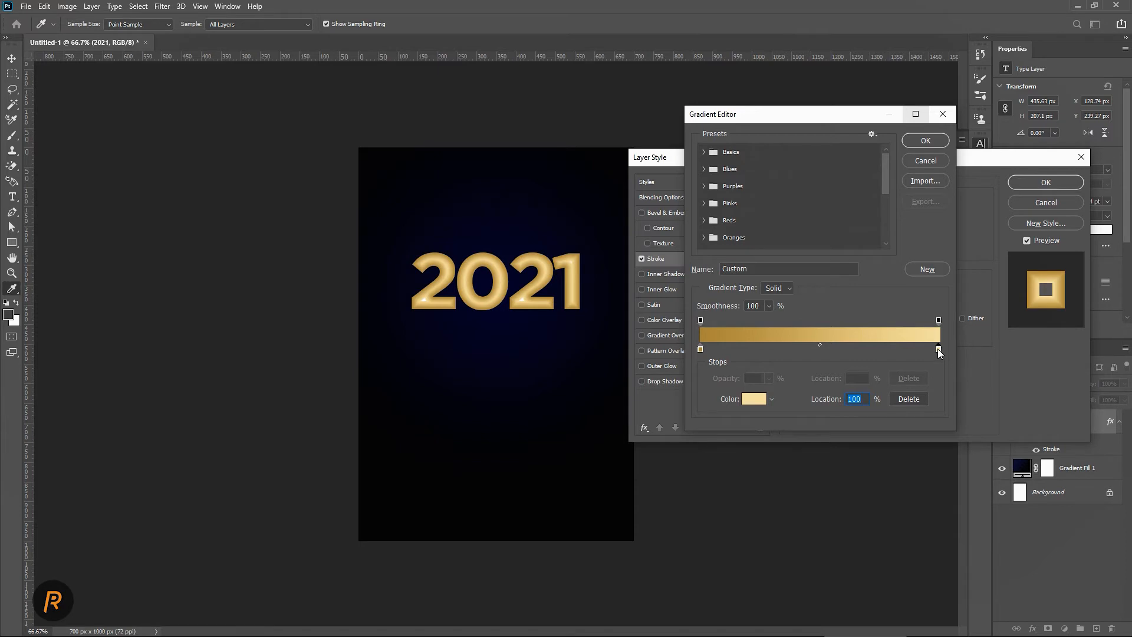
drag(937, 350, 818, 348)
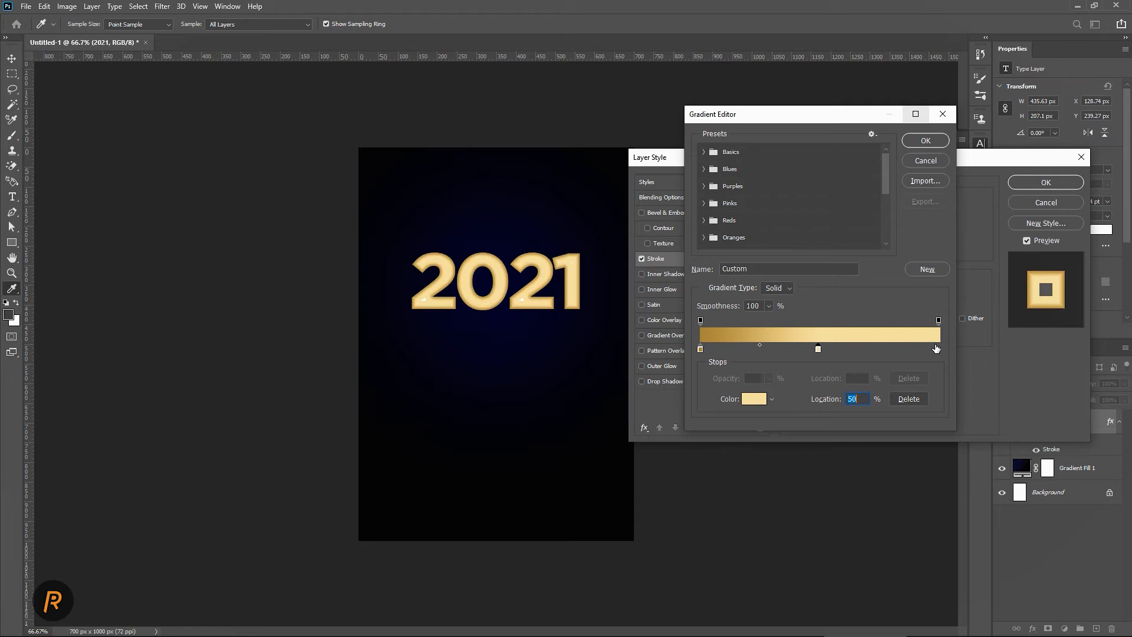
key(alt)
drag(699, 351, 939, 349)
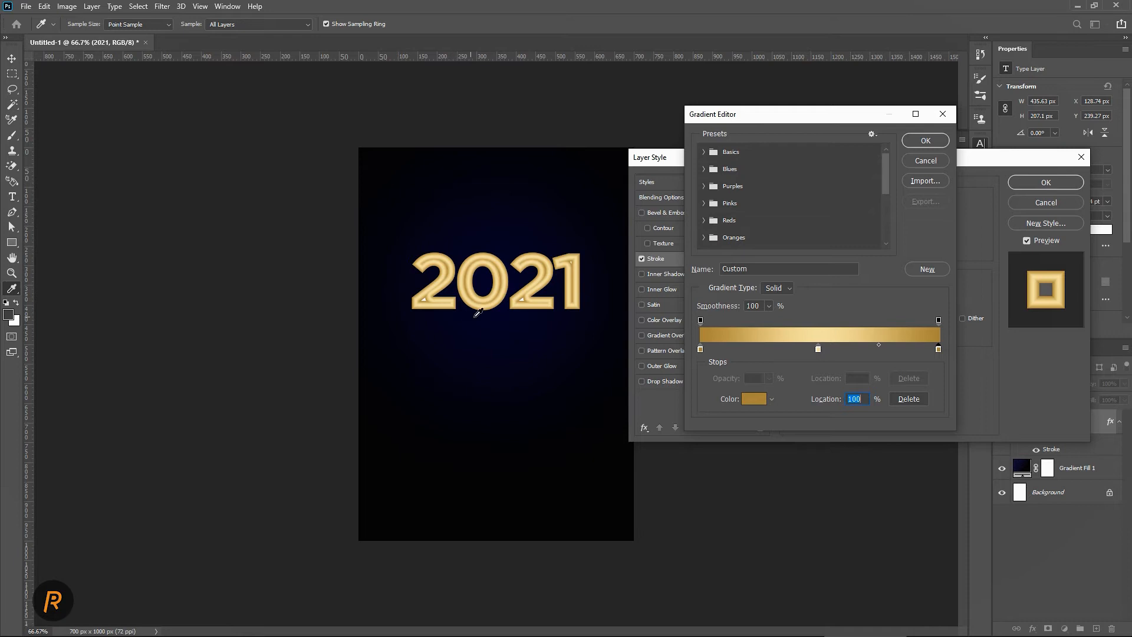
key(Return)
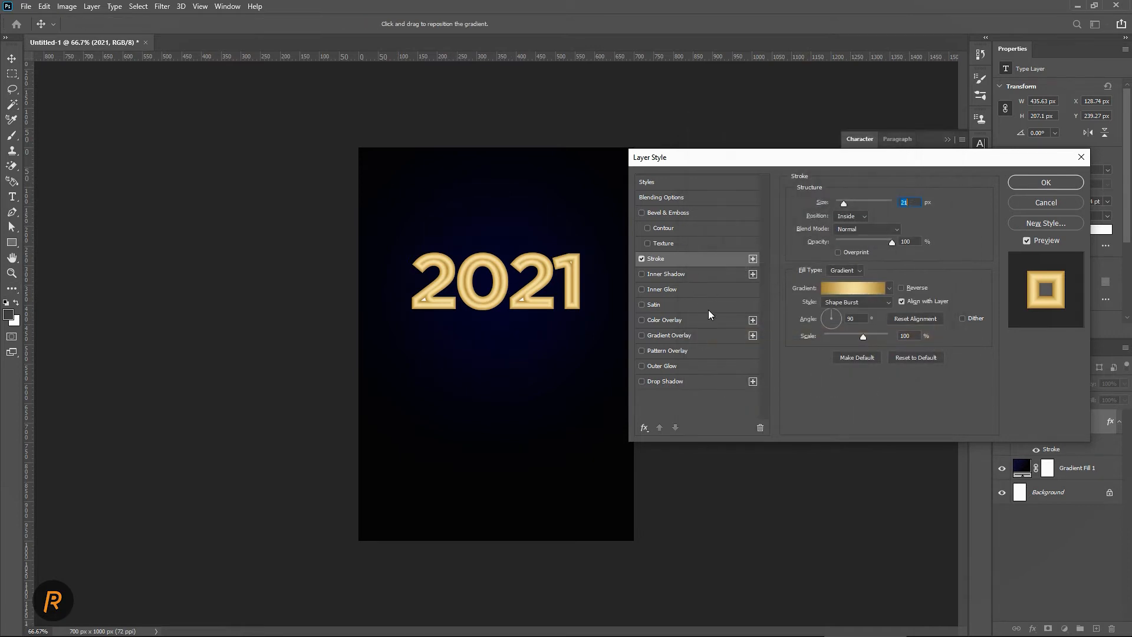
Set the stroke size to 24 px and add a Drop Shadow with 7 px distance, 14% spread and 3 px size
drag(842, 202, 844, 202)
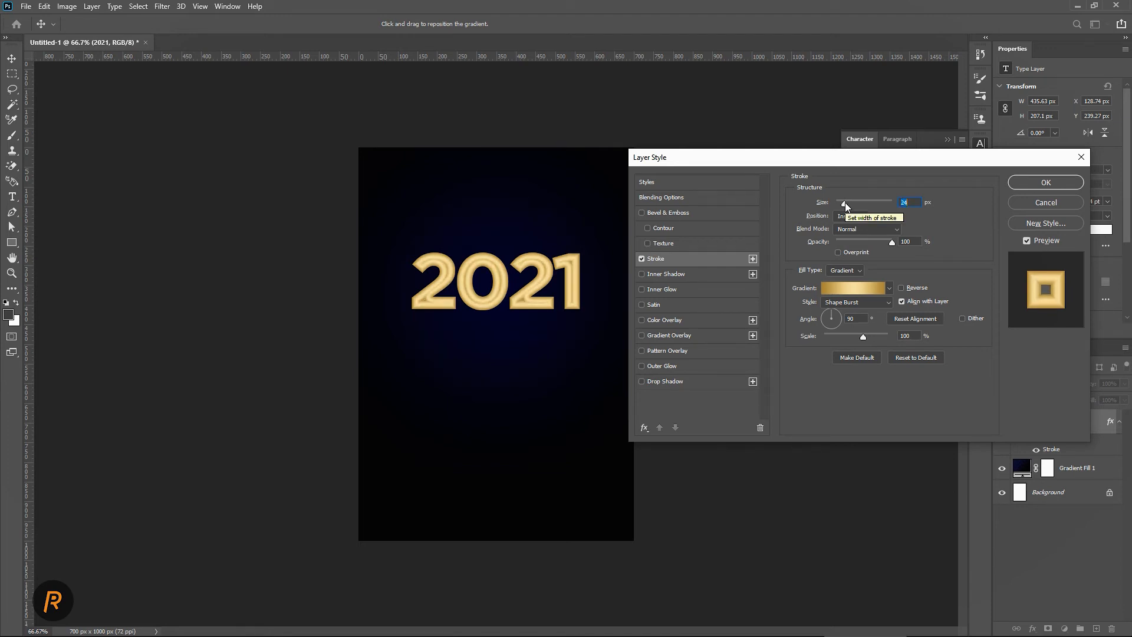
click(686, 381)
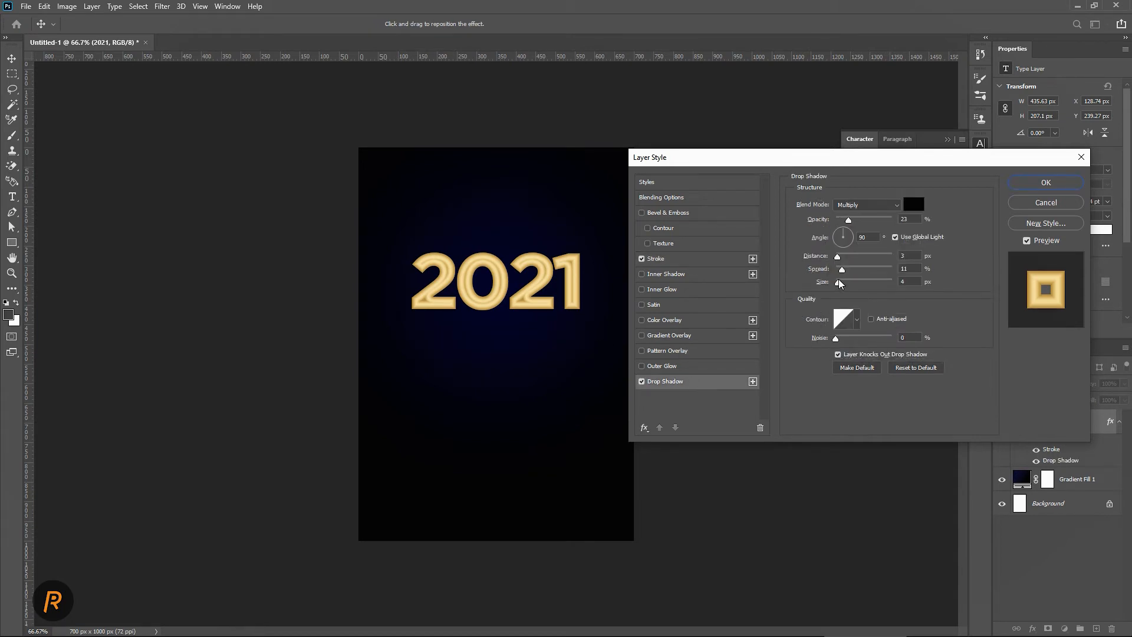
mouse_move(838, 283)
mouse_down()
mouse_move(835, 259)
mouse_move(844, 271)
mouse_up()
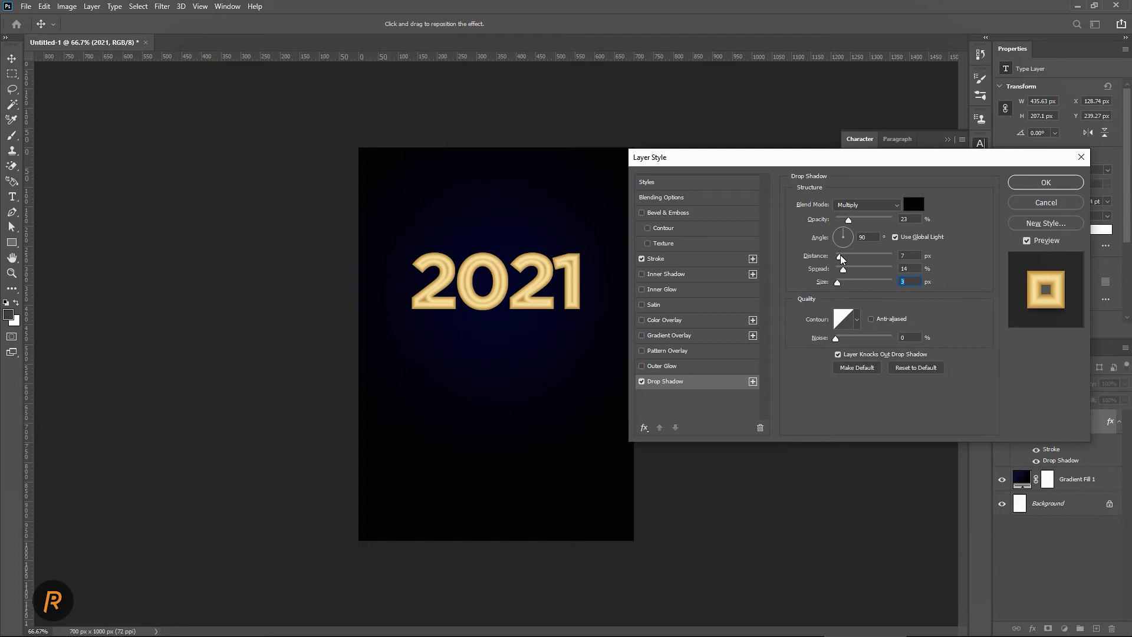
click(839, 230)
Add a Bevel & Emboss effect using Inner Bevel and Chisel Hard, with 480% depth and 16 px size
click(705, 212)
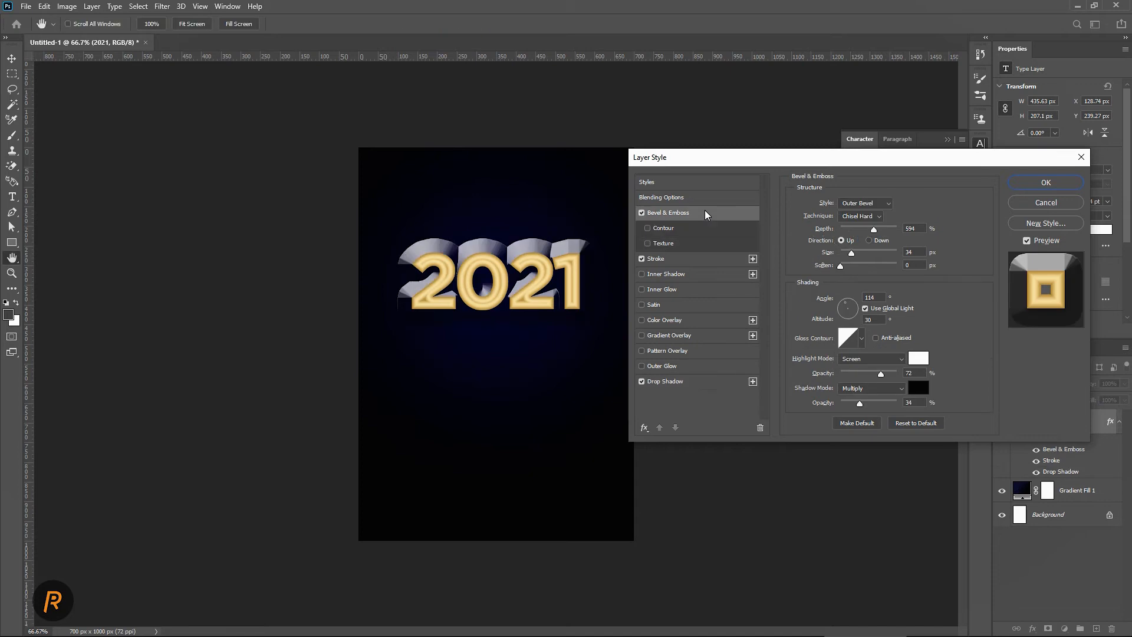
click(857, 204)
click(856, 223)
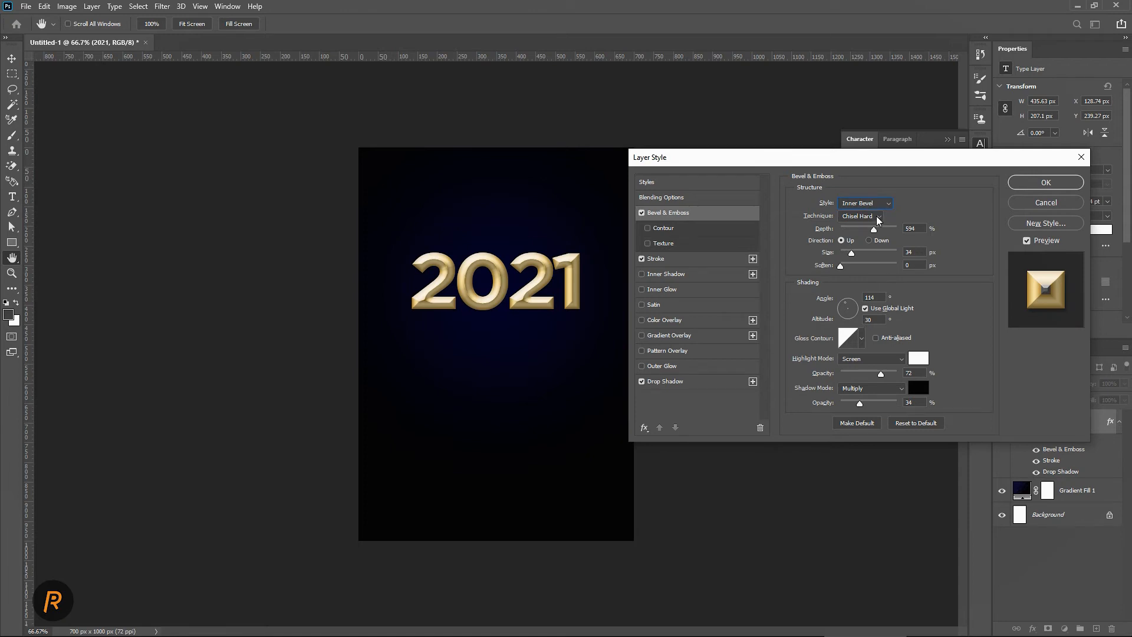
click(878, 218)
click(871, 233)
click(867, 230)
drag(849, 251, 850, 254)
click(849, 255)
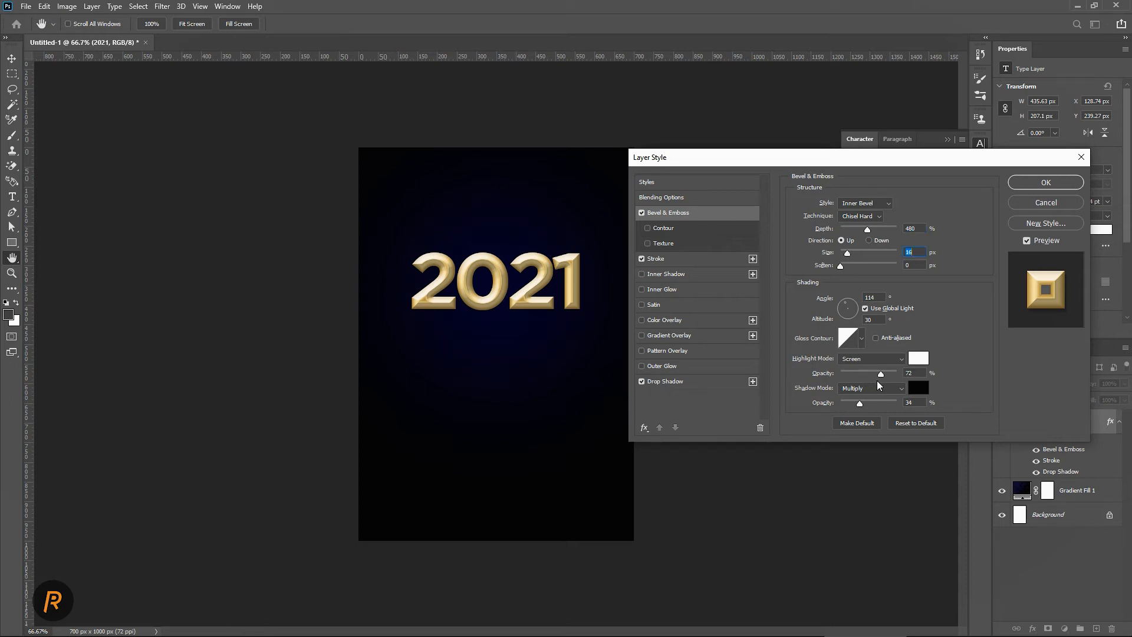
Set the bevel's highlight opacity to 33%, shadow opacity to 48%, angle to 107° and altitude to 42°, and apply the layer styles
drag(880, 375, 867, 402)
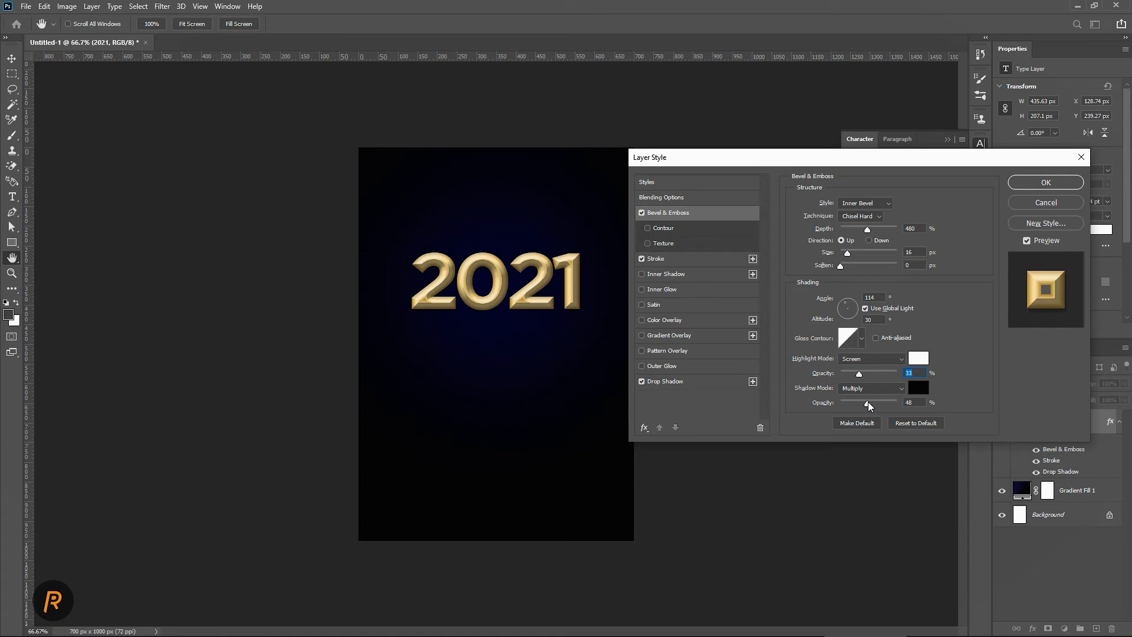
click(868, 402)
mouse_move(851, 305)
mouse_down()
mouse_move(845, 319)
mouse_move(849, 308)
mouse_up()
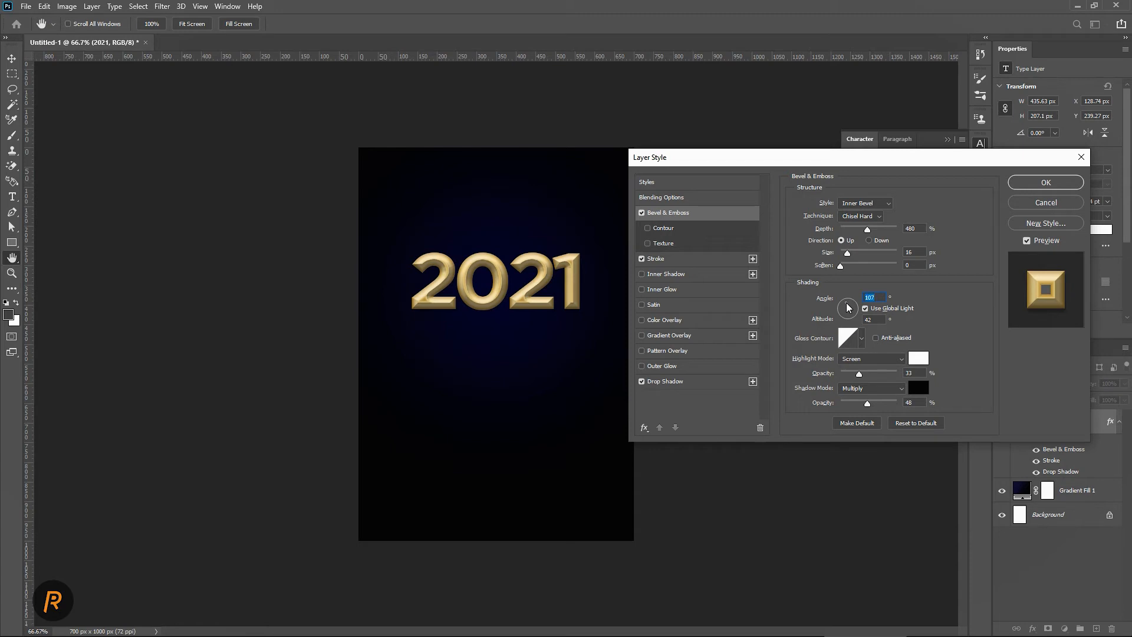
click(1045, 182)
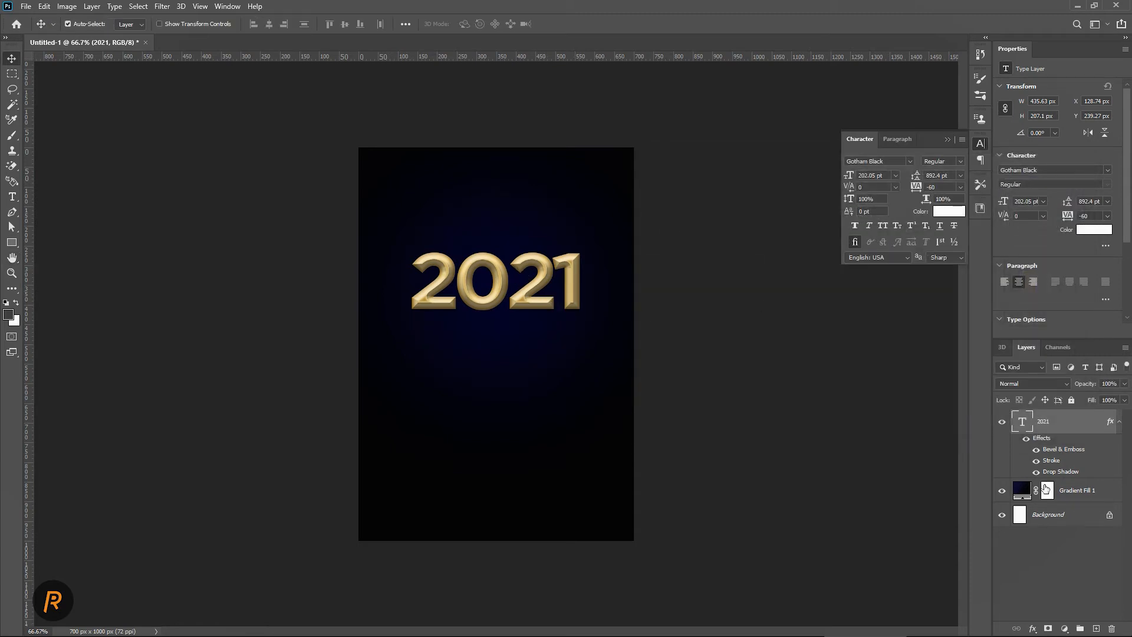
Tighten the kerning between the 0 and the second 2 of the 2021 text to -60, and place the cursor between the first 2 and 0
double_click(1022, 422)
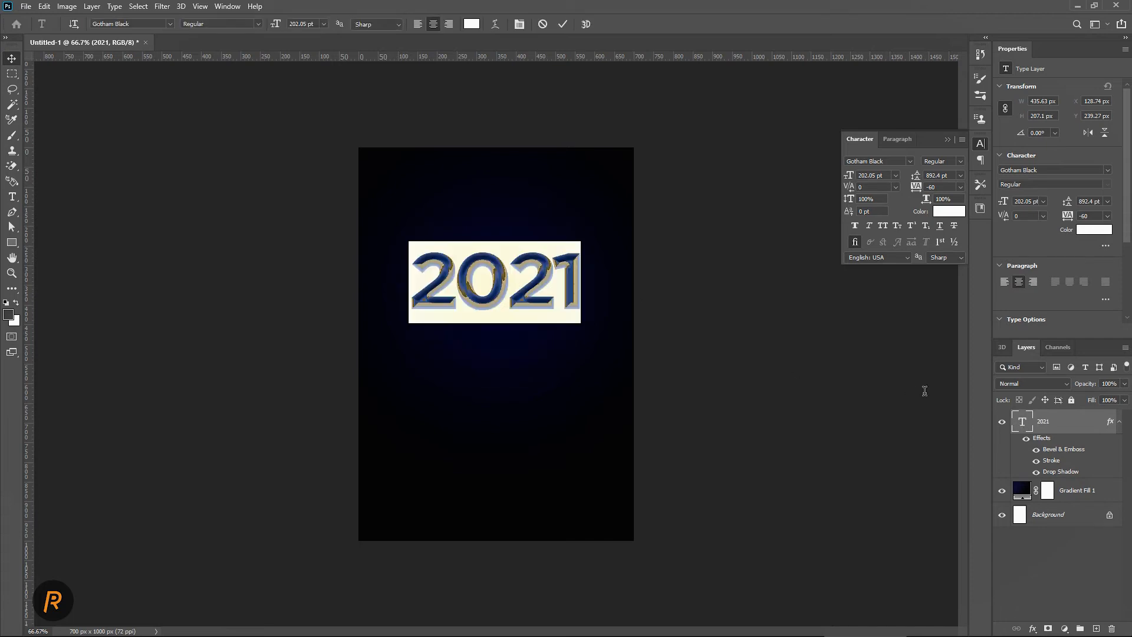
click(505, 299)
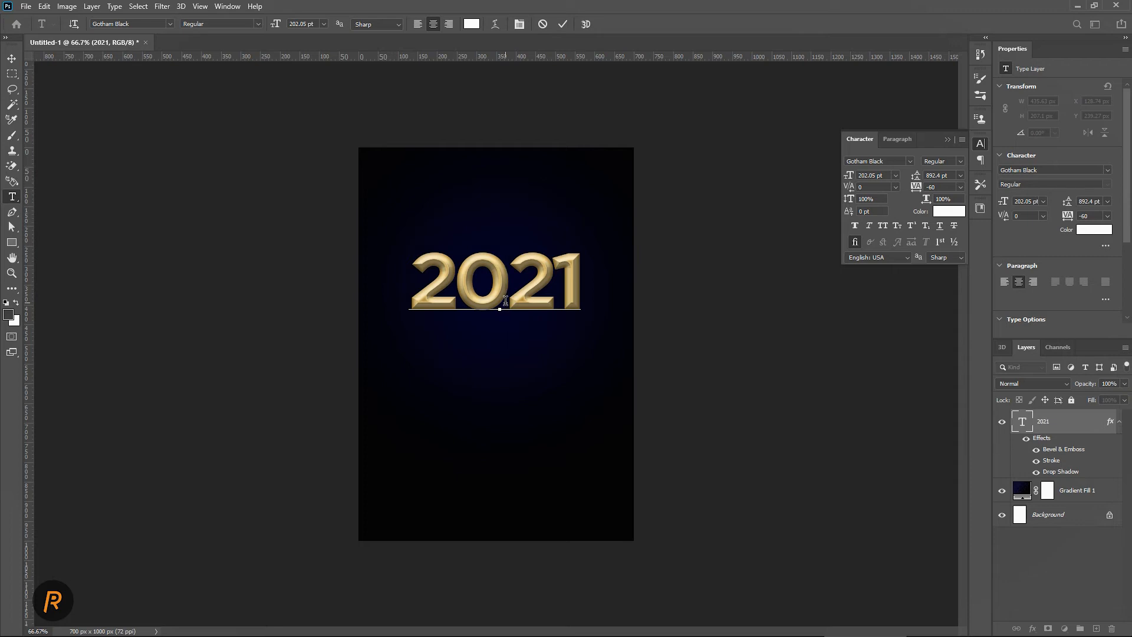
key(alt+Left)
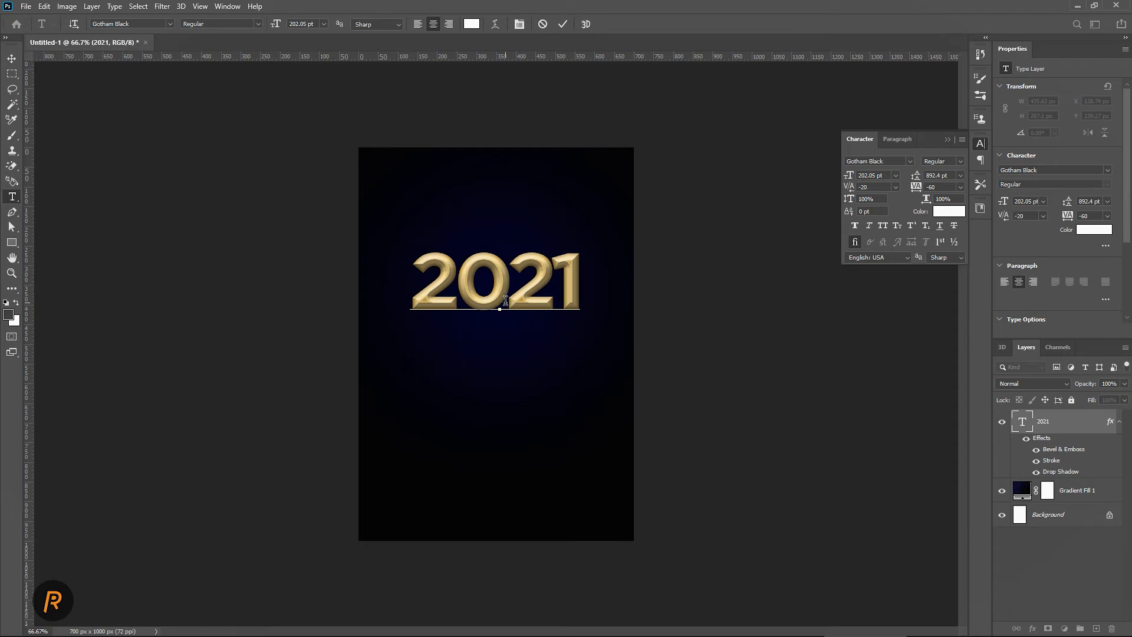
key(alt+Left)
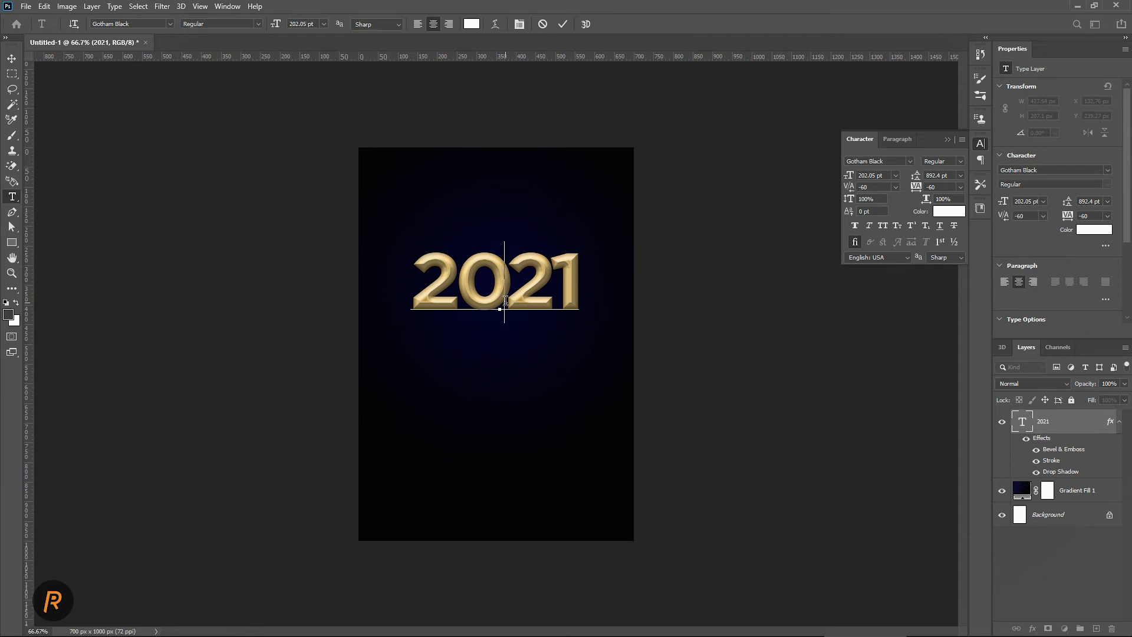
click(454, 285)
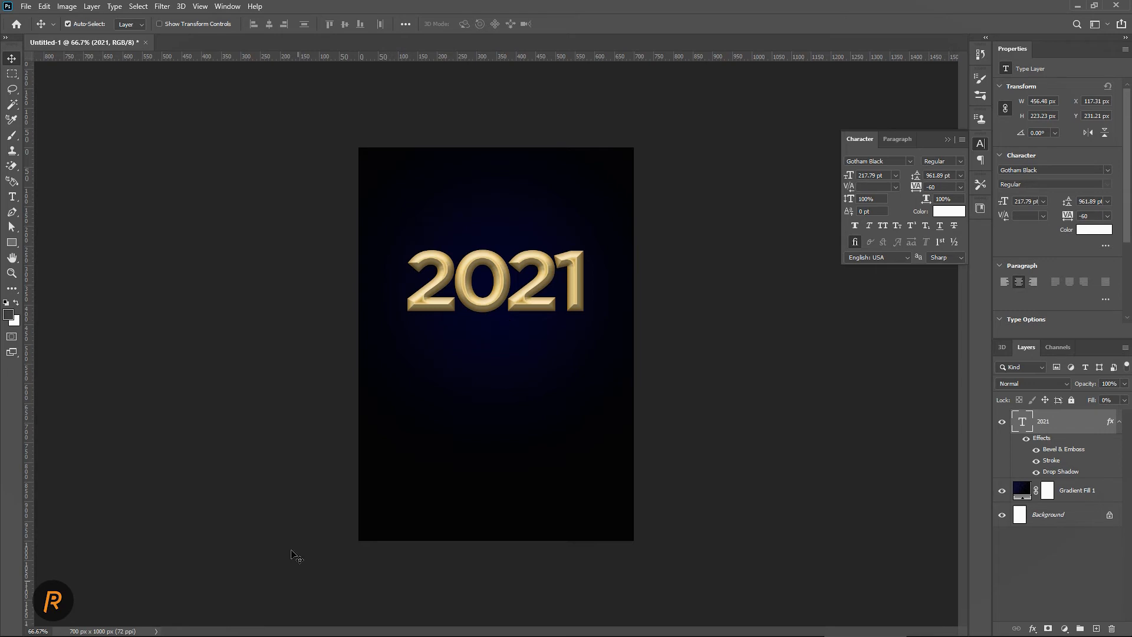
Copy the golden sparkle group from Sparkle.ai in Illustrator and paste it into the Photoshop poster as a smart object
key(alt+Tab)
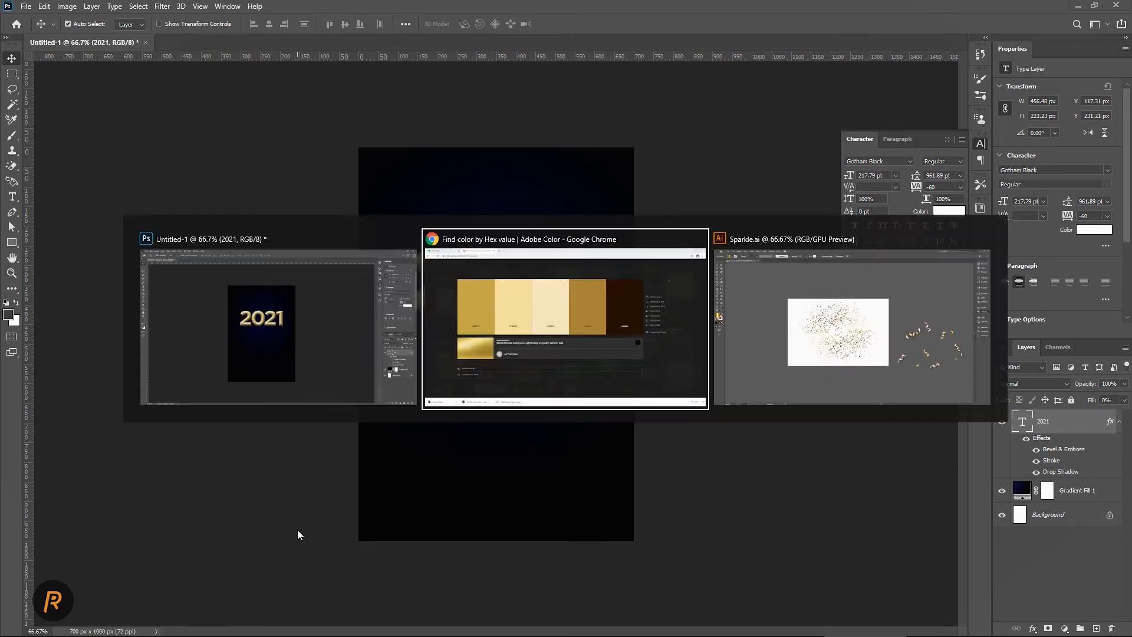
key(alt+Tab)
key(alt+Tab)
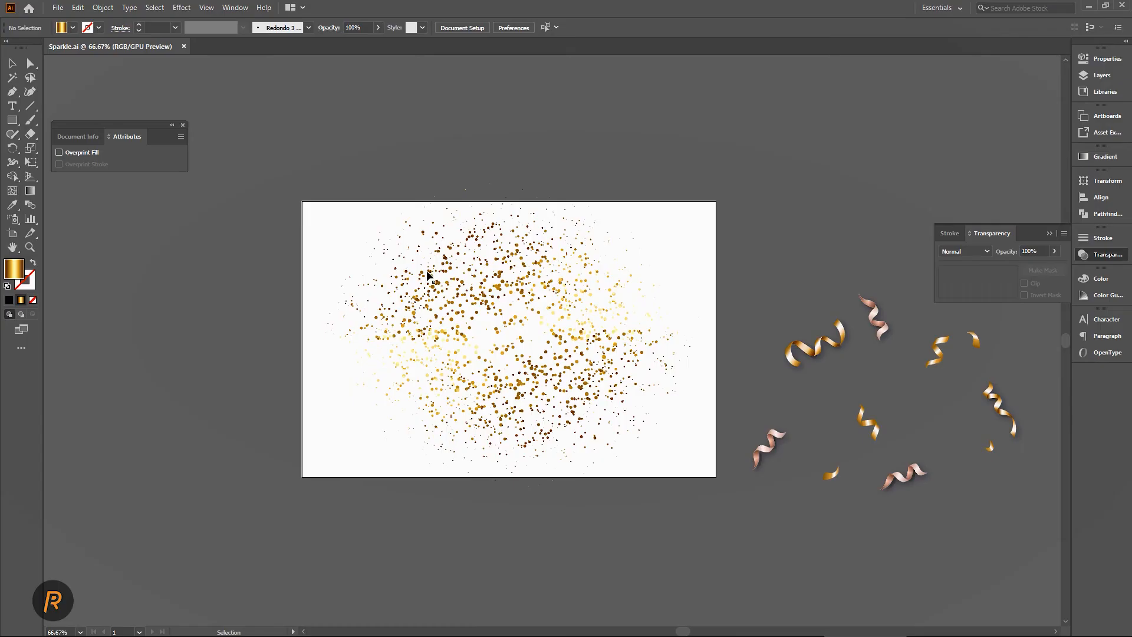
click(514, 253)
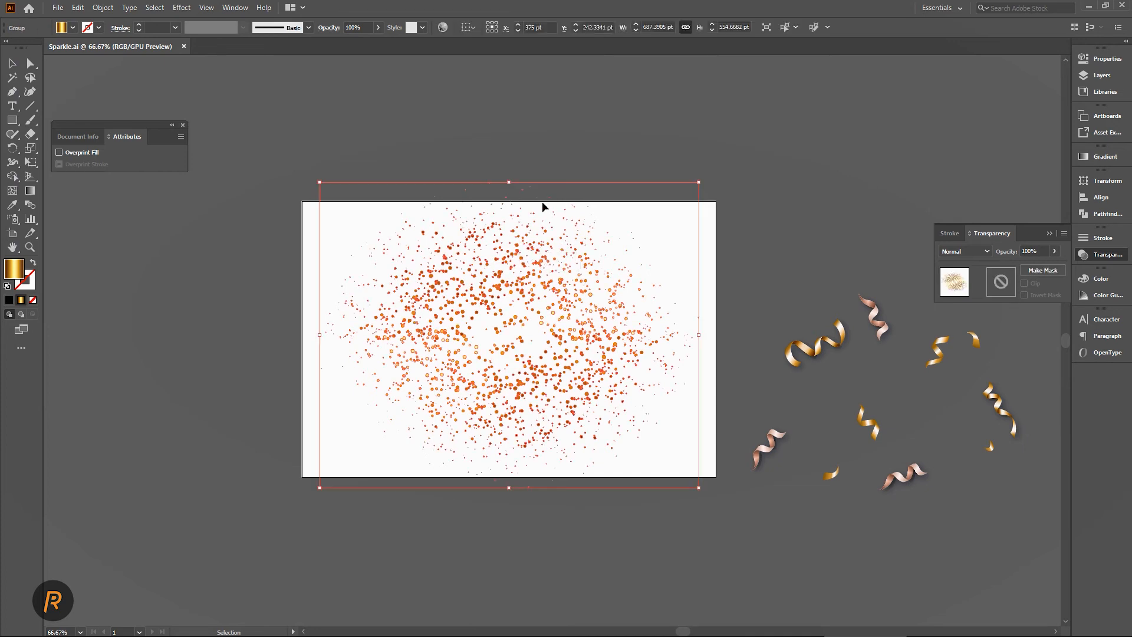
key(a)
key(alt+Tab)
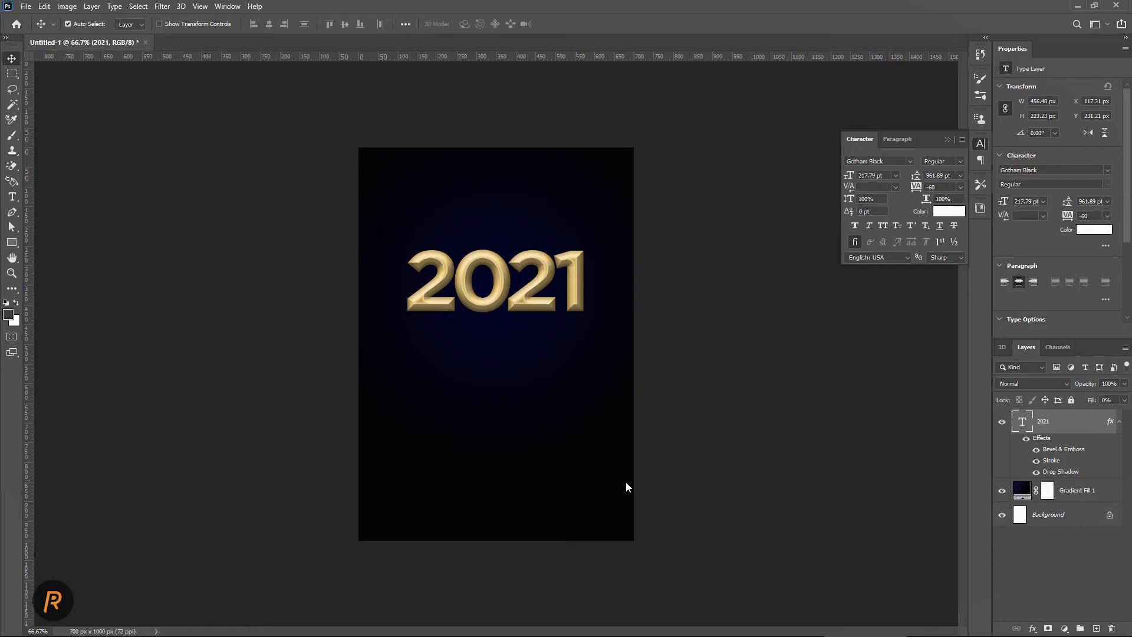
key(ctrl+v)
click(429, 156)
click(519, 148)
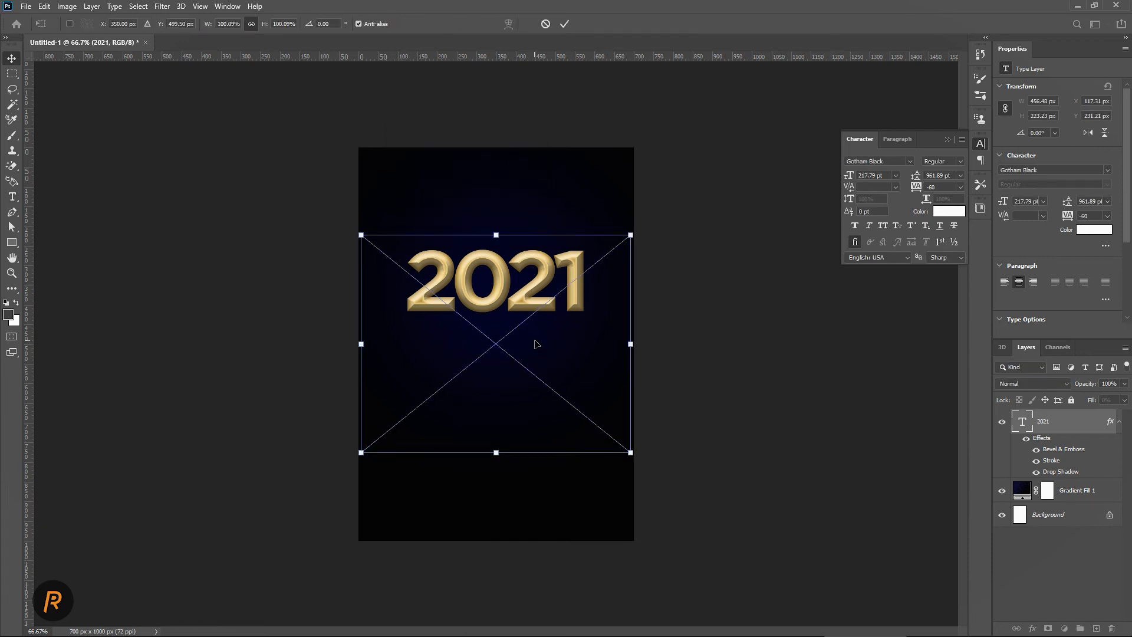
Centre the sparkles on the 2021 text, scale them to about 532 px wide, and place their layer beneath the text layer
drag(561, 294, 562, 224)
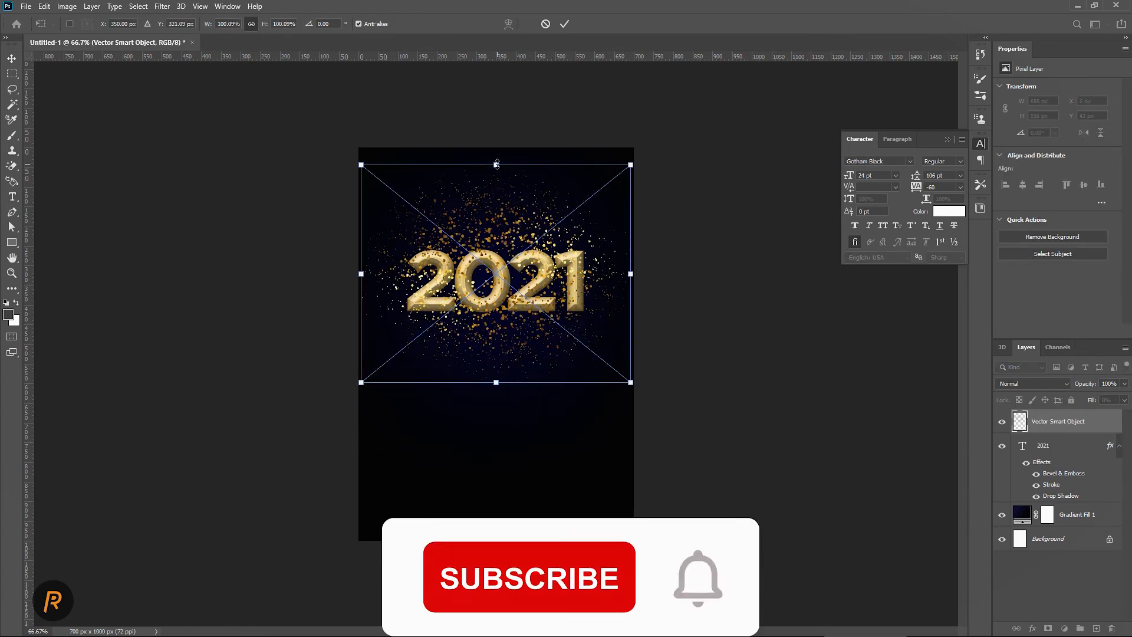
key(super+space)
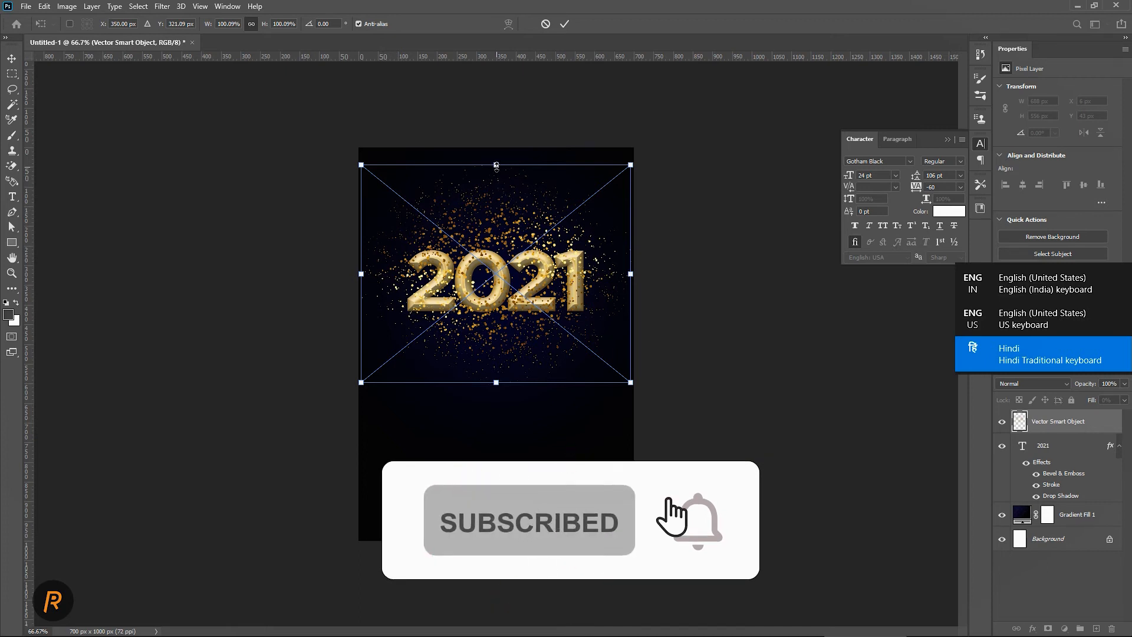
drag(496, 165, 495, 197)
key(Return)
click(1119, 446)
drag(1100, 426, 1097, 460)
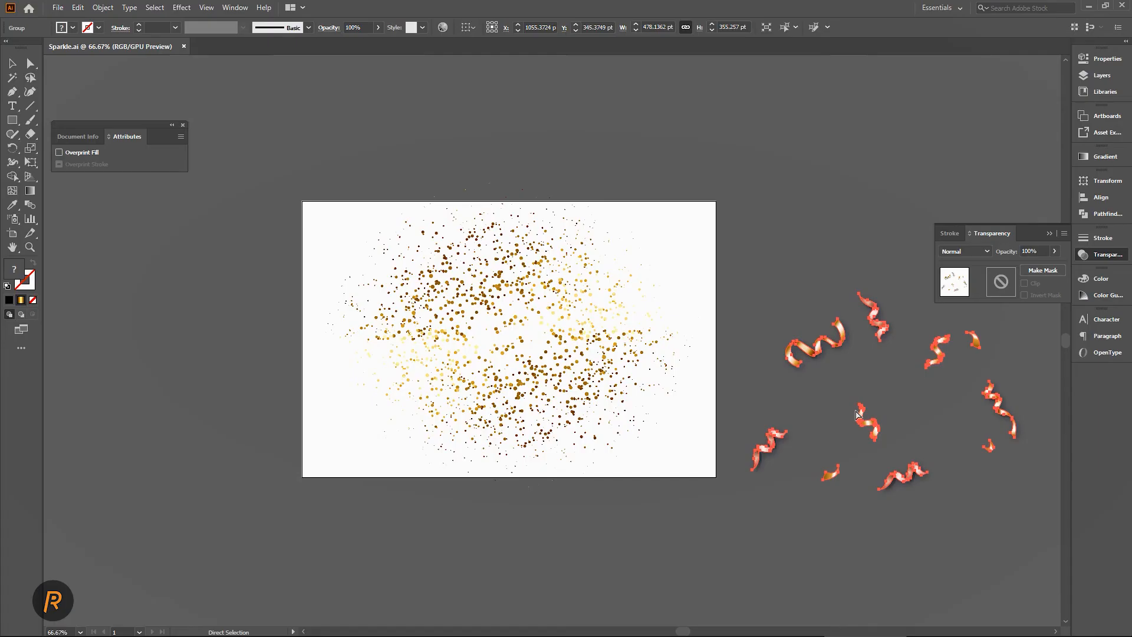
Copy the ribbon confetti group from Sparkle.ai in Illustrator and paste it into the Photoshop poster as a smart object
key(v)
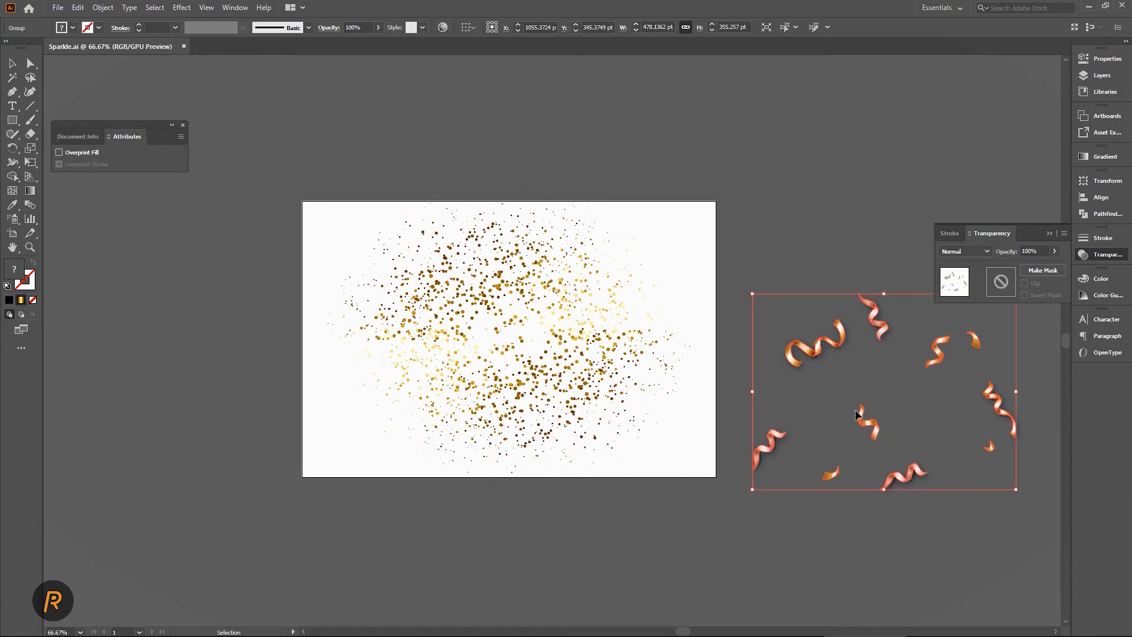
key(alt+Tab)
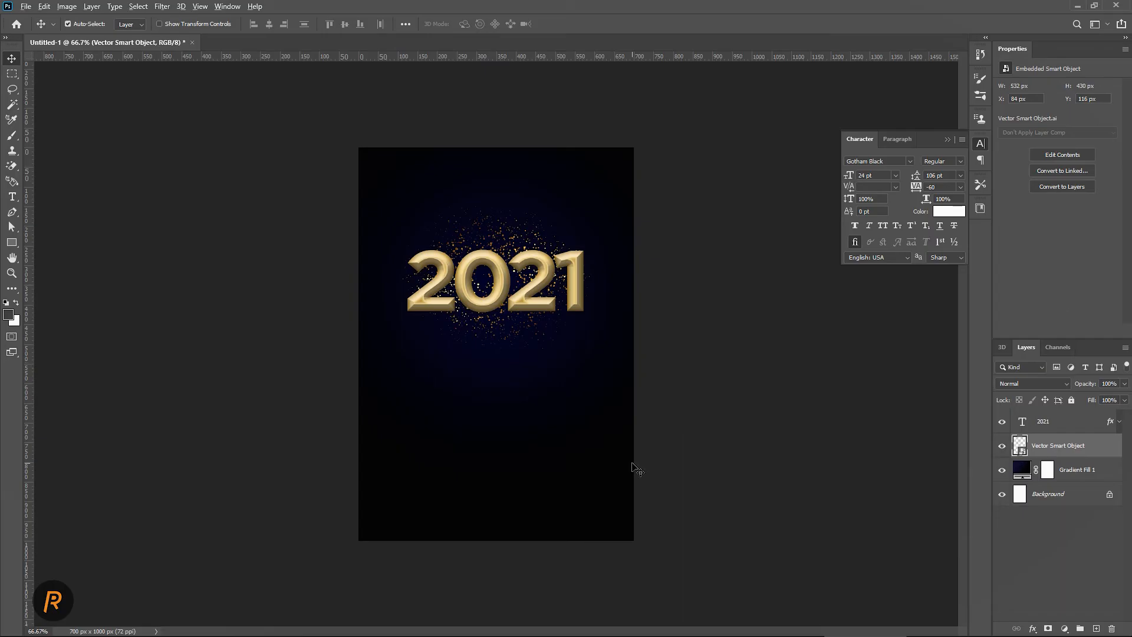
key(ctrl+v)
click(527, 153)
Fit the ribbon confetti around the 2021 text at about 495 px wide and bring its layer above the text layer
drag(533, 339, 599, 277)
key(Return)
key(ctrl+bracketright)
key(ctrl+t)
key(Return)
key(ctrl+t)
key(Return)
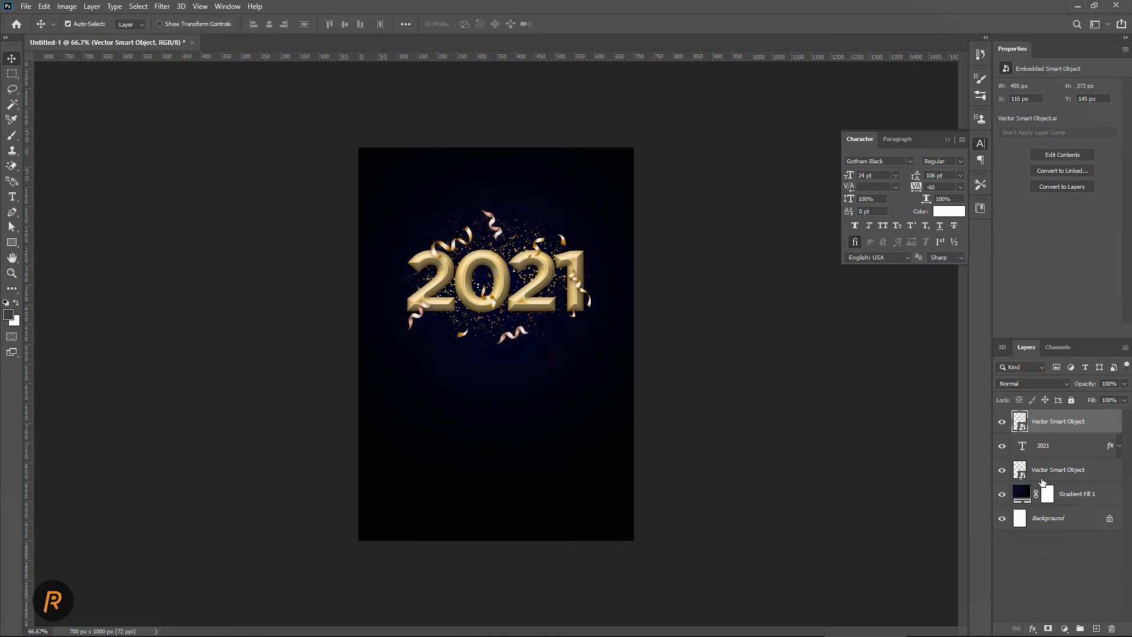
Draw a circle about 358 px in diameter below the 2021 text, on a shape layer directly above Gradient Fill 1
click(465, 409)
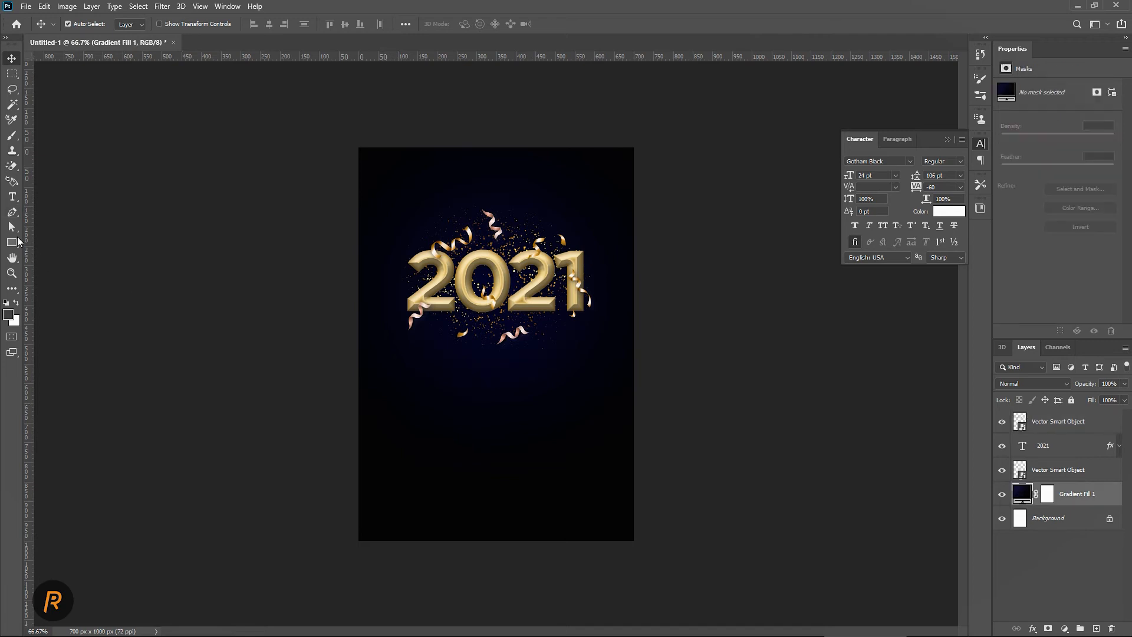
click(11, 242)
click(61, 267)
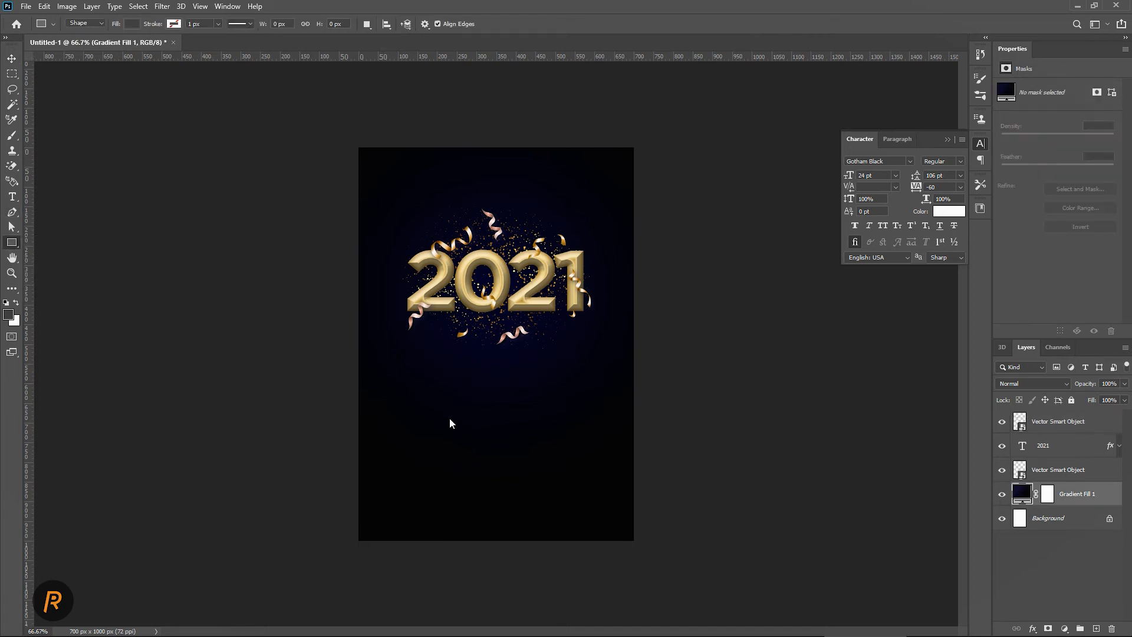
drag(406, 367, 575, 511)
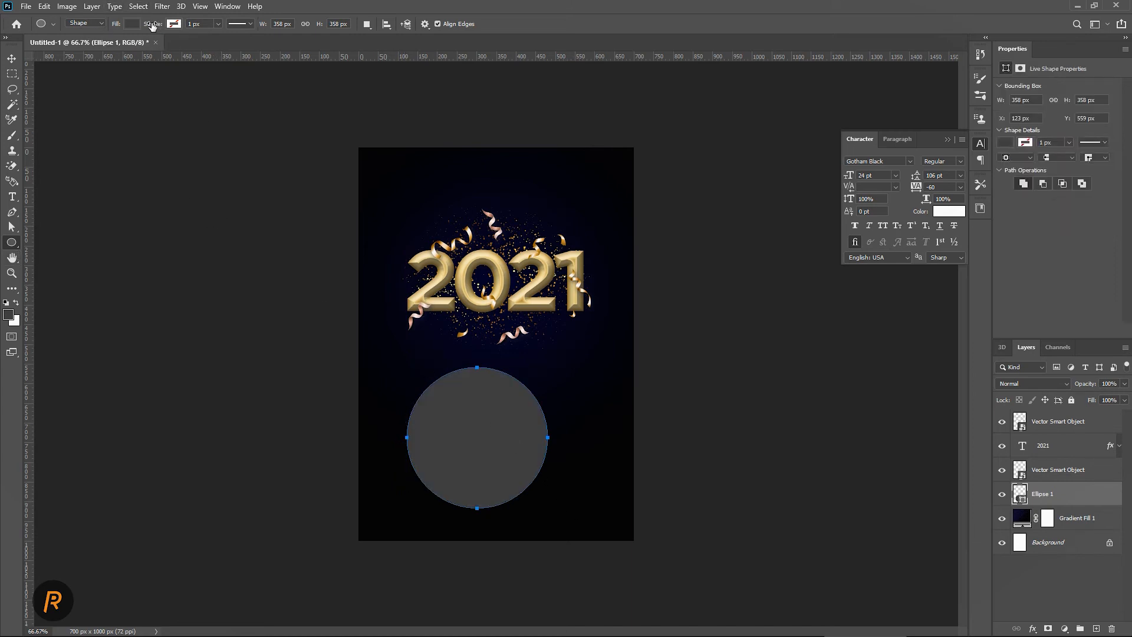
Fill the circle with the dark grey-to-black gradient preset in Radial style
click(130, 24)
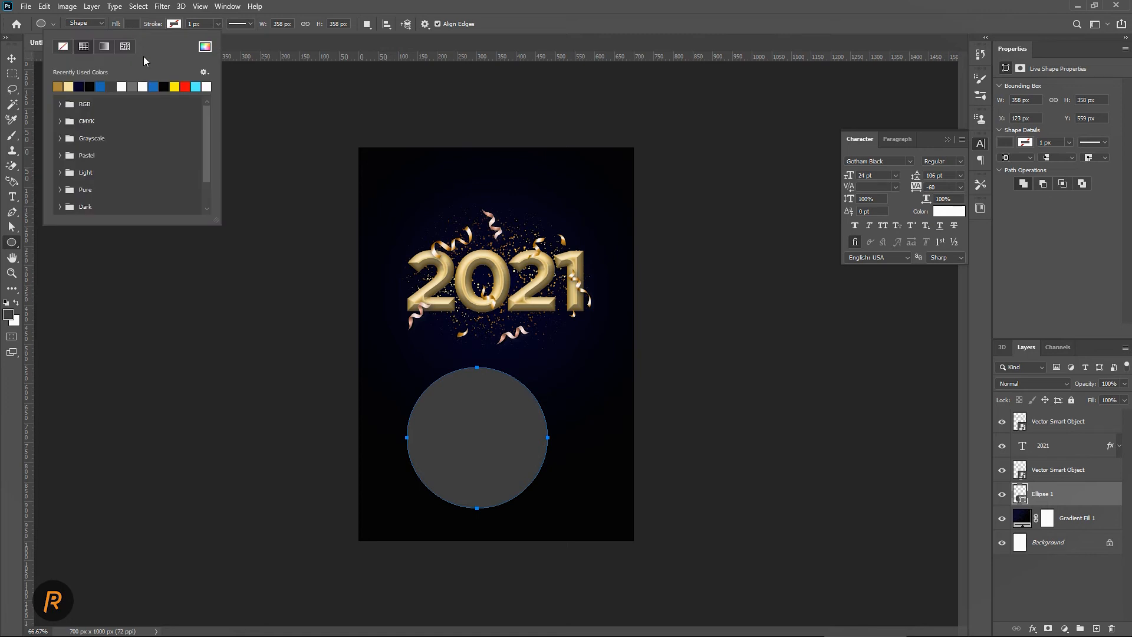
click(108, 44)
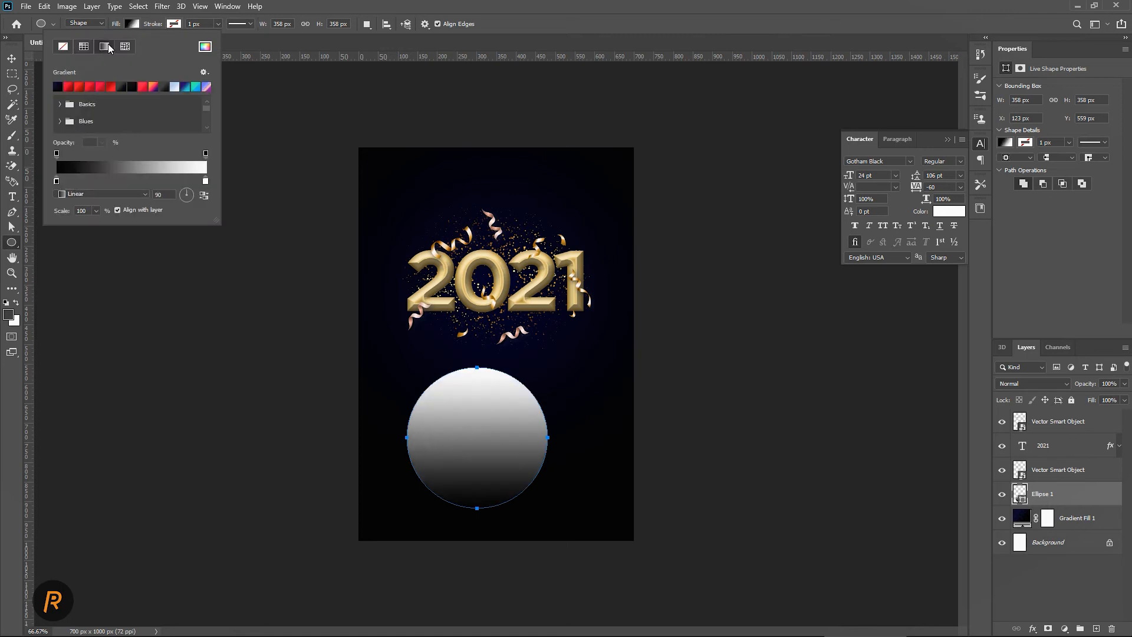
click(120, 84)
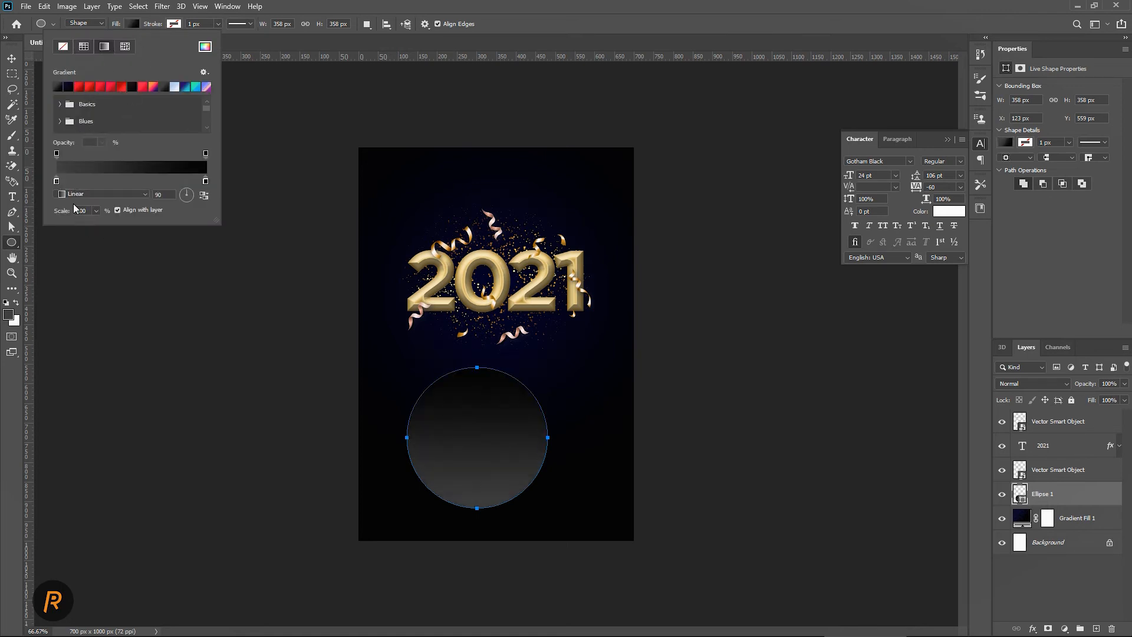
click(104, 194)
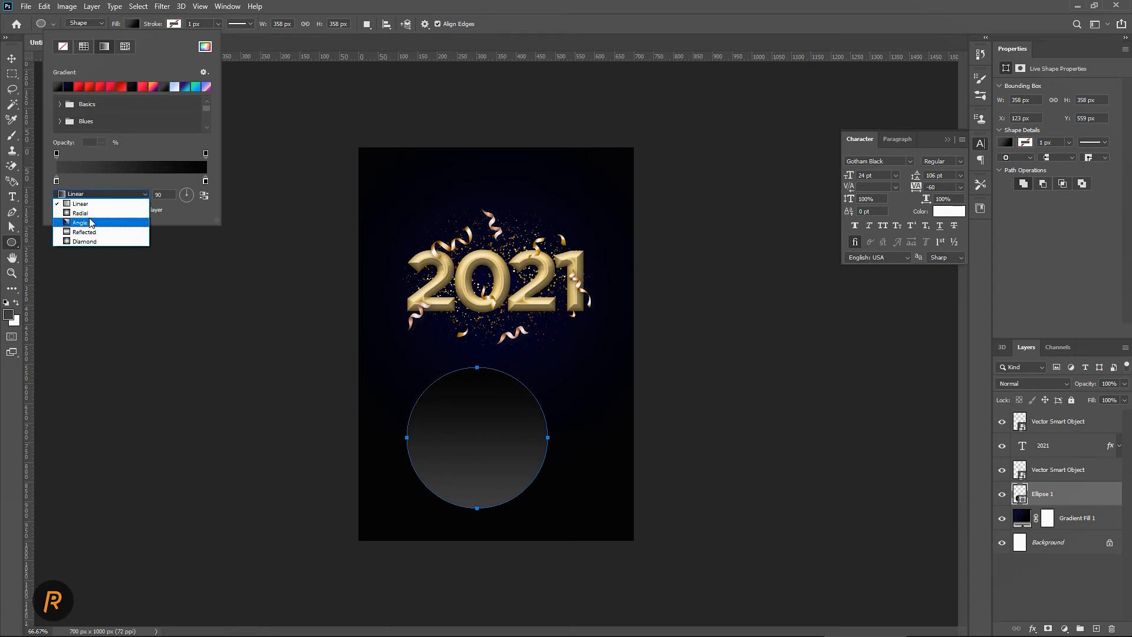
click(91, 214)
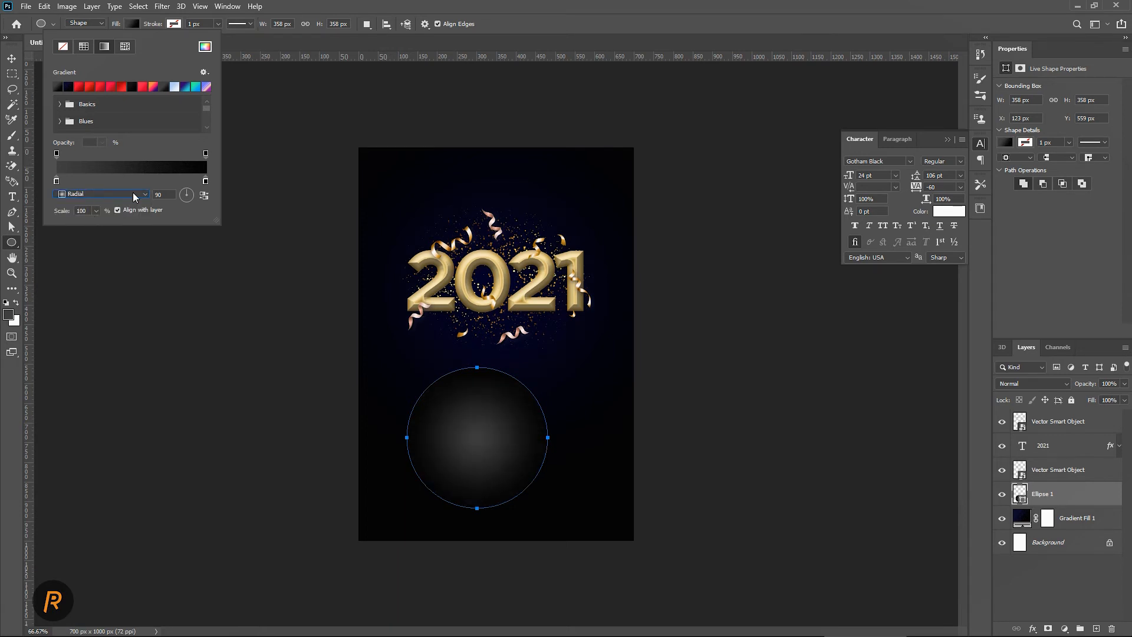
Set the first colour stop of the circle's gradient to #F2DFA7 from the Adobe Color palette and apply it
click(92, 164)
click(701, 348)
double_click(701, 349)
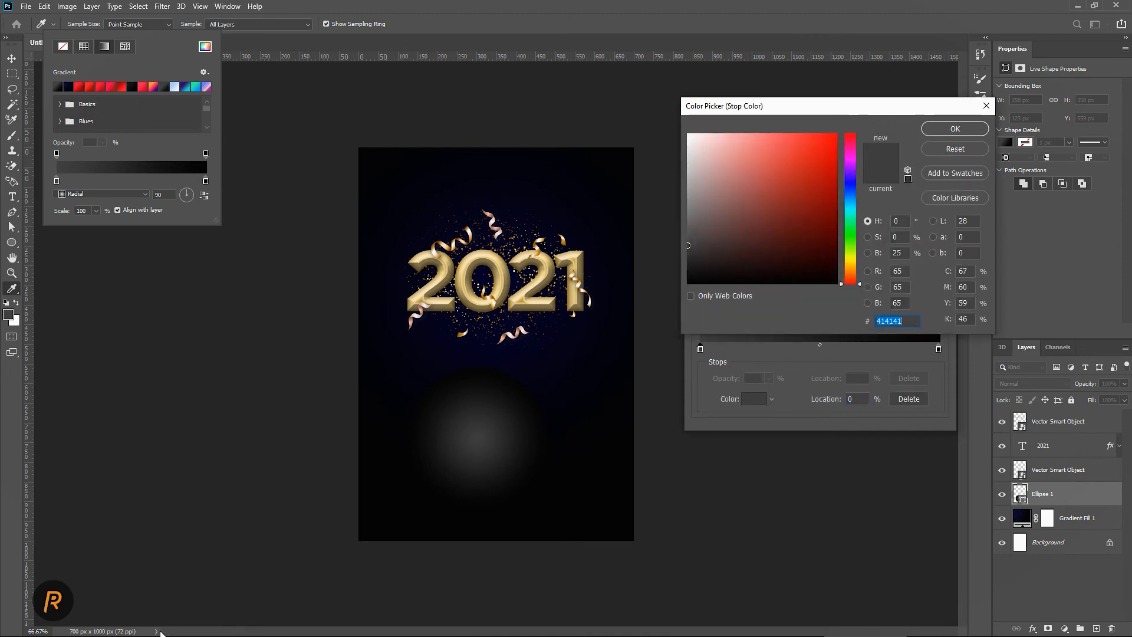
key(alt+Tab)
key(alt+Tab)
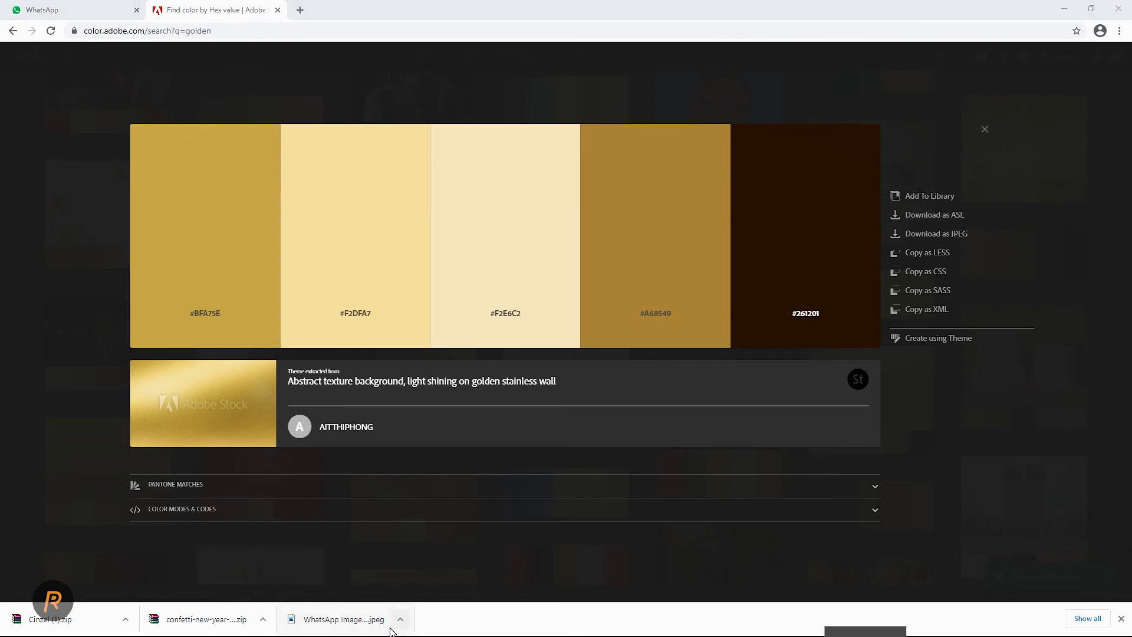
key(alt+Tab)
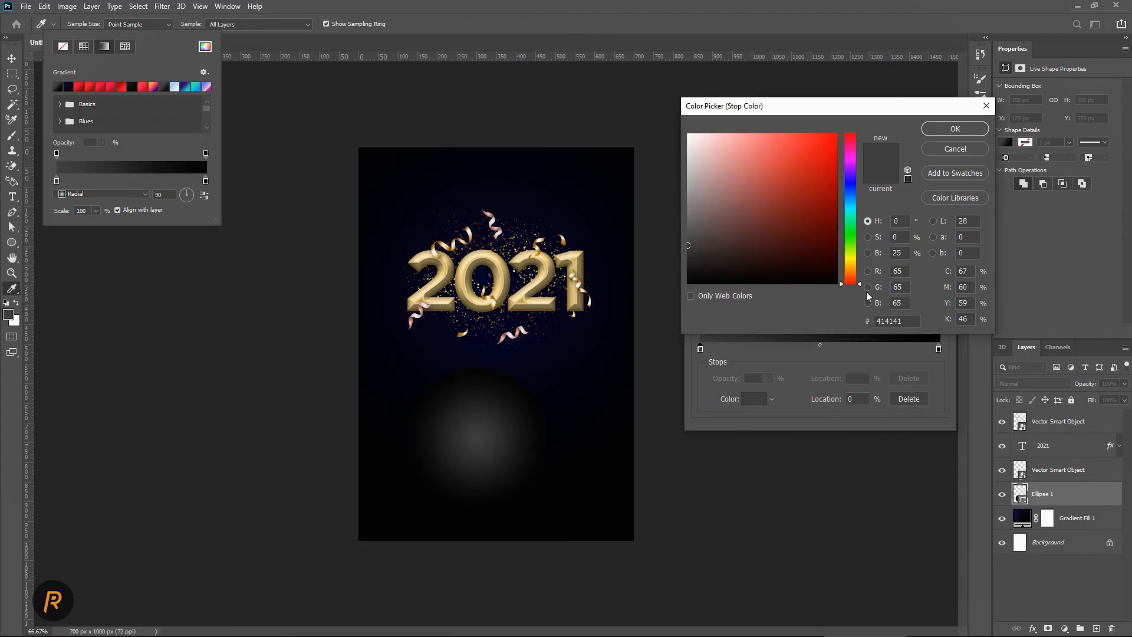
double_click(913, 321)
text(#F2DFA7)
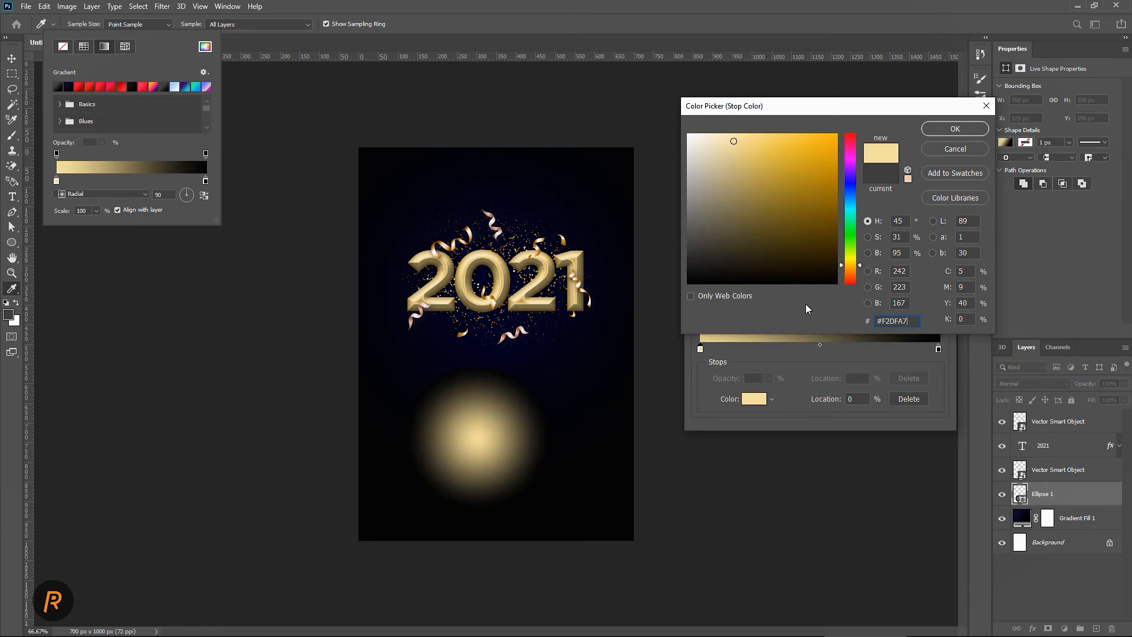
click(941, 129)
click(926, 139)
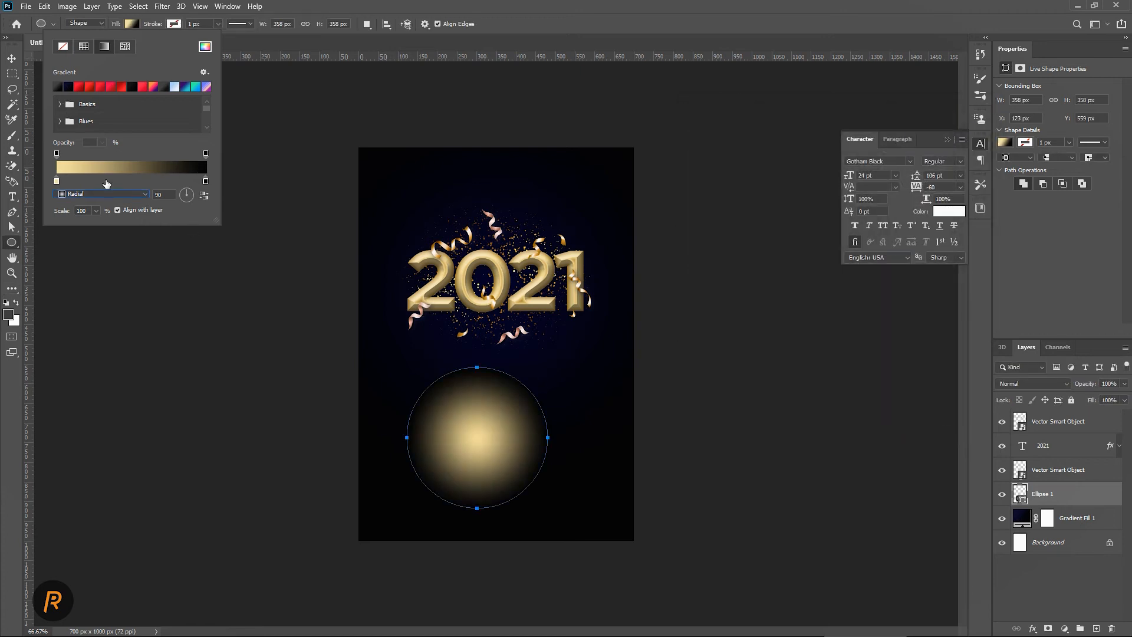
Convert the circle layer to a smart object and flatten it vertically into a thin light streak of about 9% height
click(10, 61)
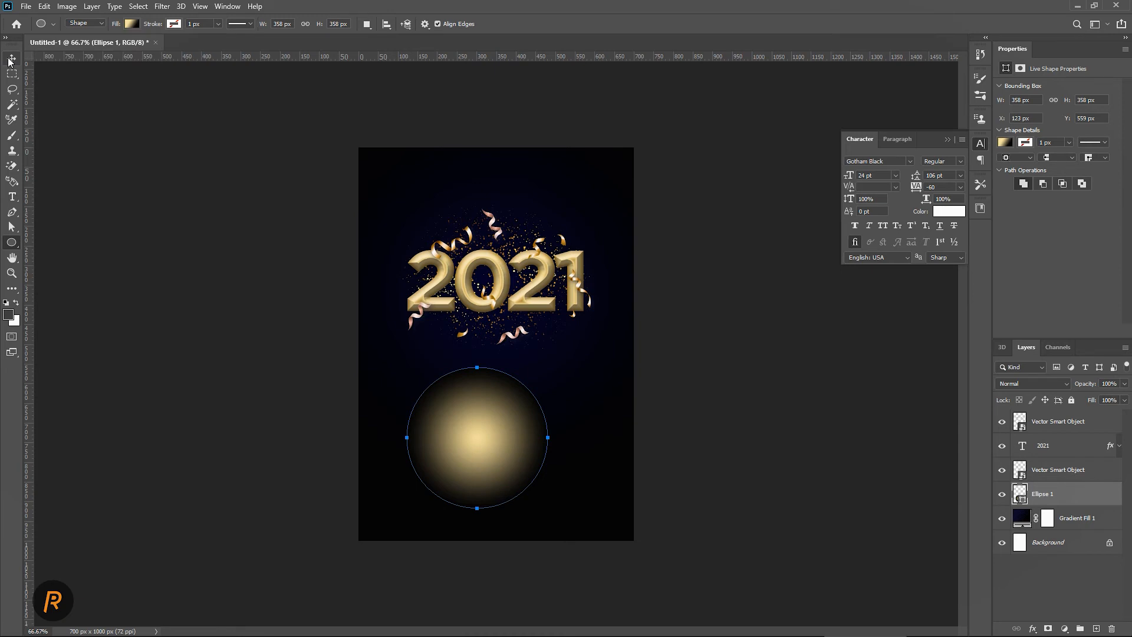
click(10, 60)
right_click(1071, 492)
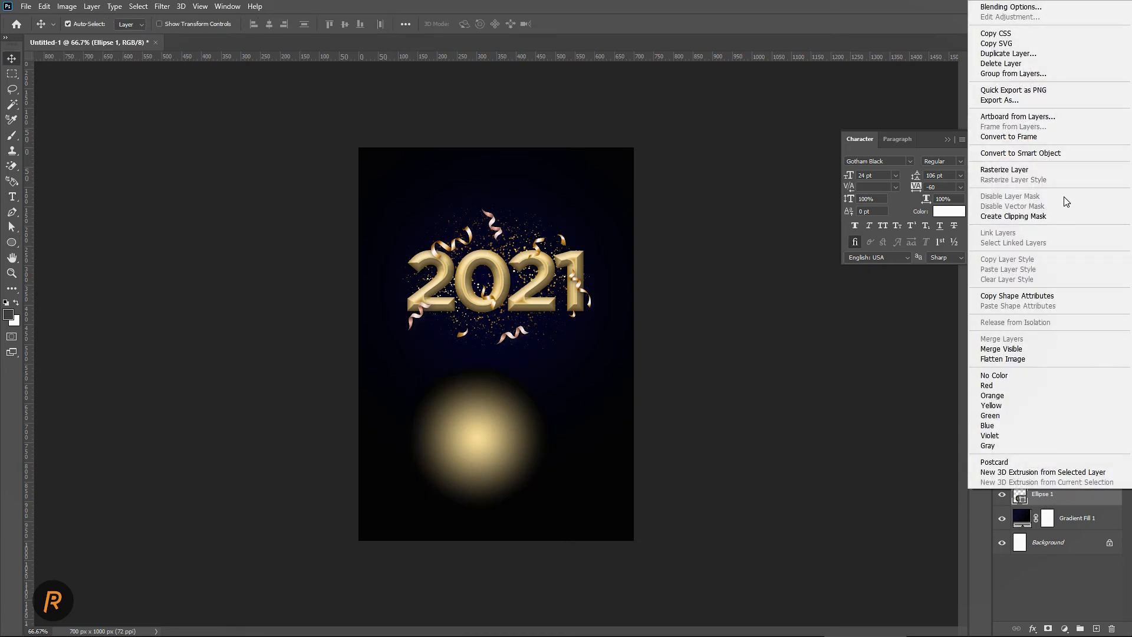
click(1009, 152)
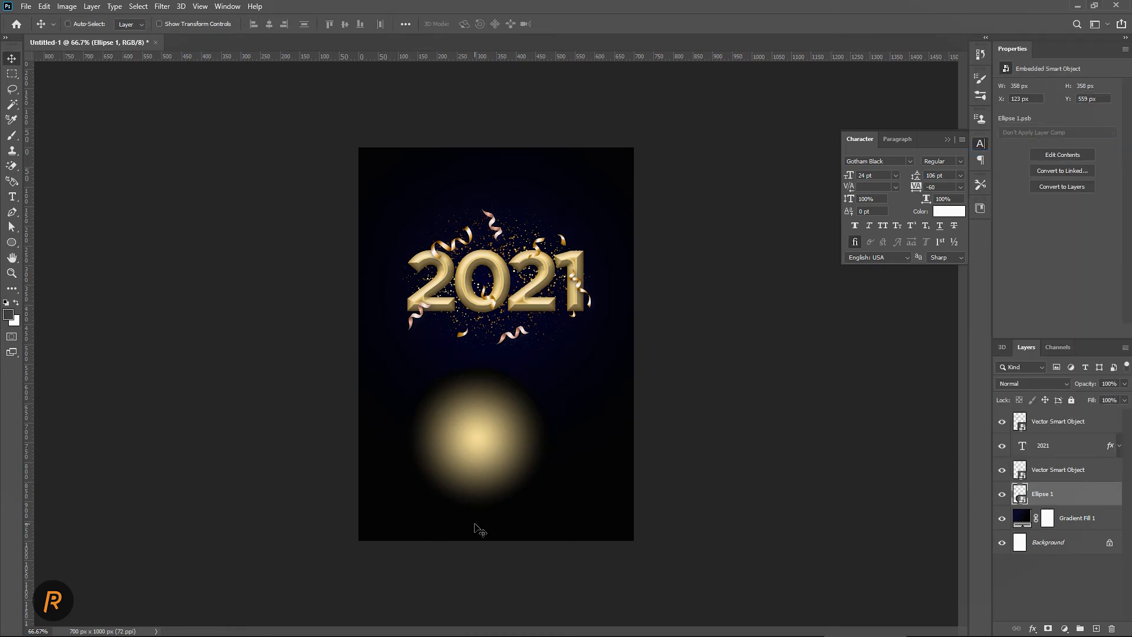
key(ctrl+t)
drag(479, 366, 470, 433)
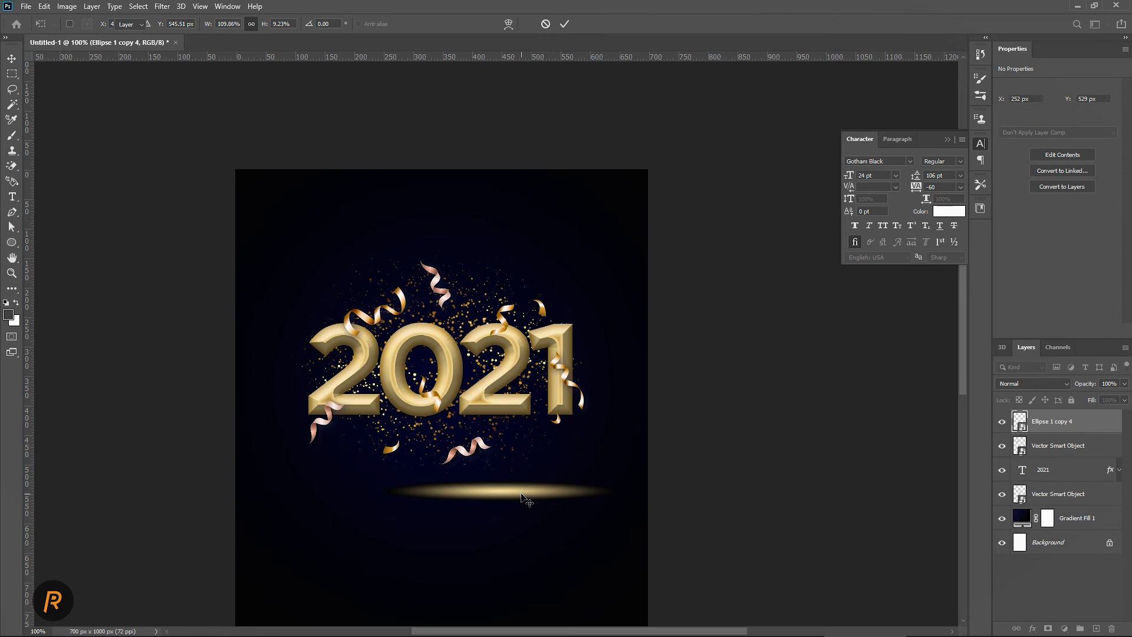
Move the light streak over the lower part of the 2021 text, scale it down and rotate it to about -18°
drag(522, 493, 531, 407)
key(ctrl+t)
drag(627, 395, 618, 365)
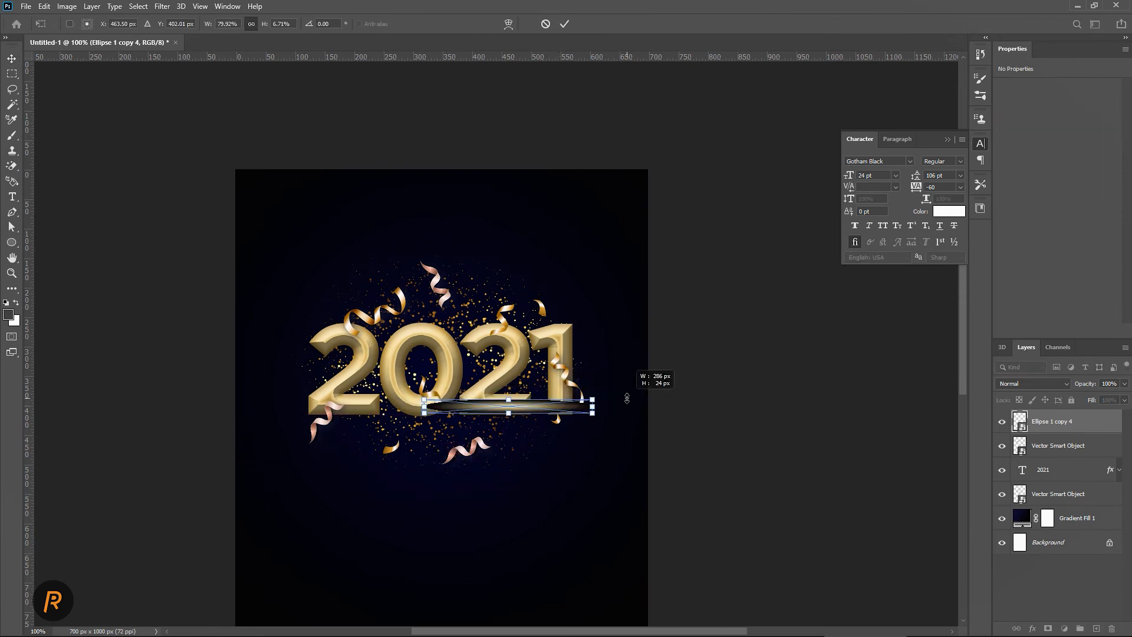
drag(532, 401, 542, 389)
drag(440, 426, 411, 439)
key(Return)
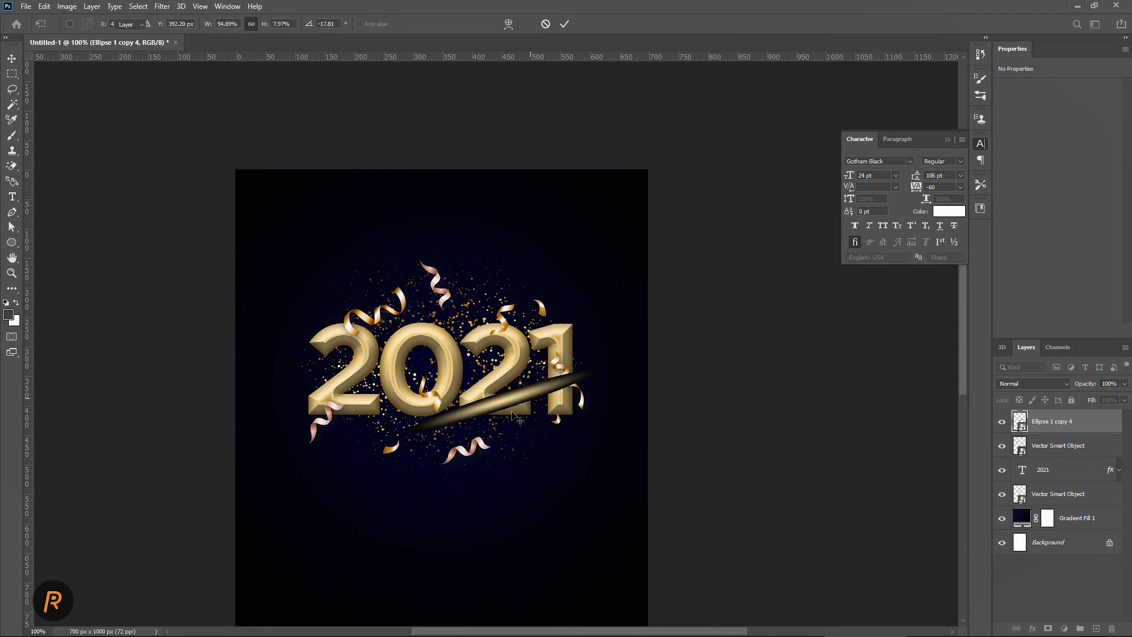
Set the streak's blend mode to Linear Dodge (Add) at 59% opacity and move it across the lower edge of the 0
click(1033, 385)
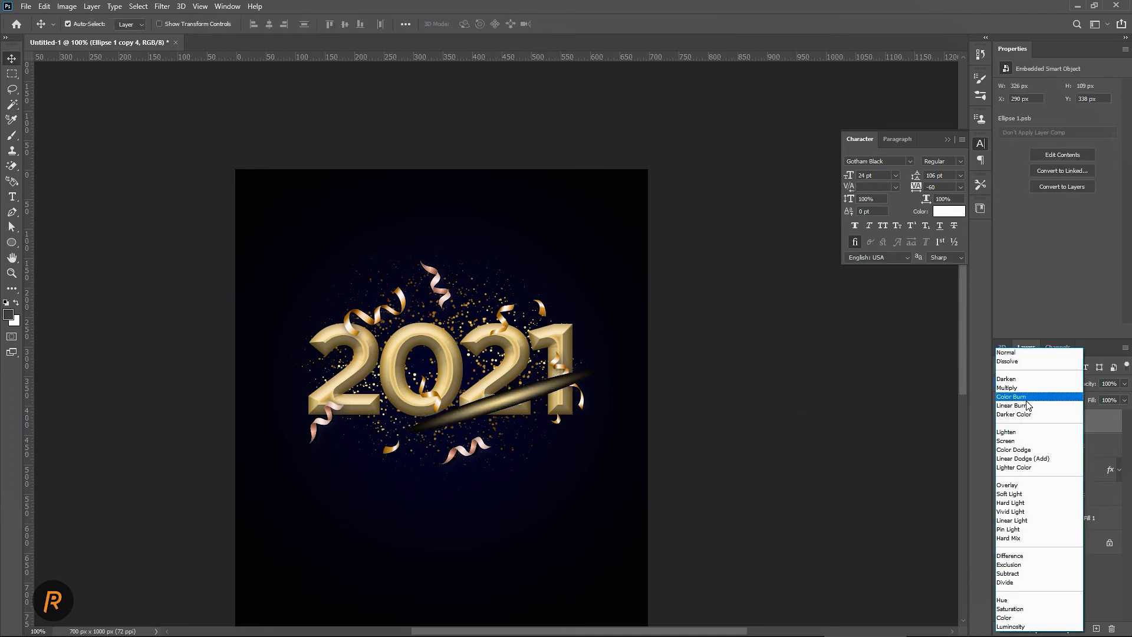
click(1014, 459)
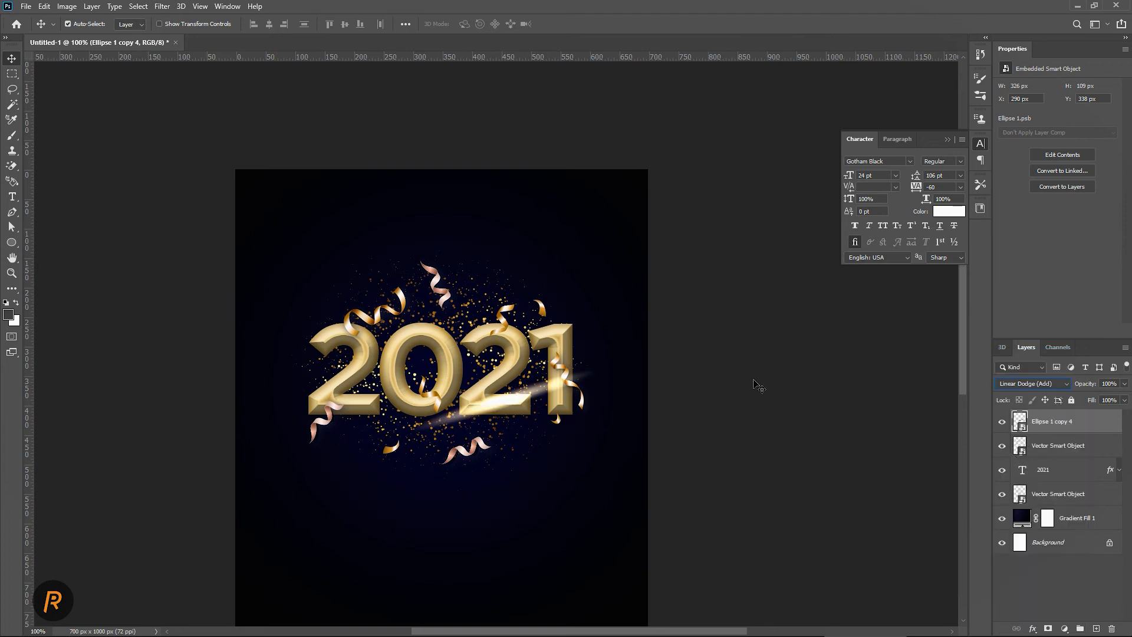
click(1124, 383)
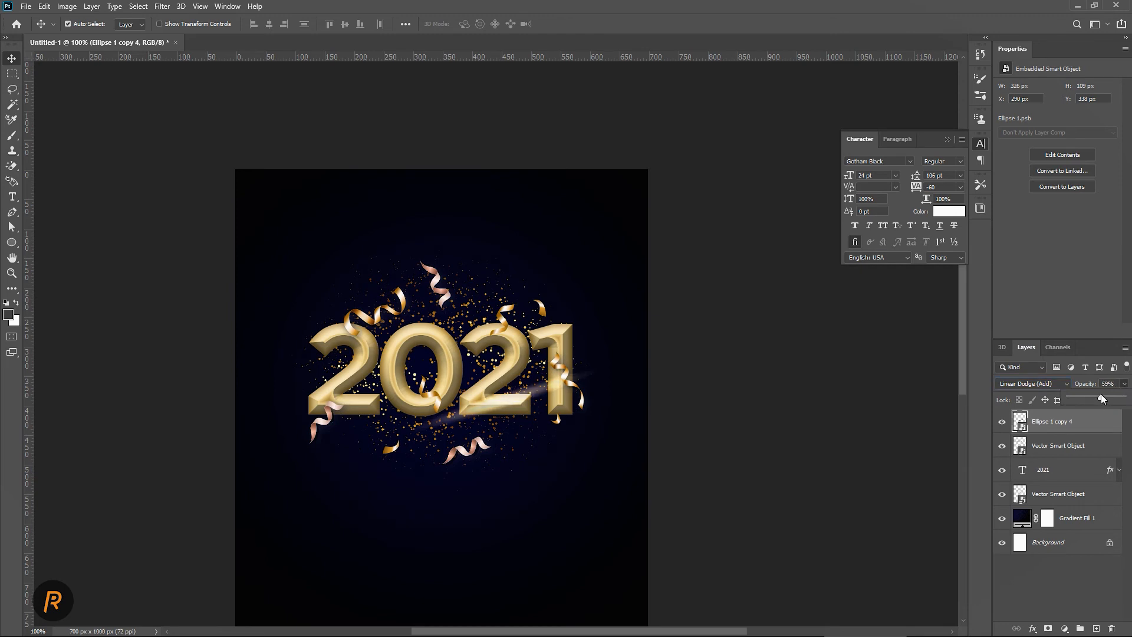
mouse_move(407, 395)
mouse_down()
mouse_move(446, 409)
mouse_move(442, 393)
mouse_move(441, 407)
mouse_move(497, 288)
mouse_up()
Add a gradient fill layer above the light streak using the Gray_14 preset from the Grays group
click(1064, 629)
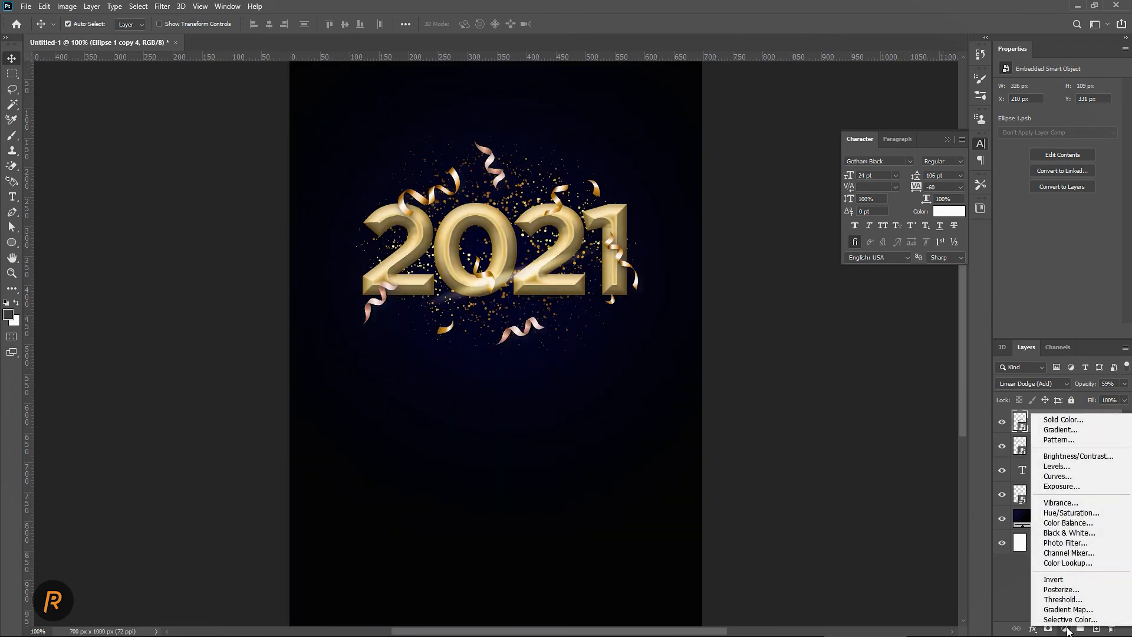
click(1059, 430)
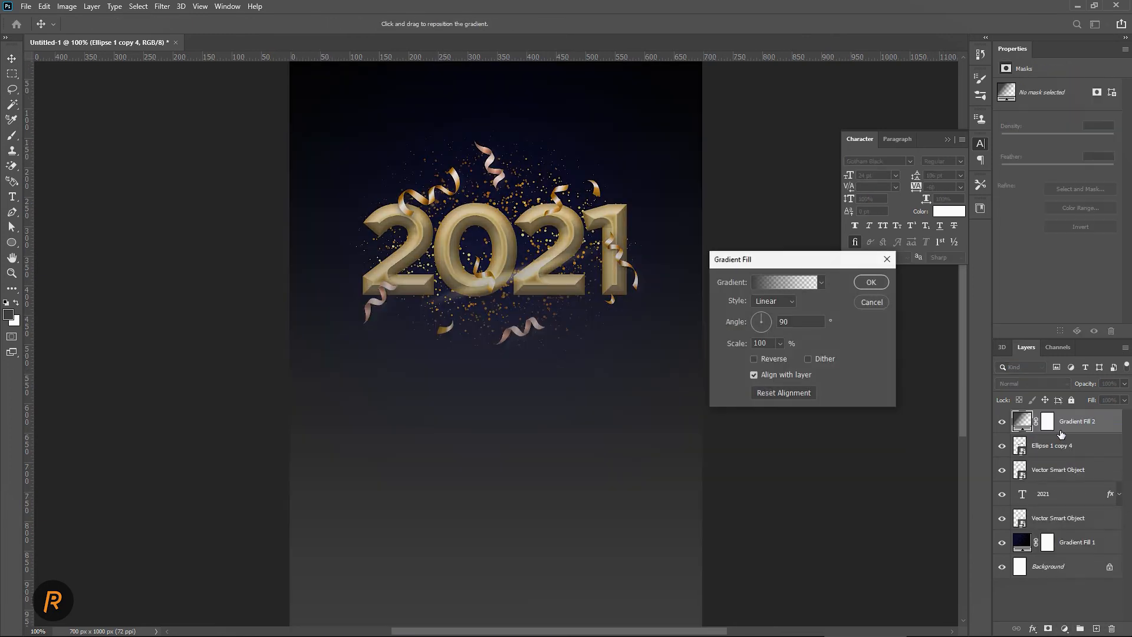
click(772, 281)
scroll(722, 211, down, 1)
scroll(728, 196, down, 3)
click(730, 195)
click(792, 231)
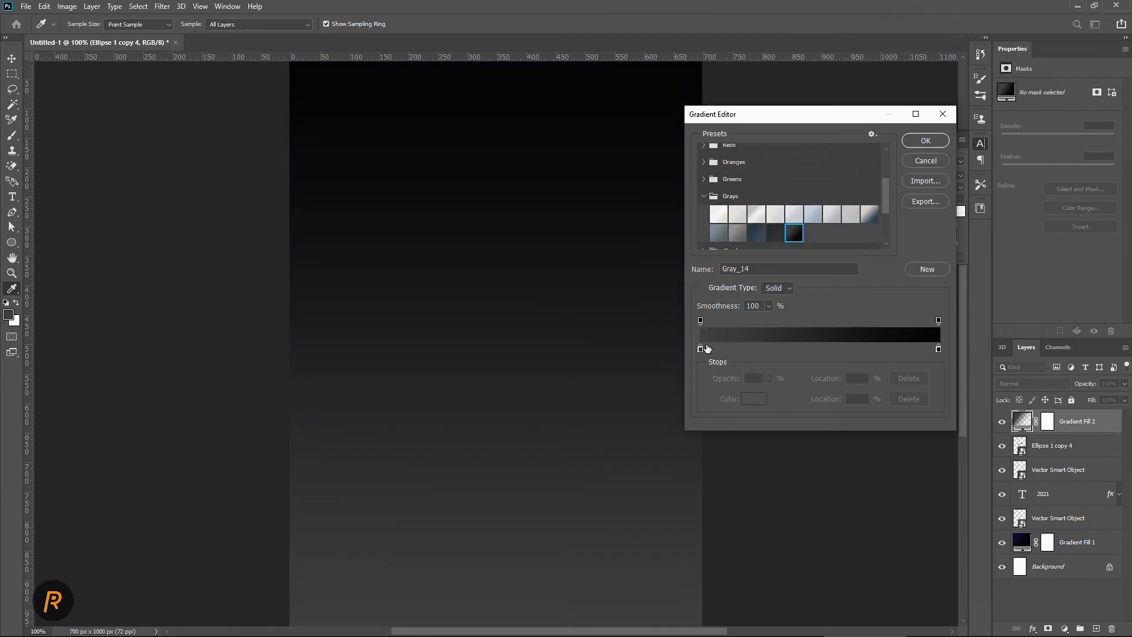
click(937, 142)
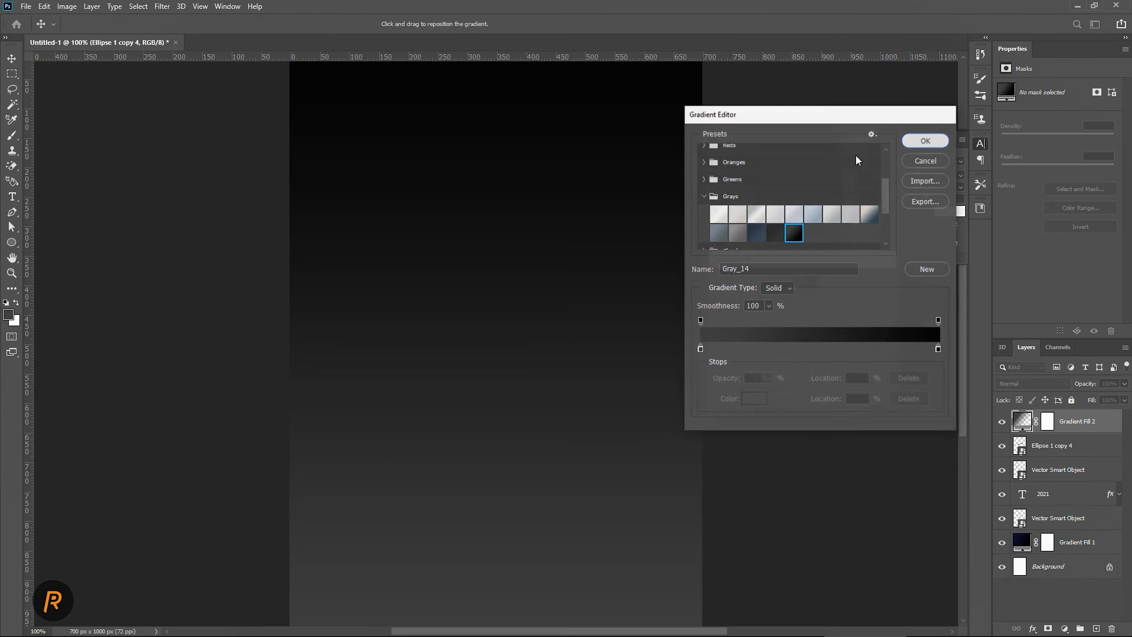
Make the gray gradient fill radial and move its centre to the upper part of the poster
click(774, 300)
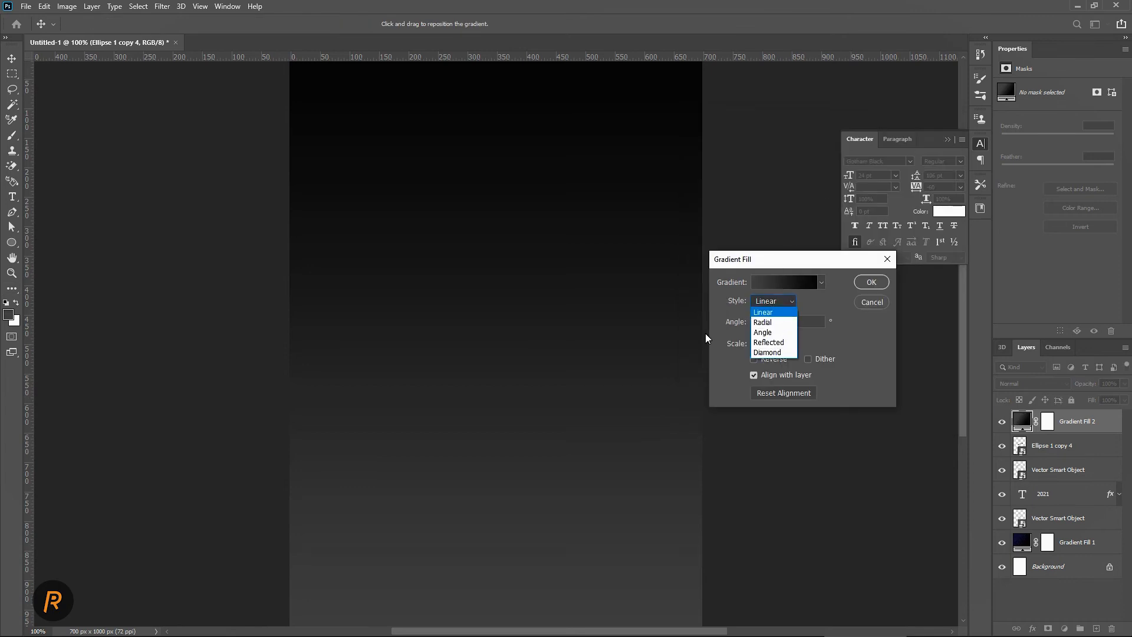
click(769, 323)
drag(465, 232, 472, 171)
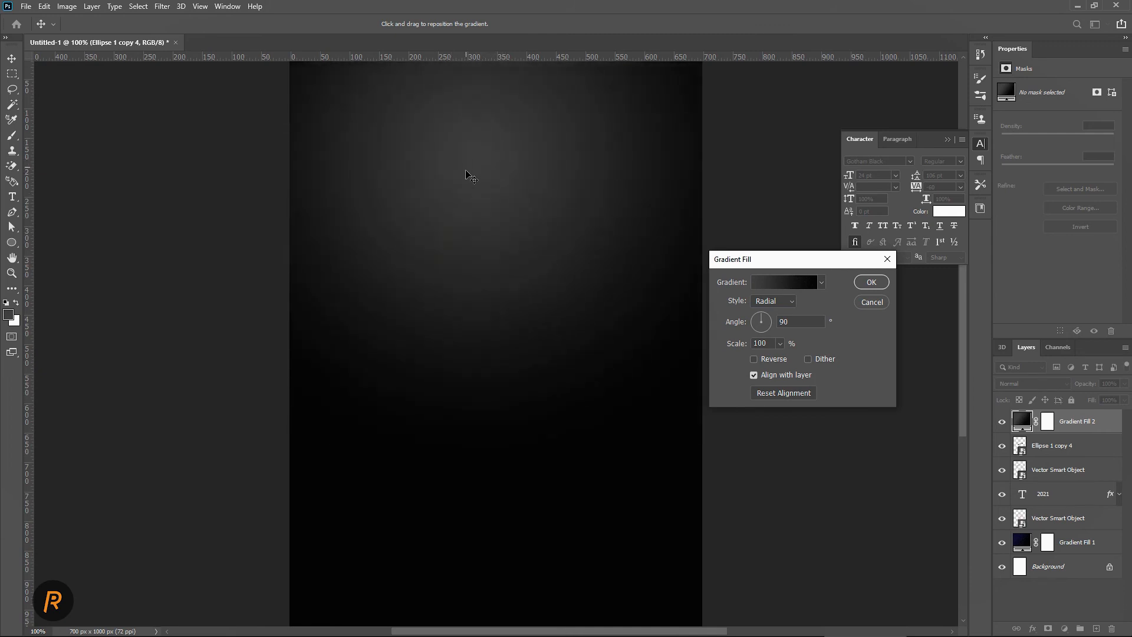
click(863, 282)
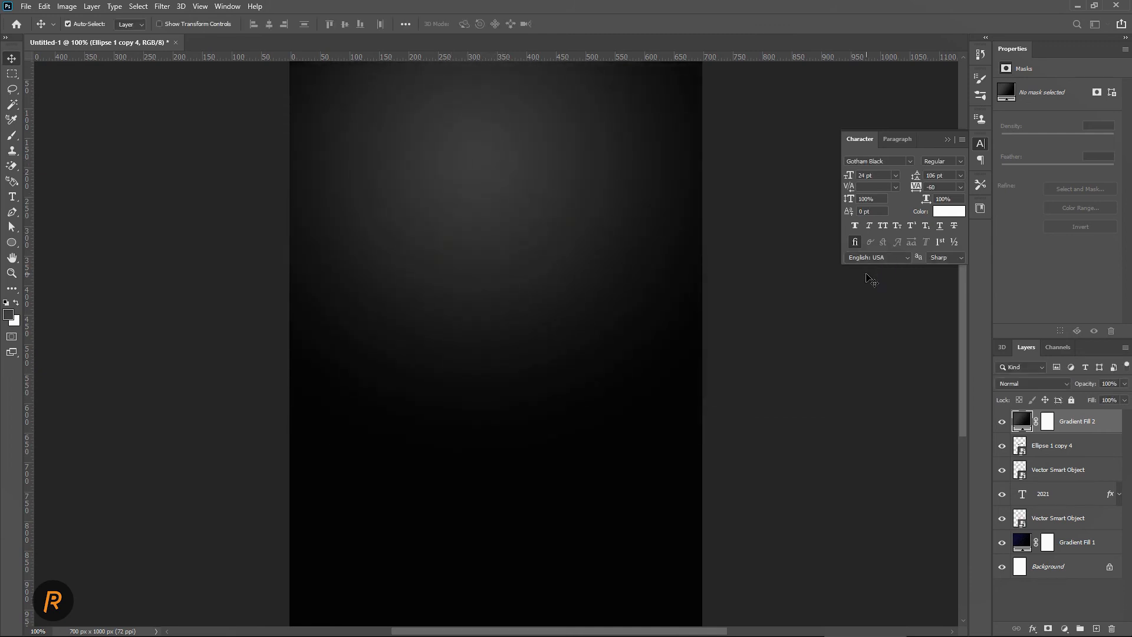
Set the Gradient Fill 2 layer's blend mode to Soft Light and reposition its radial gradient on the poster
click(1029, 389)
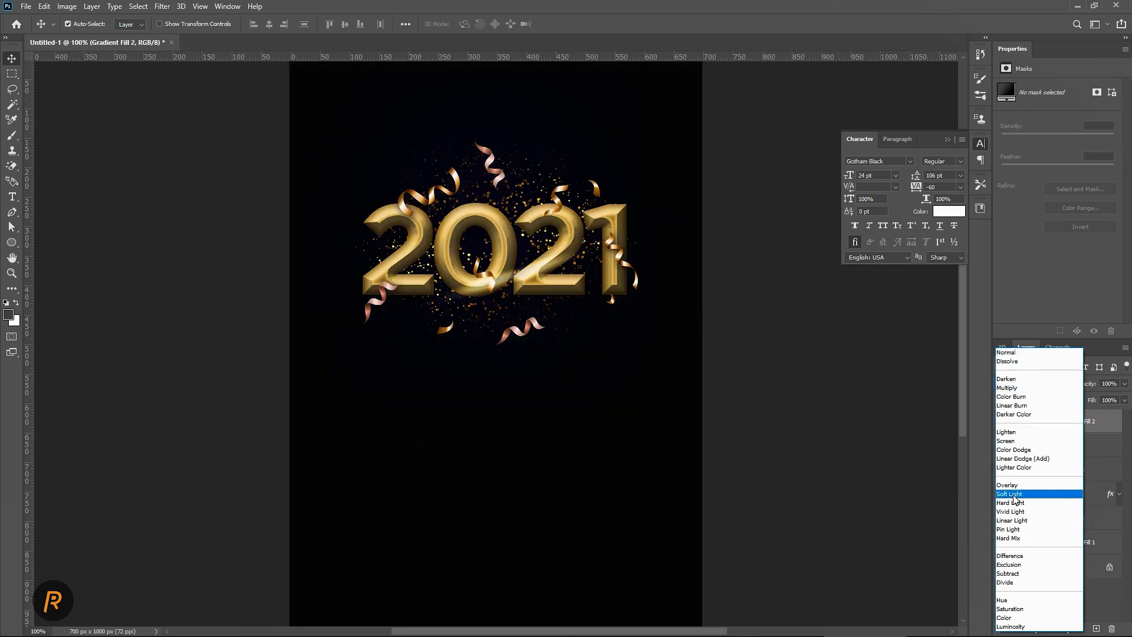
click(1014, 495)
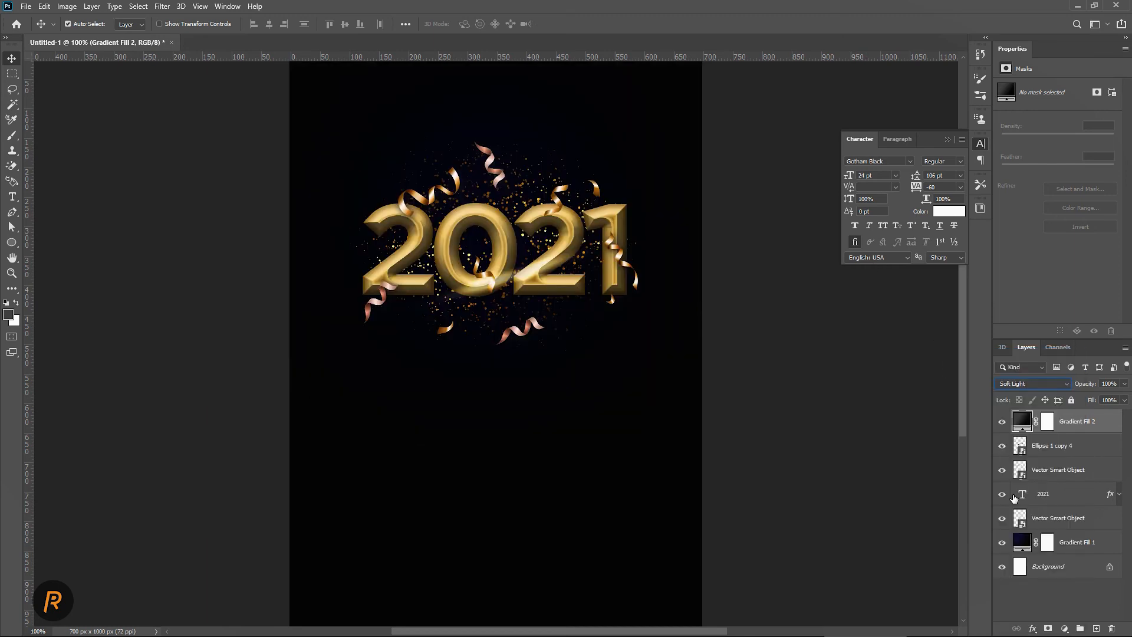
key(ctrl+minus)
double_click(1021, 420)
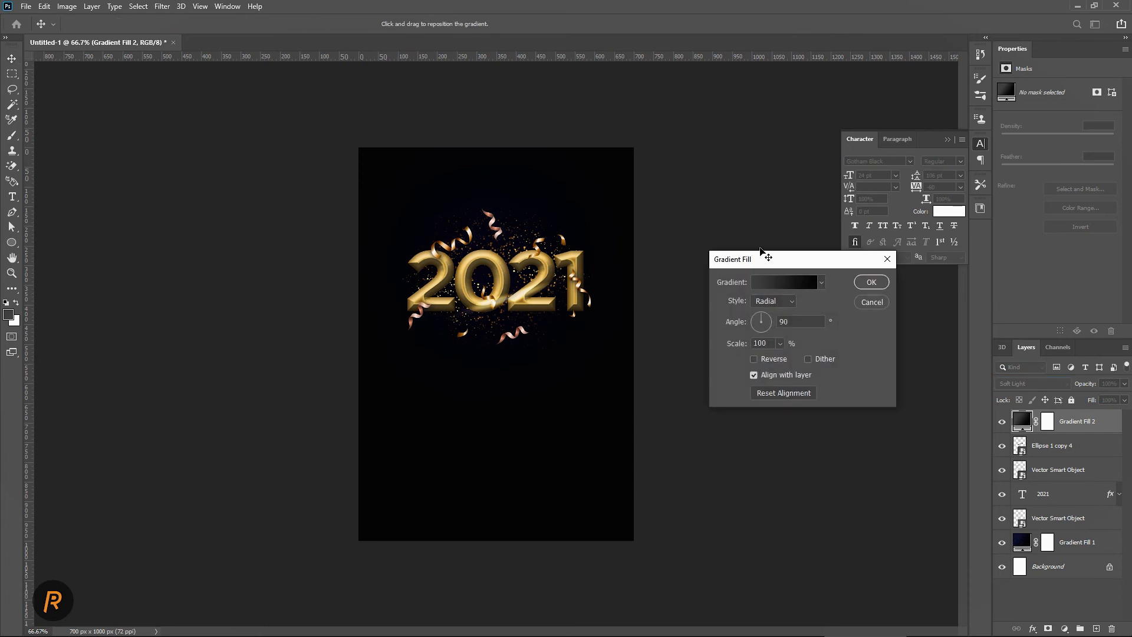
drag(618, 202, 451, 118)
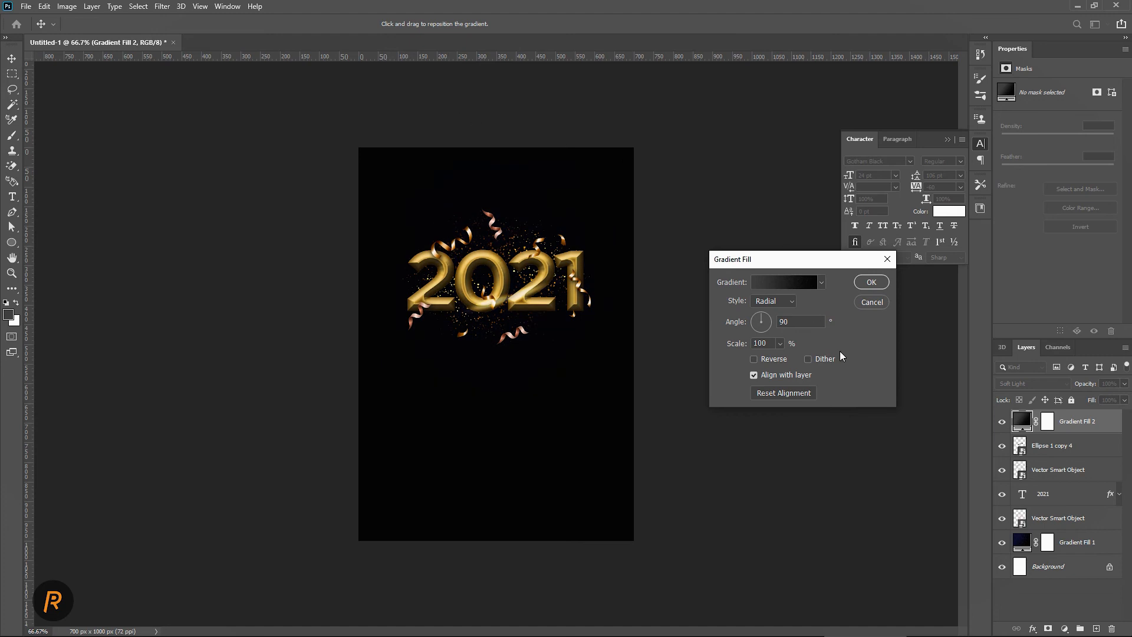
click(871, 284)
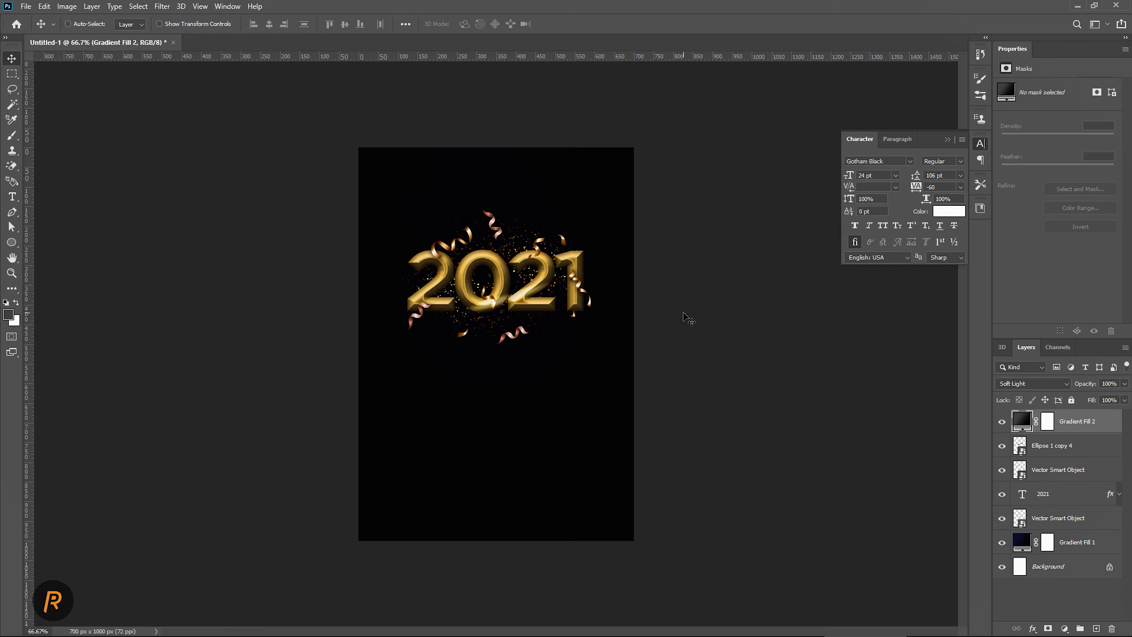
Duplicate the dark blue Gradient Fill 1 layer, bring the copy to the front and set its blend mode to Lighter Color
click(1098, 543)
key(ctrl+j)
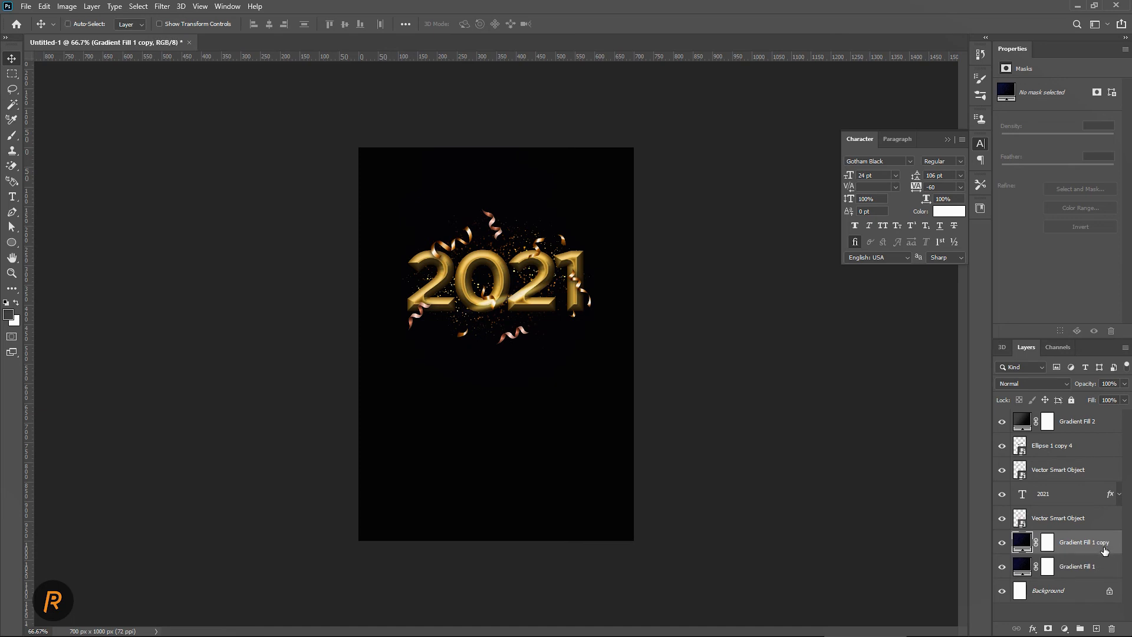
key(ctrl+shift+bracketright)
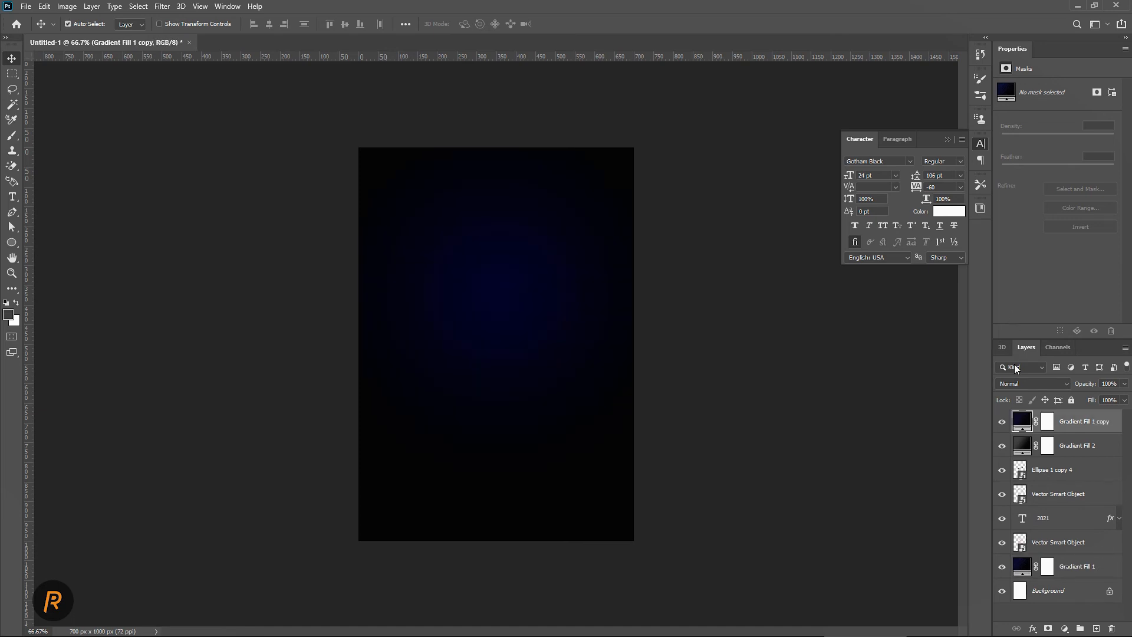
click(1035, 384)
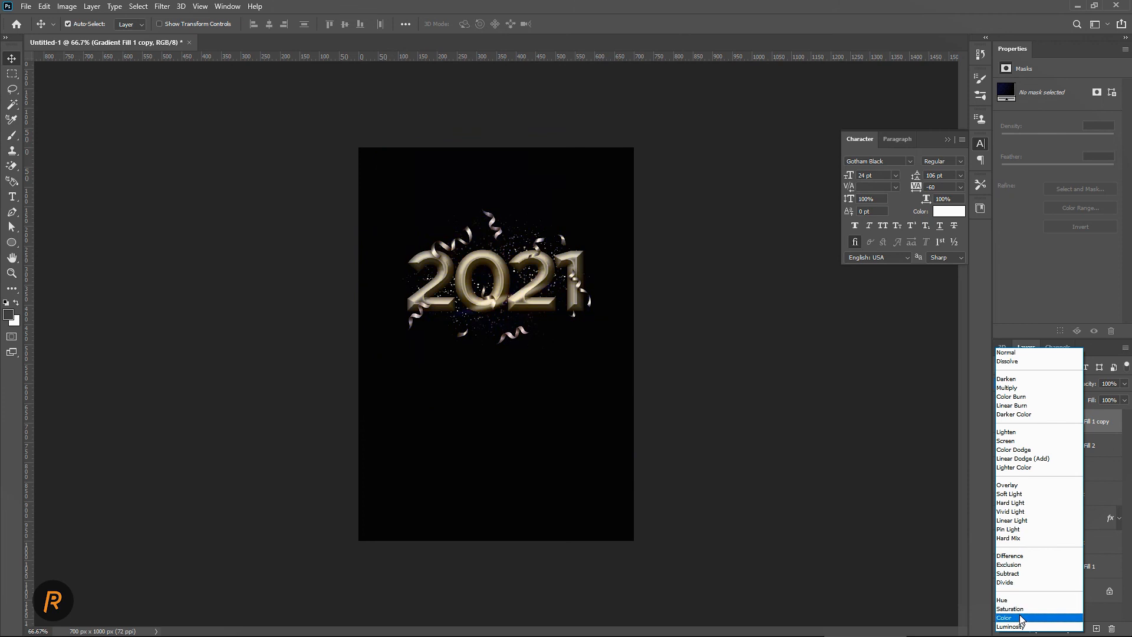
click(1013, 467)
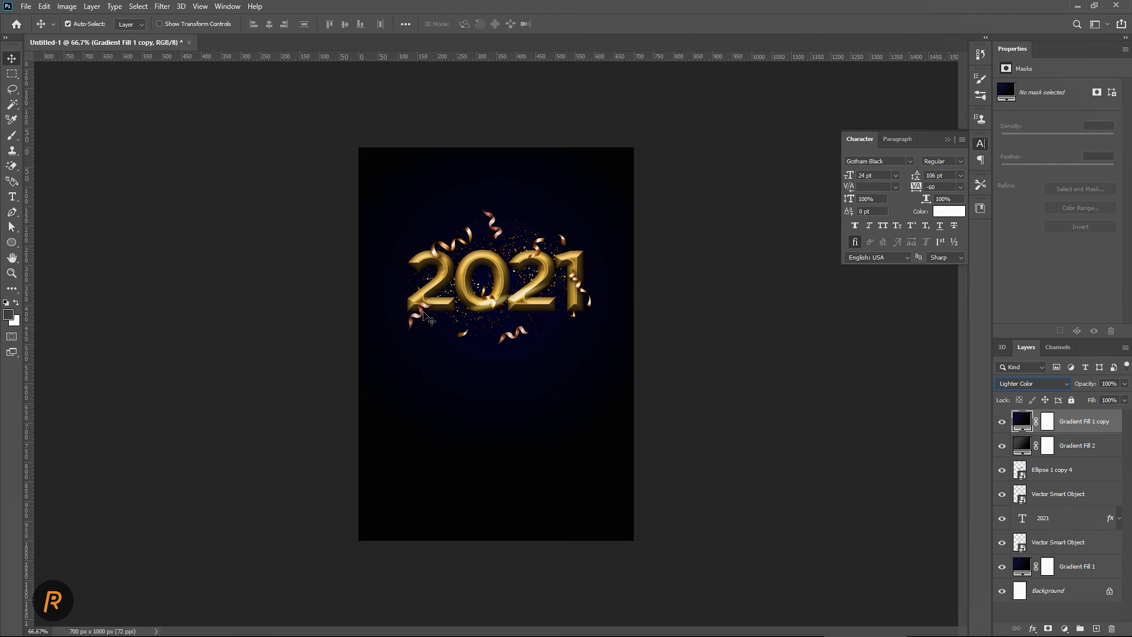
key(ctrl+1)
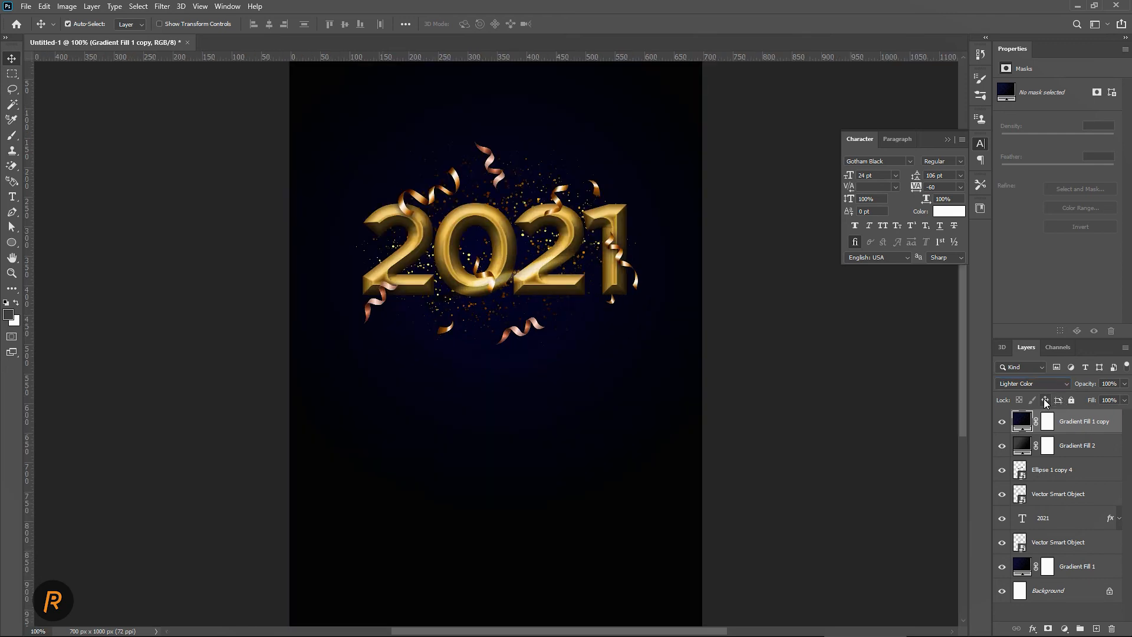
Lock the position of the Gradient Fill 1 copy and Gradient Fill 2 layers
click(1043, 398)
key(shift+alt+f)
click(1073, 446)
click(1044, 400)
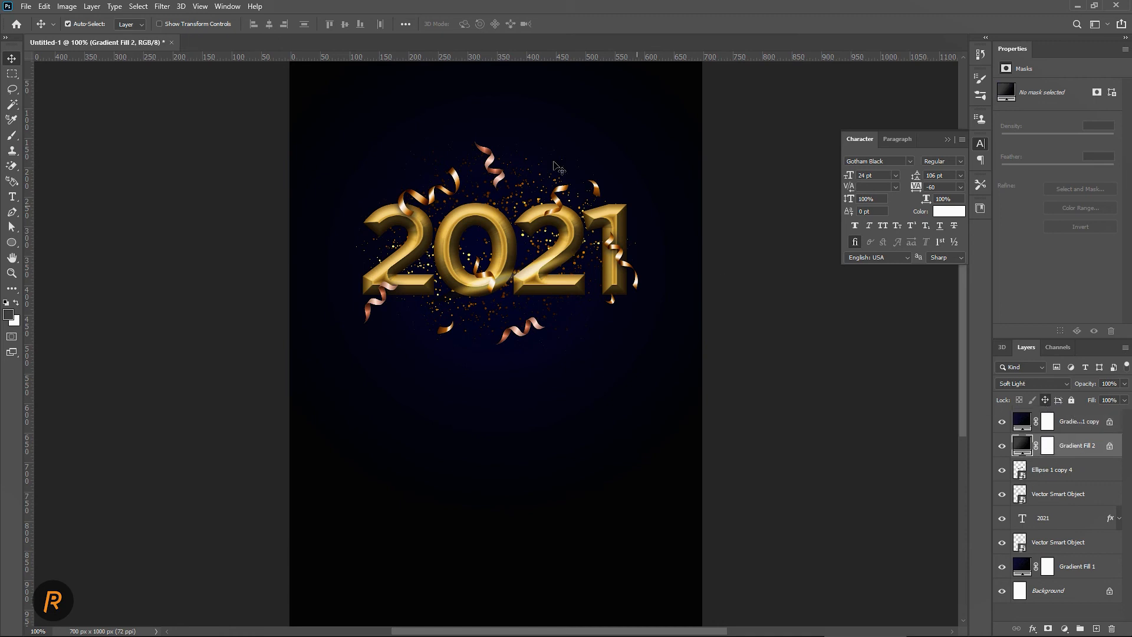
Scale the ribbon confetti smart object down to about 402 px wide and position it over the 2021 text
click(491, 161)
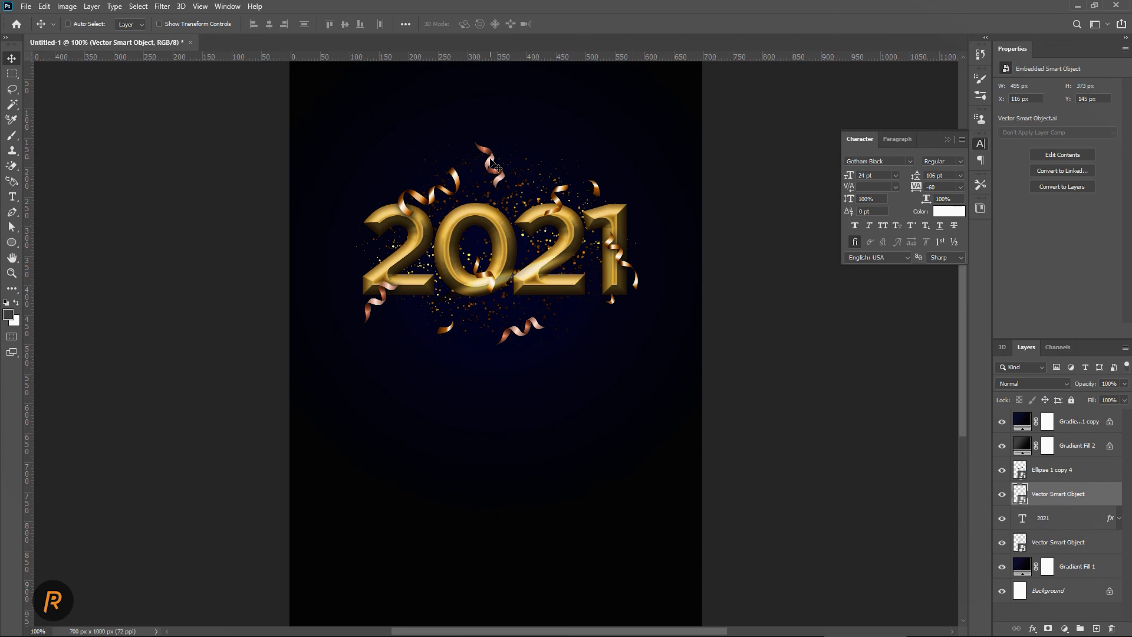
key(ctrl+t)
mouse_move(503, 131)
mouse_down()
mouse_move(503, 148)
mouse_move(503, 105)
mouse_move(501, 152)
mouse_up()
drag(530, 202, 529, 203)
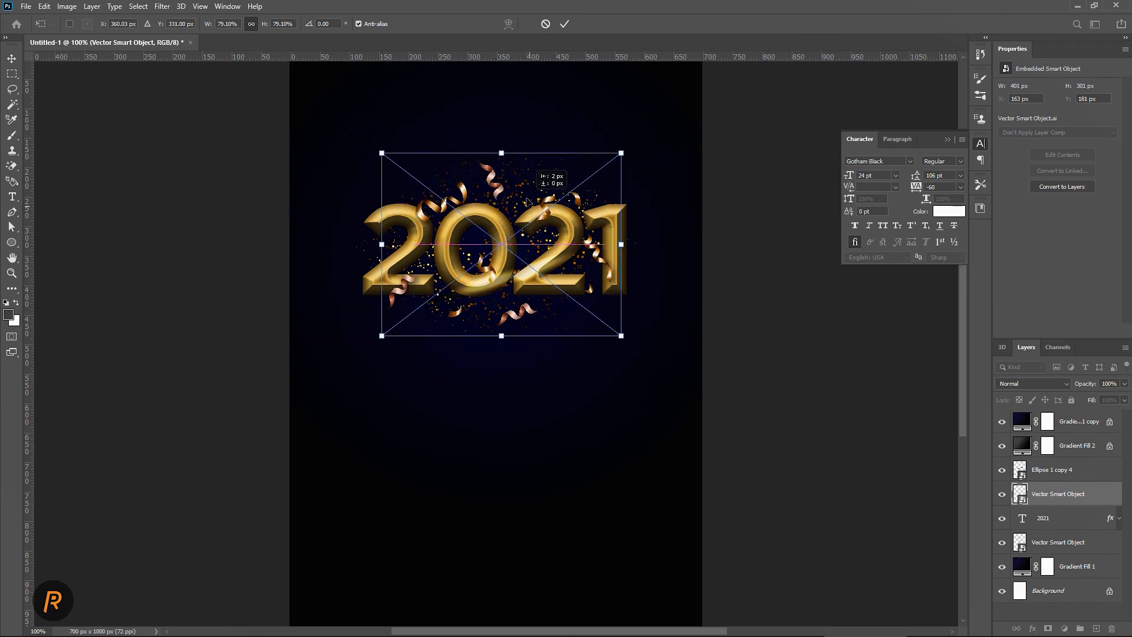
key(Return)
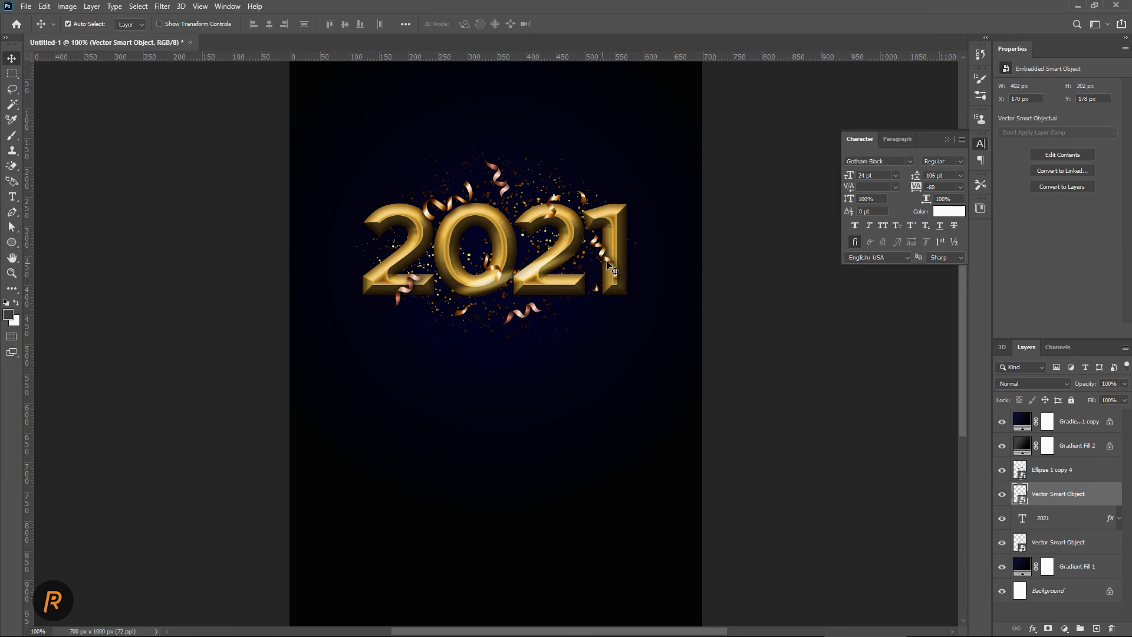
Open the ribbon smart object's contents in Illustrator and move the long gold ribbon farther right, away from the others
double_click(1020, 494)
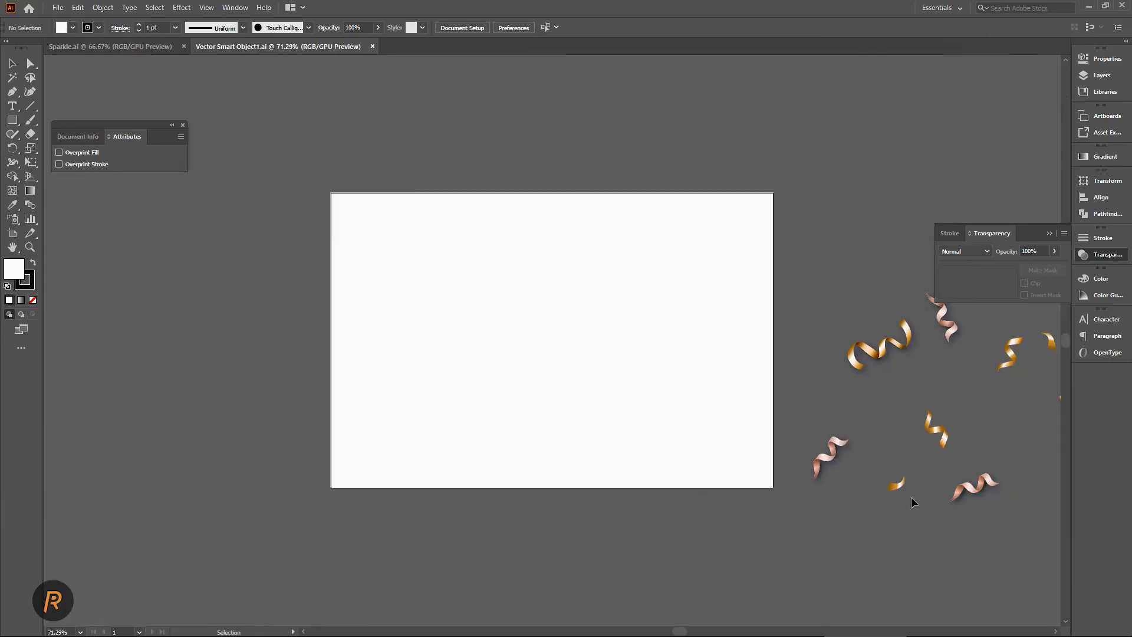
drag(959, 408, 604, 403)
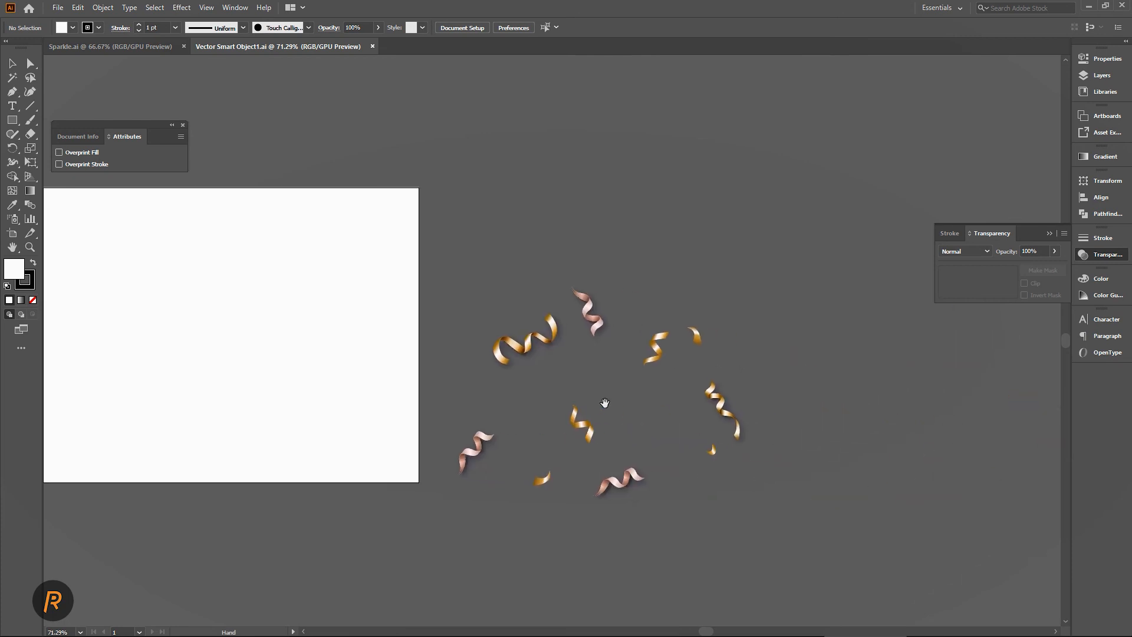
click(719, 404)
double_click(721, 404)
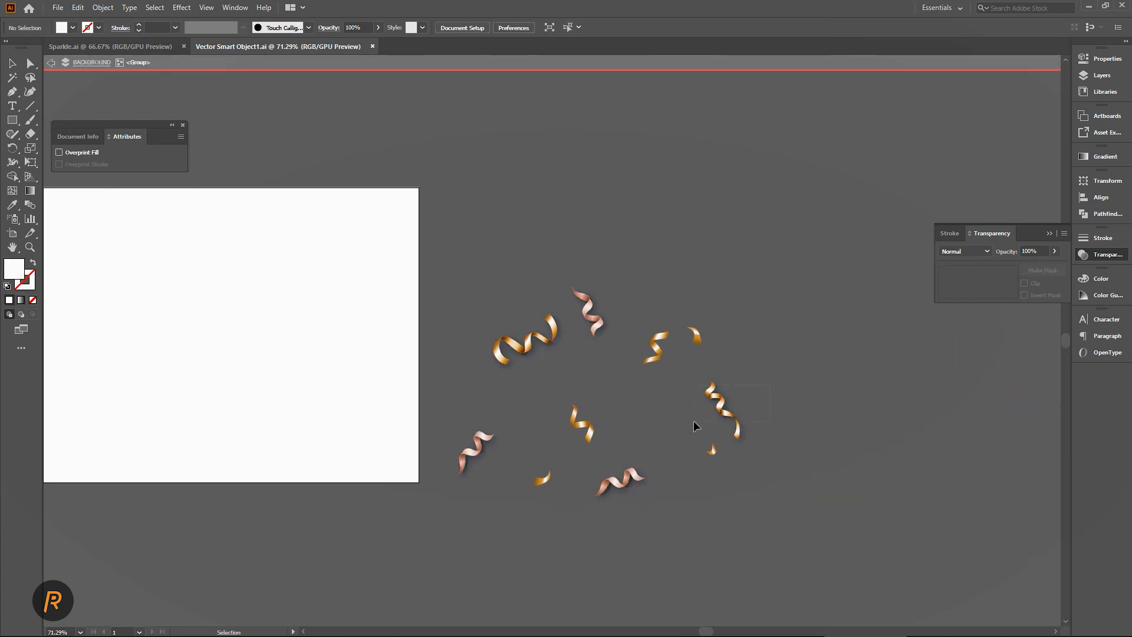
click(721, 406)
drag(721, 406, 766, 410)
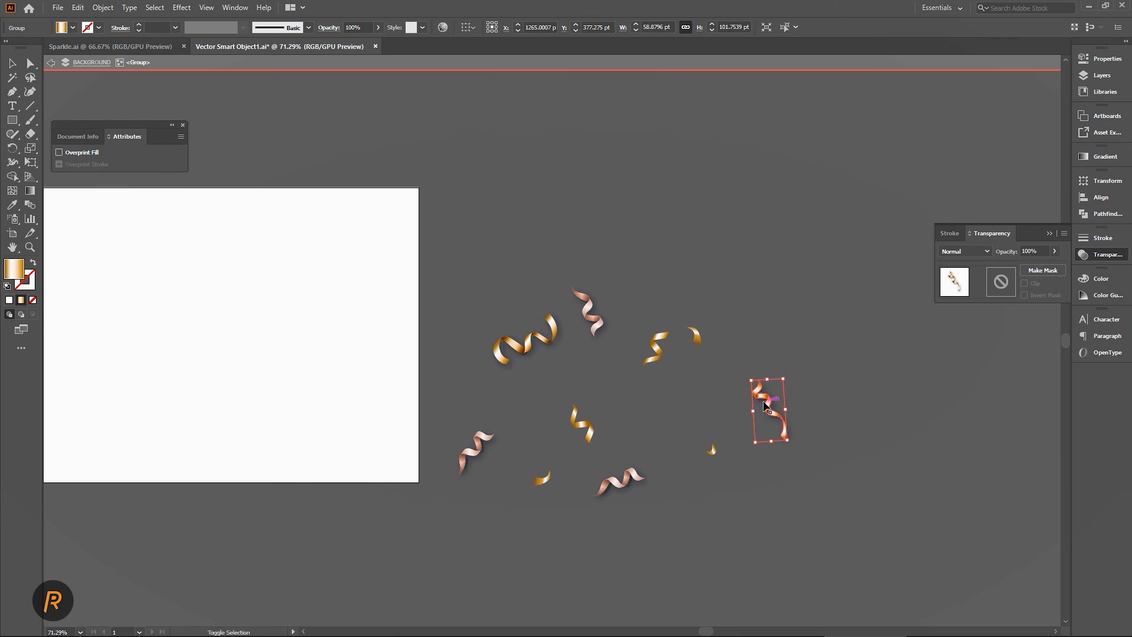
Save the edited ribbon artwork and switch back to the poster in Photoshop
key(a)
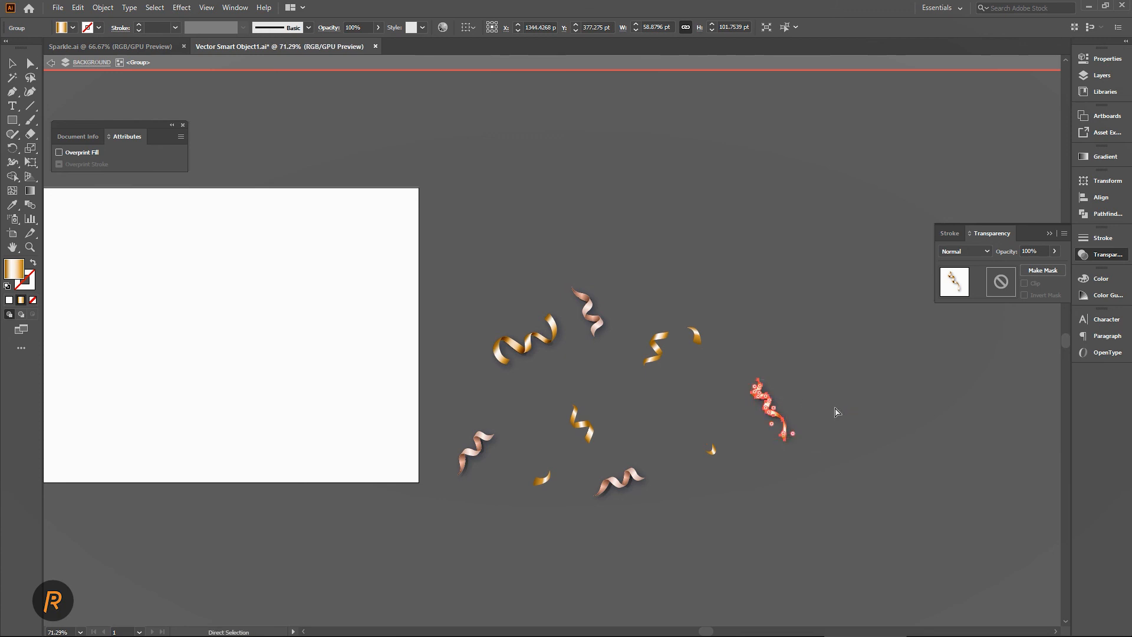
key(v)
key(Escape)
key(ctrl+s)
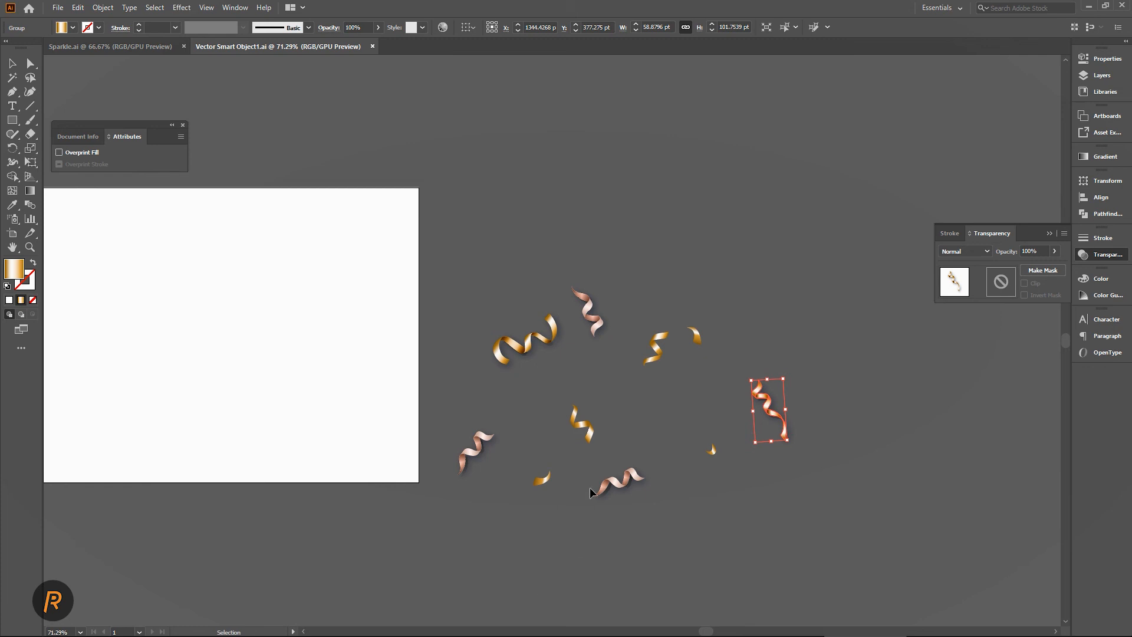
key(alt+Tab)
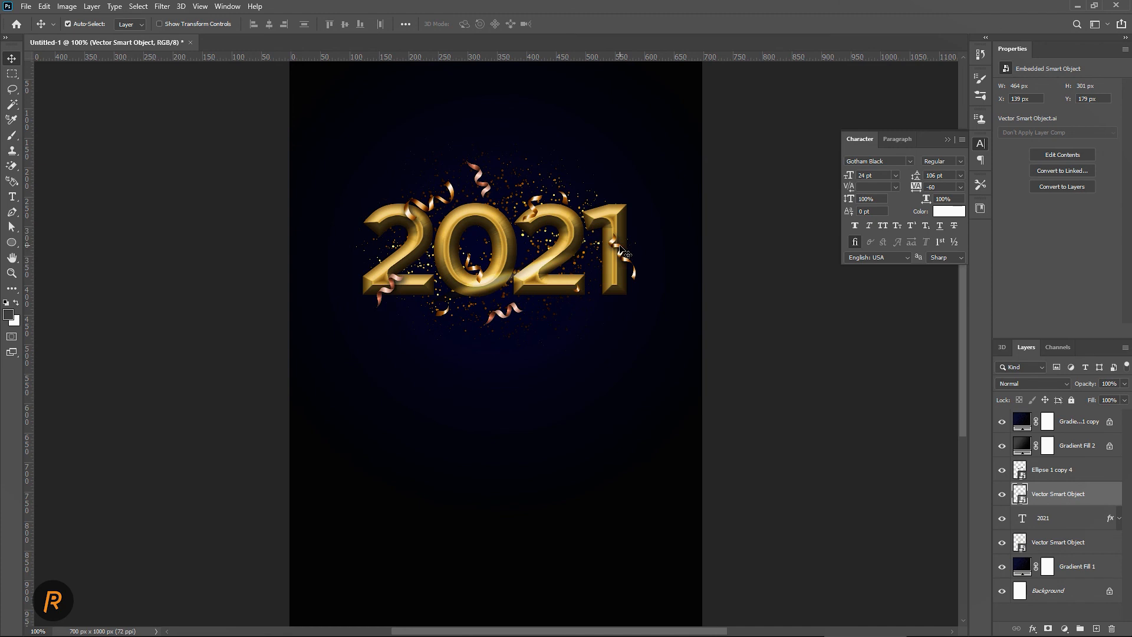
Nudge the ribbon confetti slightly to the right over the 2021 text and set its layer opacity to 78%
key(ctrl+t)
drag(622, 252, 627, 260)
key(Return)
click(1124, 384)
drag(1113, 399, 1113, 399)
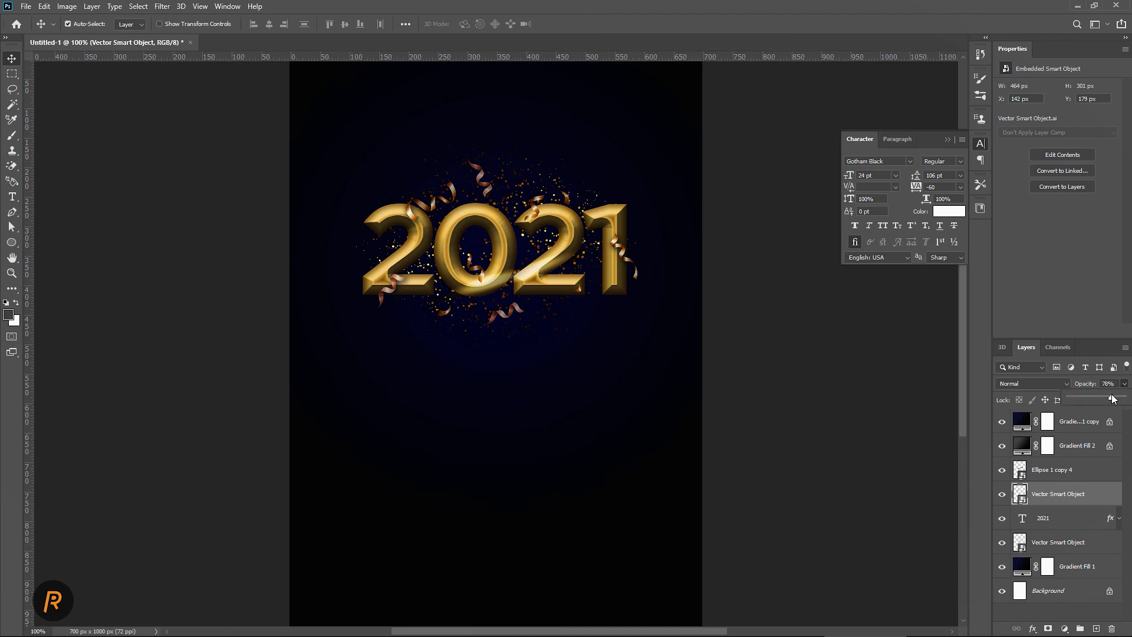
Lower the opacity of the Gradient Fill 1 copy layer to about 59%
click(1070, 421)
key(ctrl+minus)
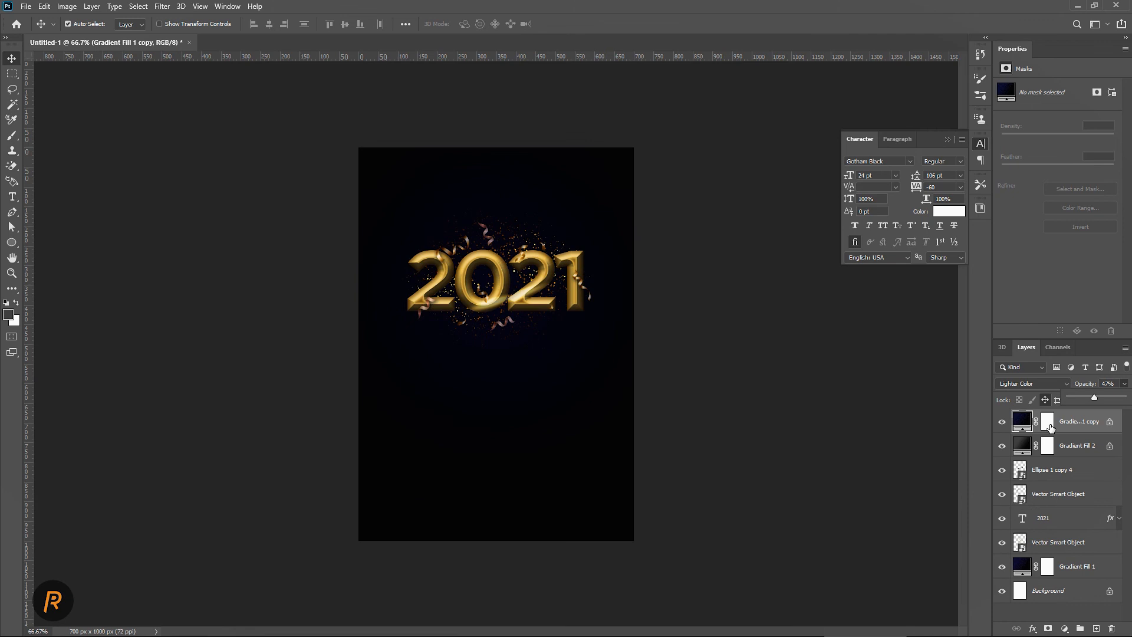
drag(1093, 396, 1100, 396)
Add the text "HAPPY NEW YEAR" below the golden 2021
key(t)
click(434, 369)
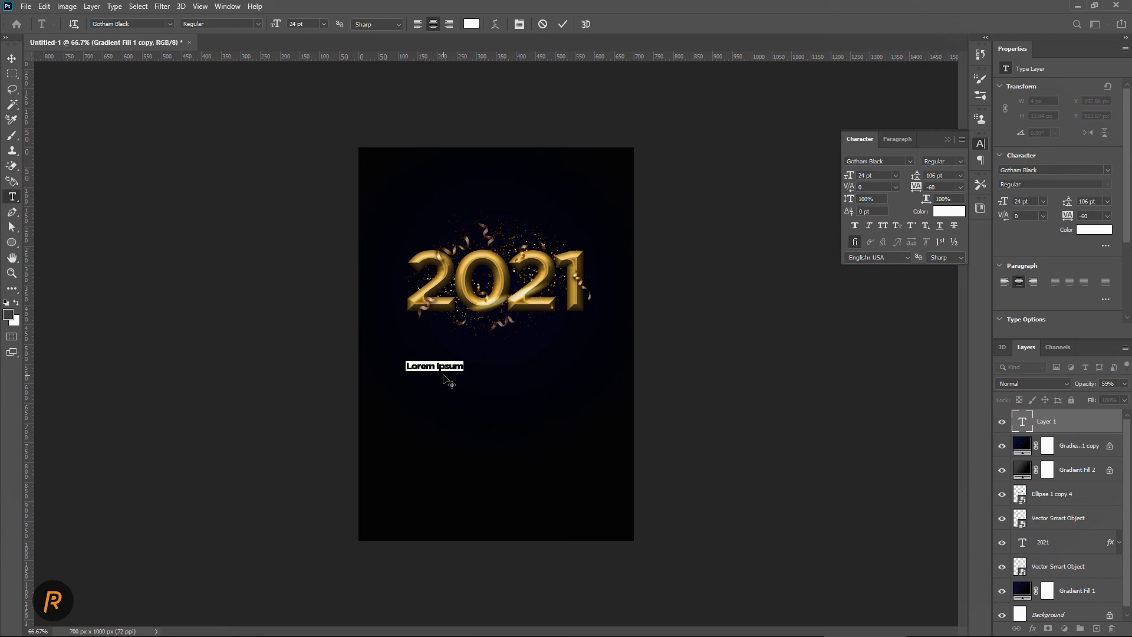
text(HAPPY NEW YEAR)
Format the HAPPY NEW YEAR text as Gotham Bold at 28 pt with 200 tracking and commit it
key(ctrl+a)
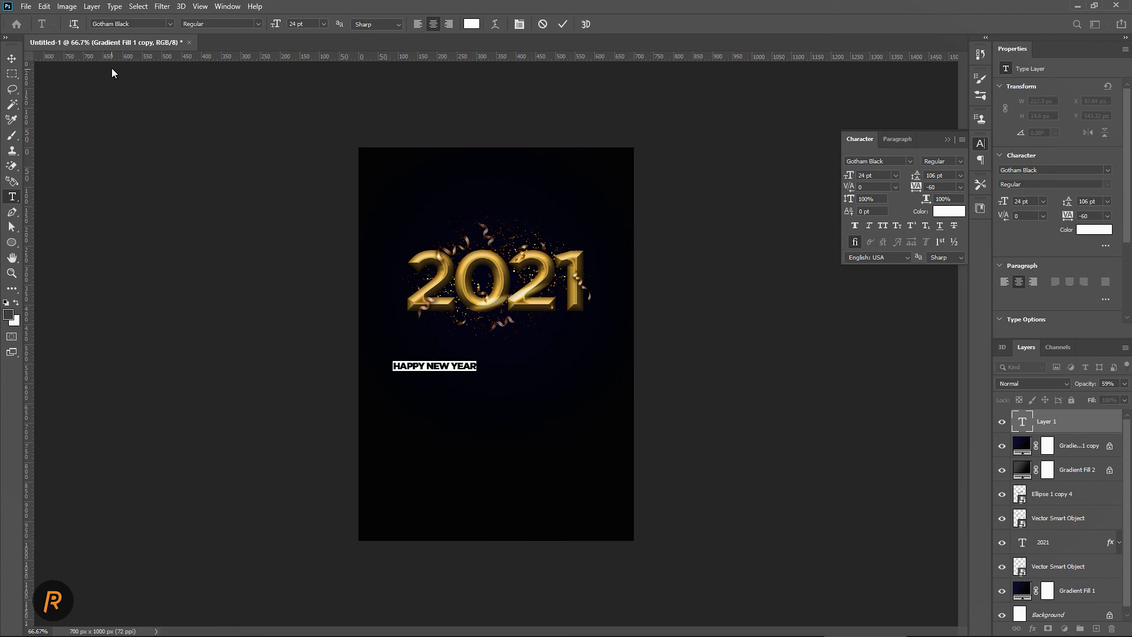
click(170, 25)
click(153, 117)
click(272, 25)
text(28)
click(960, 188)
click(941, 325)
key(ctrl+Return)
key(v)
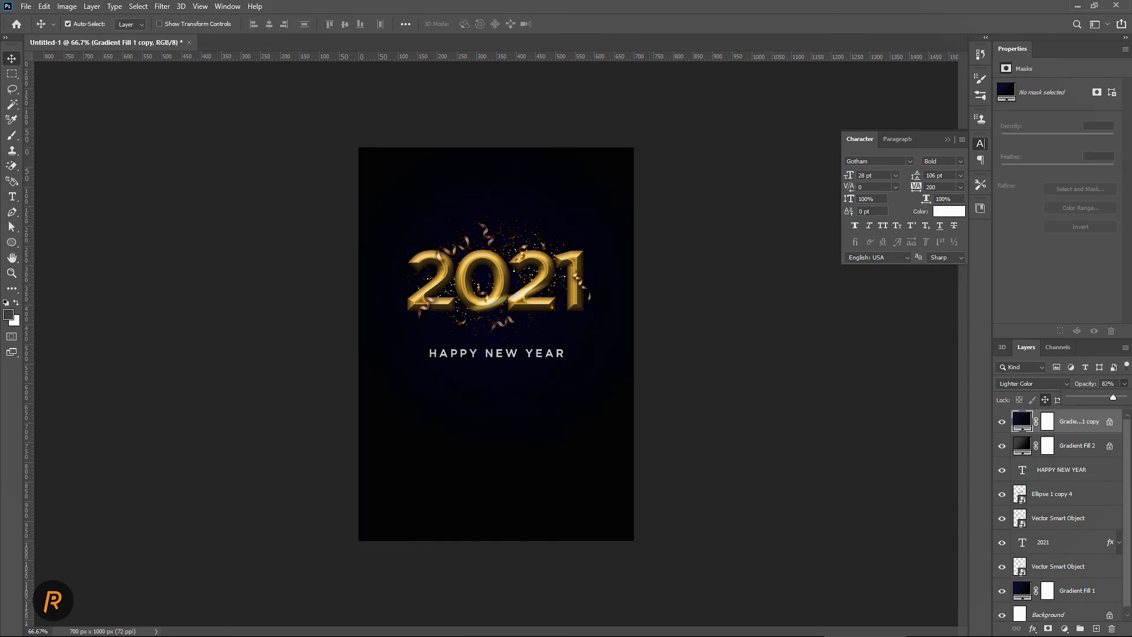
Add a Color Lookup adjustment layer on top with the Crisp_Warm.look 3D LUT and lower its opacity to 42%
click(1064, 630)
click(1025, 381)
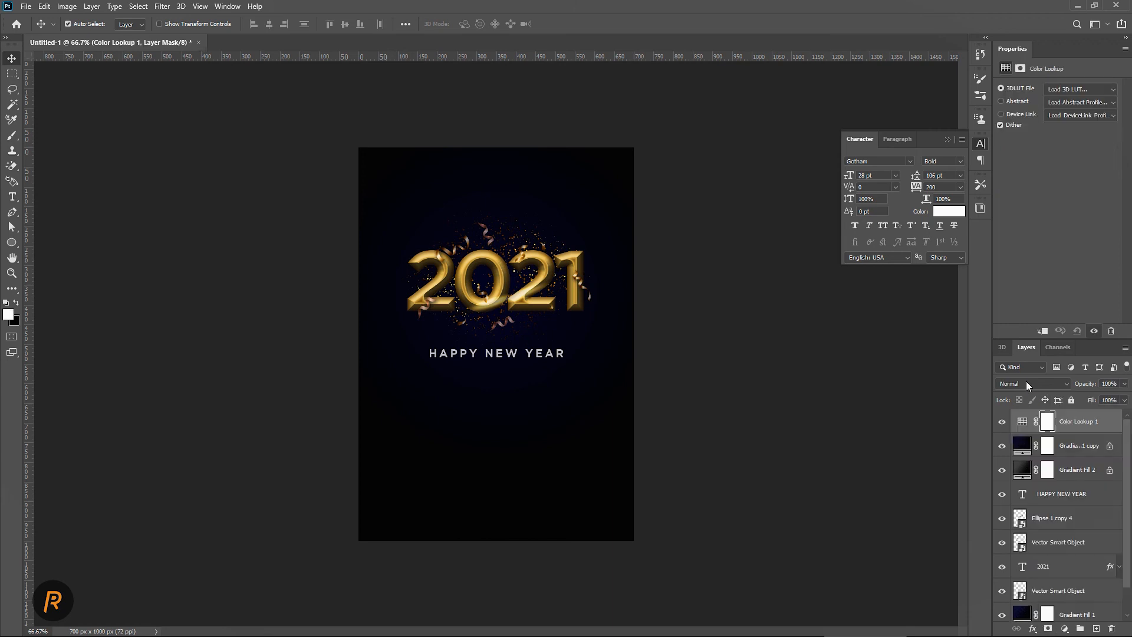
click(1071, 93)
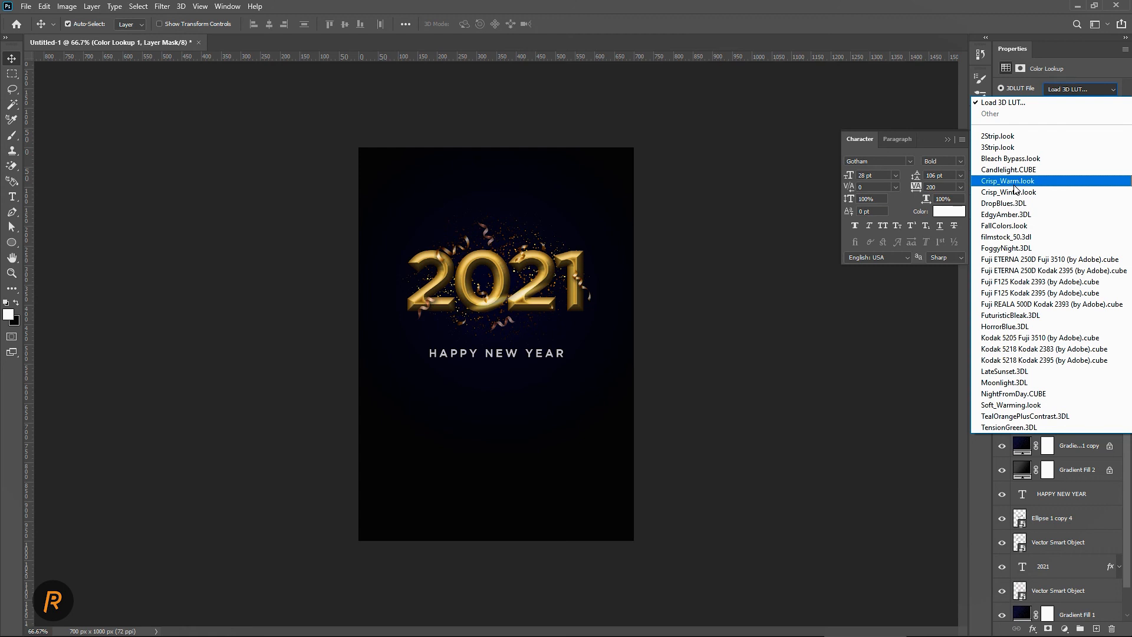
click(1008, 181)
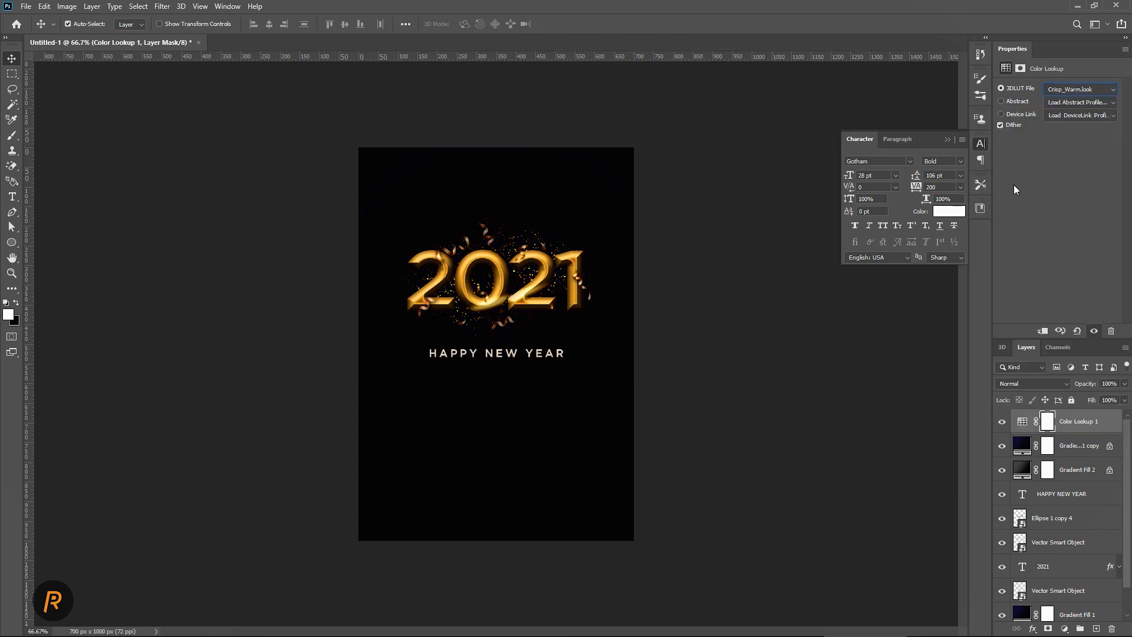
click(1123, 384)
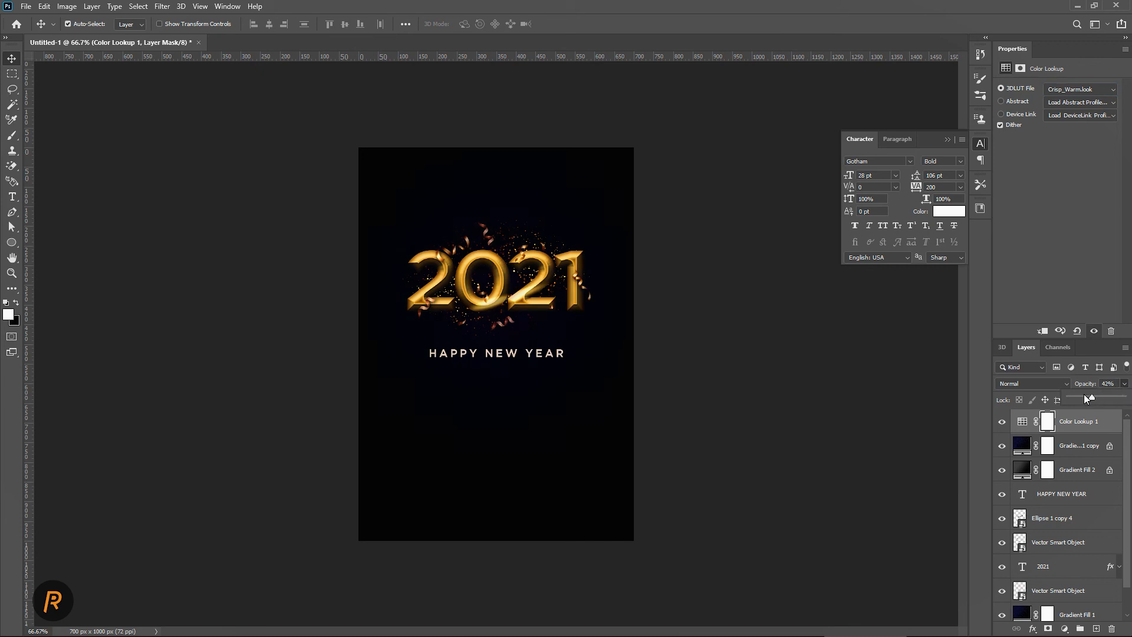
Set the opacity of the Gradient Fill 1 copy layer to 100%
click(1084, 445)
click(1122, 384)
drag(1113, 398, 1124, 400)
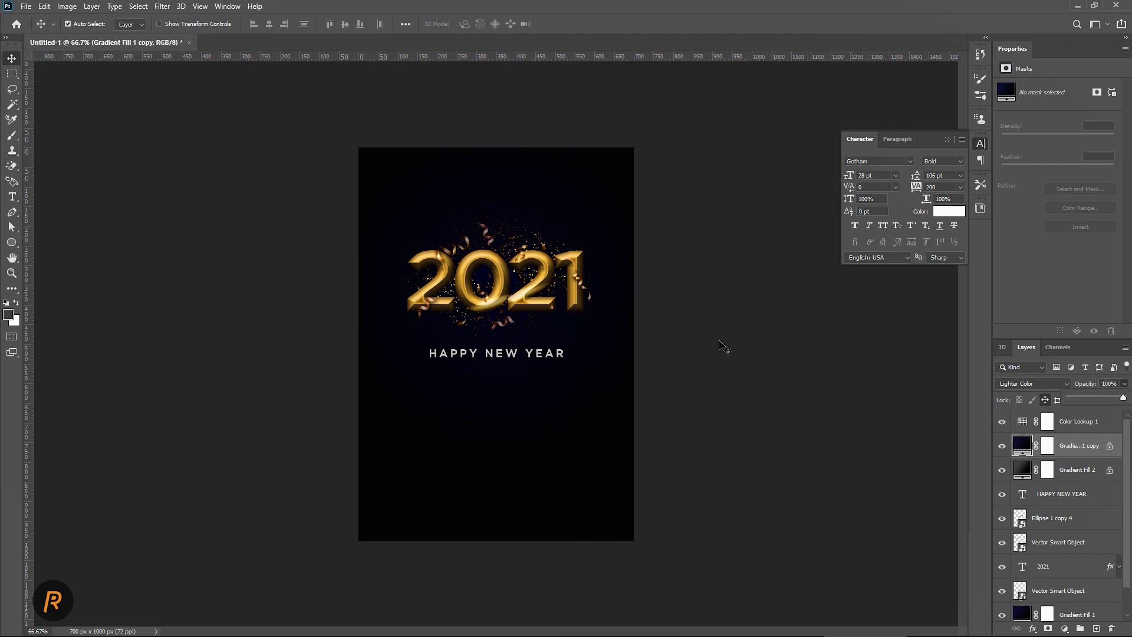
Centre the Logo and link group horizontally on the canvas and move it up about 60 px
click(531, 356)
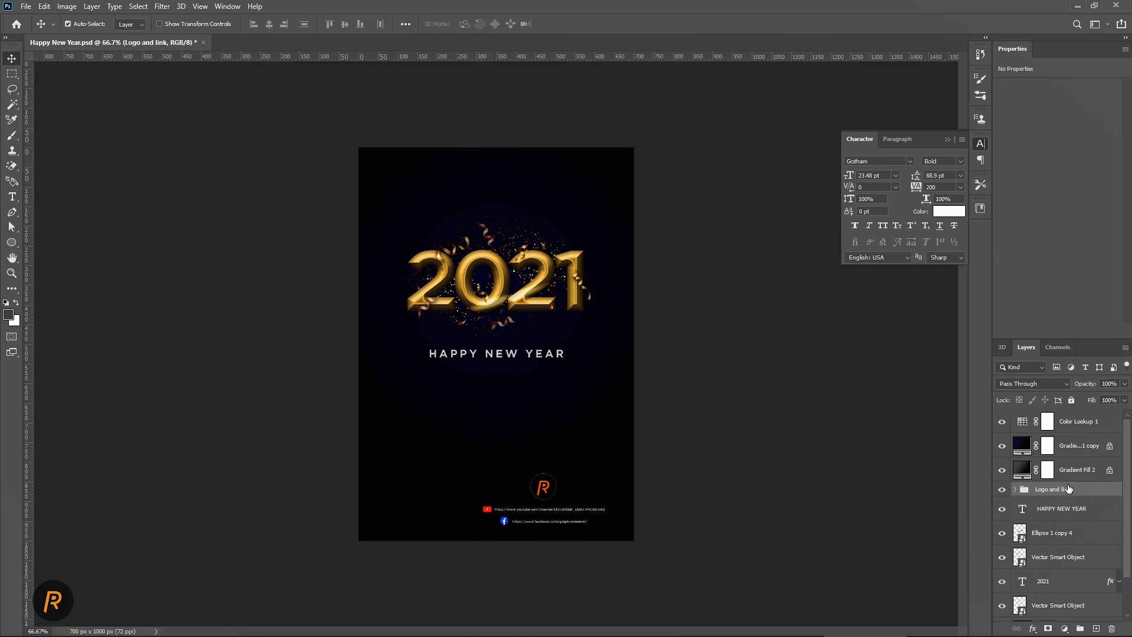
key(ctrl+a)
click(269, 24)
key(ctrl+d)
key(shift+Up)
key(shift+Up)
key(shift+Up)
key(shift+Up)
key(shift+Up)
key(shift+Up)
Enlarge the light streak to about 146% width and move it across the lower part of the 2021 text
key(ctrl+plus)
key(ctrl+0)
click(948, 139)
click(1092, 533)
key(ctrl+t)
drag(593, 257, 634, 242)
drag(569, 267, 565, 253)
key(Return)
Duplicate the light streak and move the copy up across the top of the 0
key(ctrl+j)
key(ctrl+t)
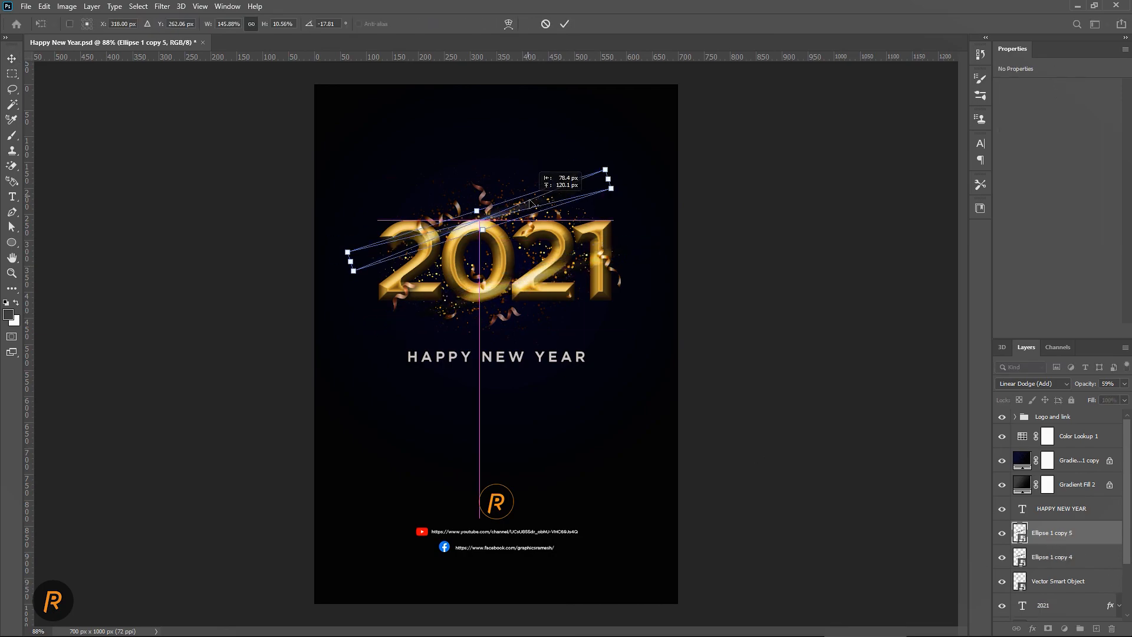